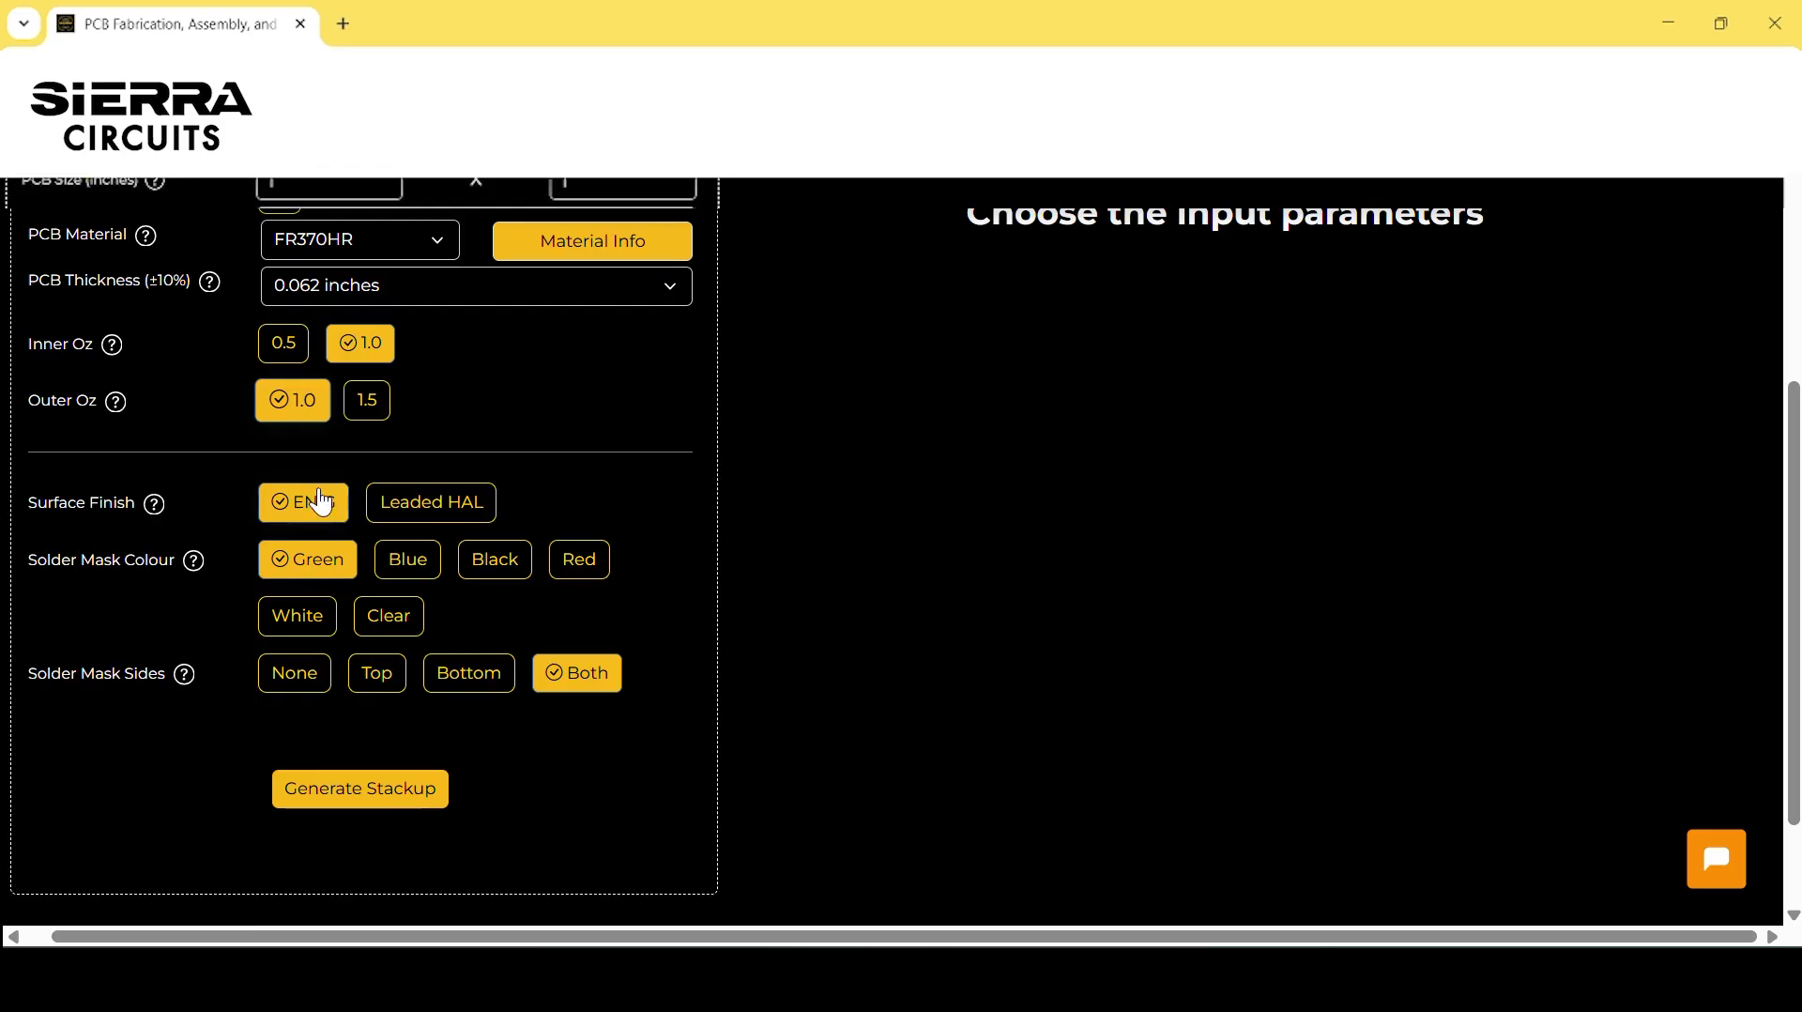
Generate the stackup and set the layer type of layer 2 to Mixed
click(361, 788)
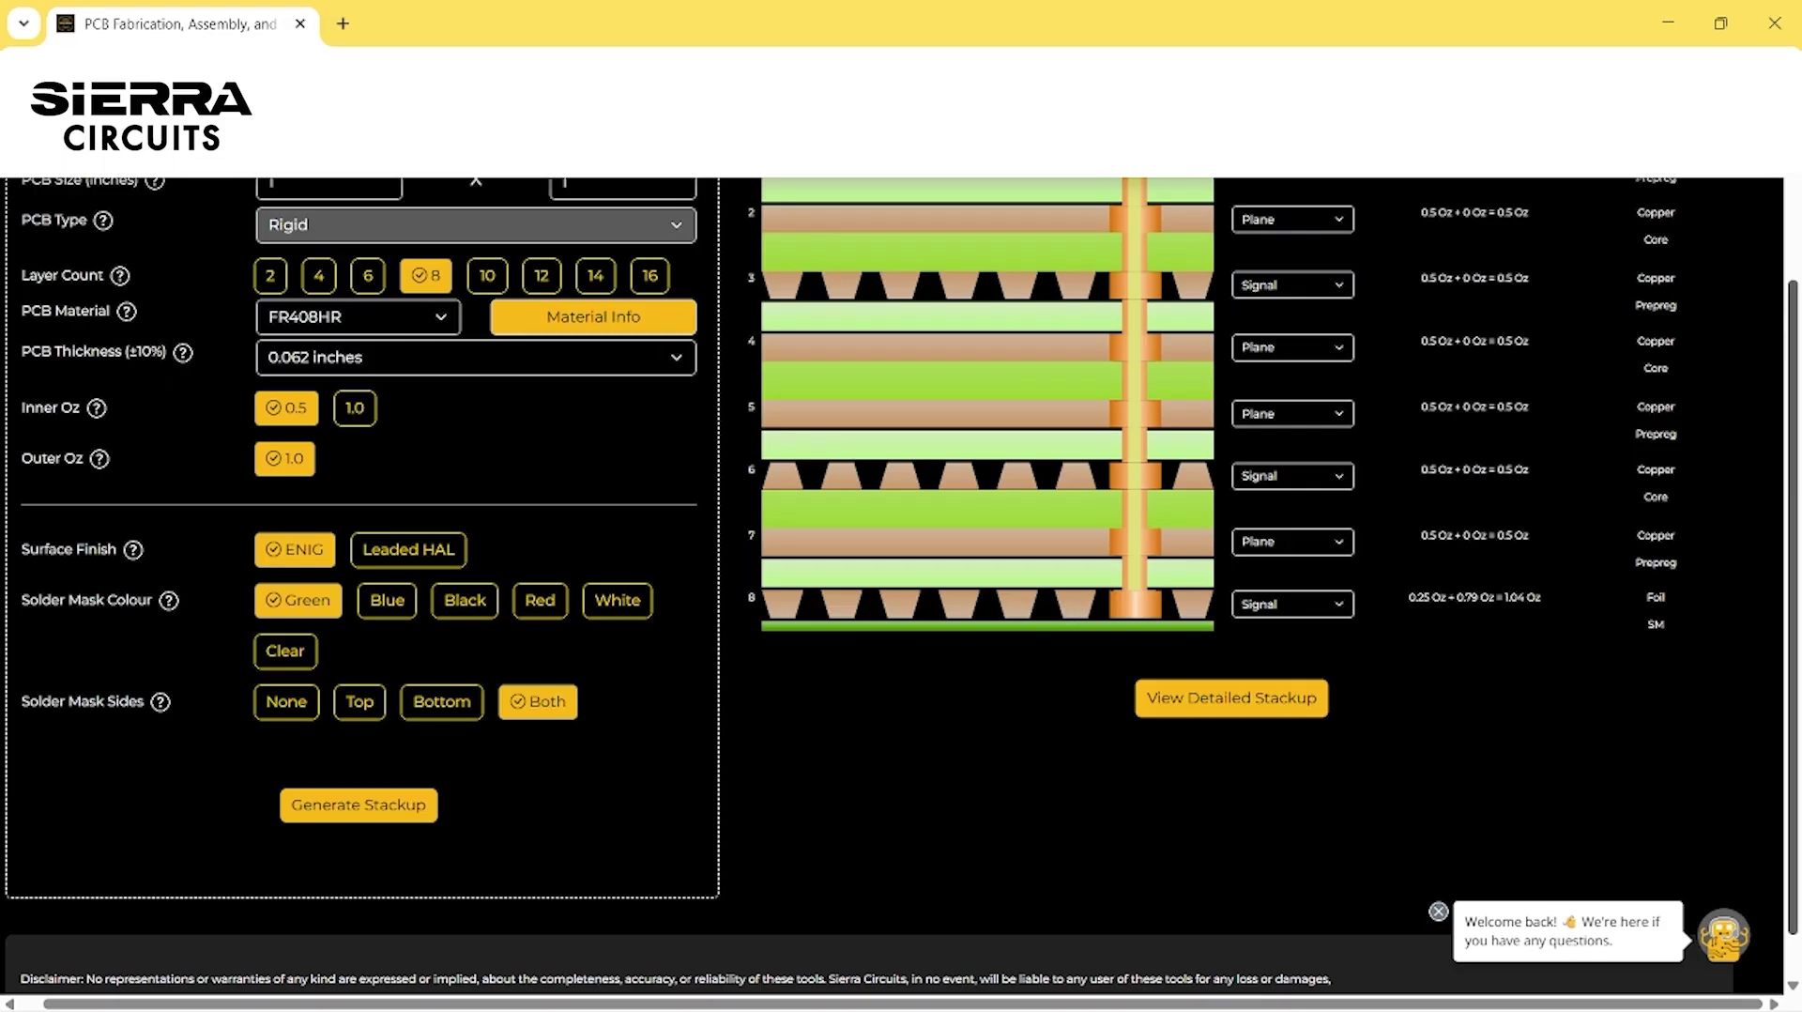
scroll(892, 585, up, 2)
click(1330, 411)
click(1301, 489)
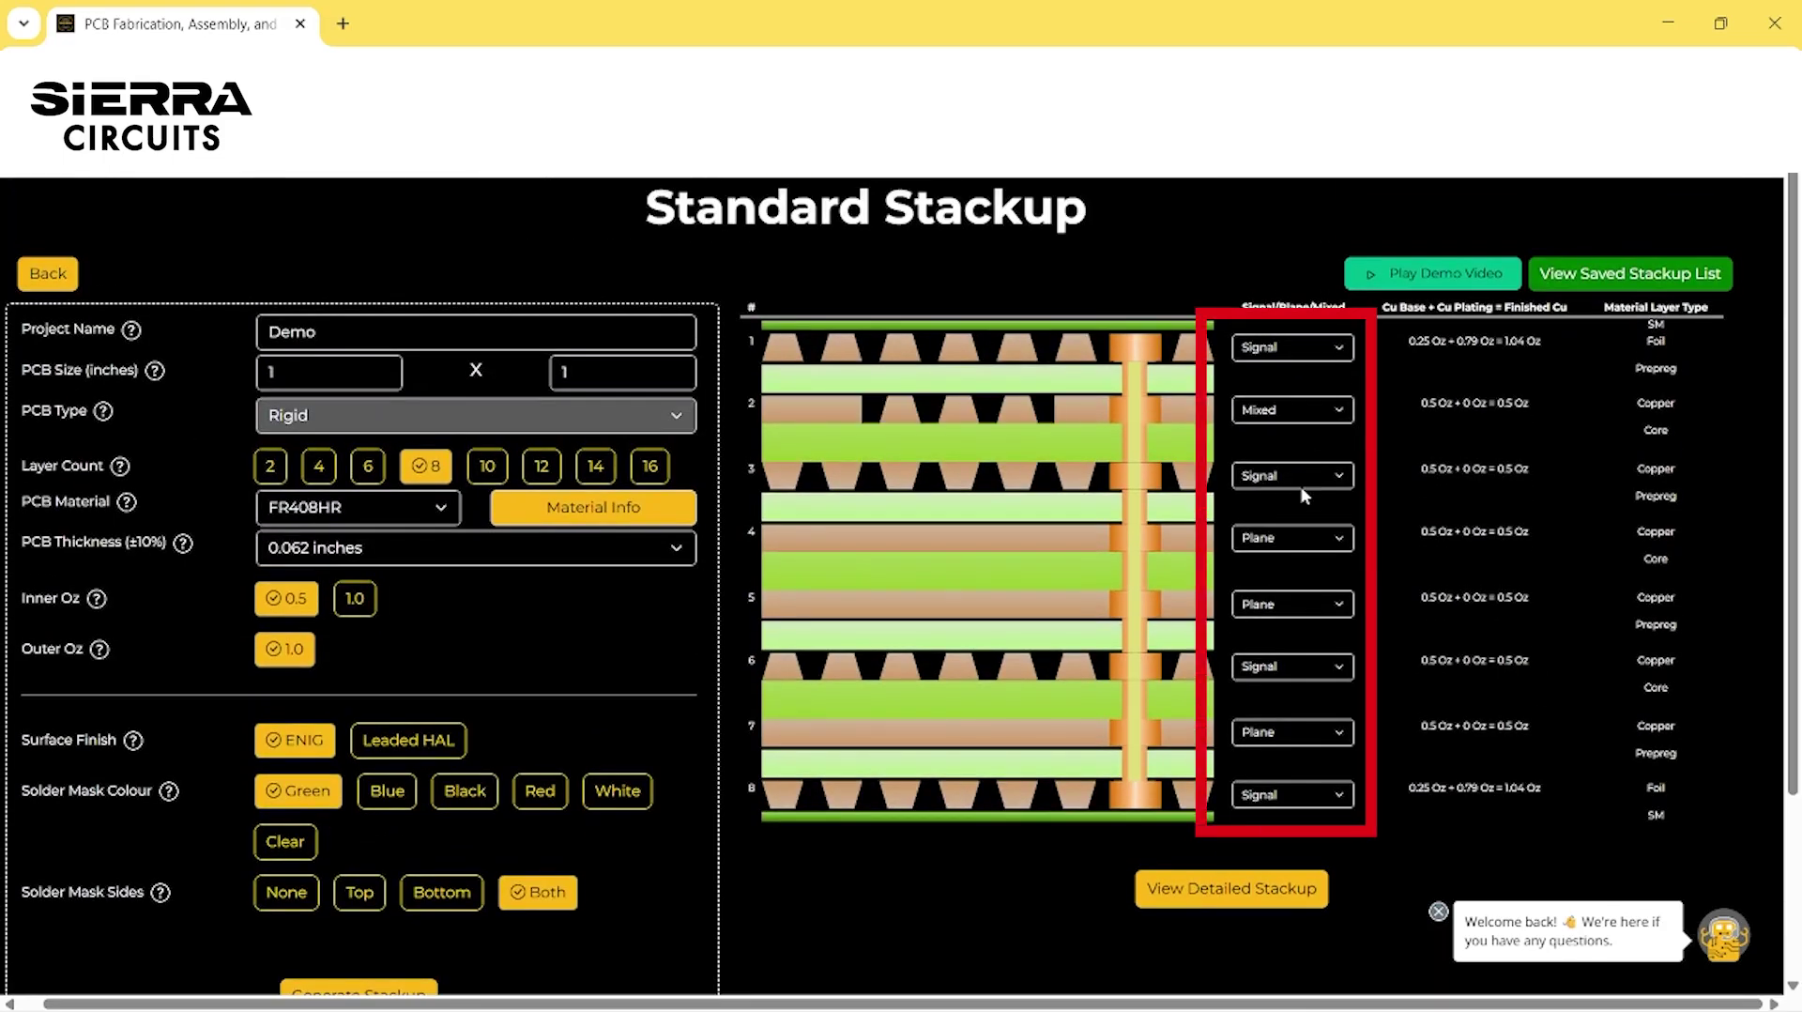
View the detailed stackup and examine its layer construction and thicknesses
click(1220, 892)
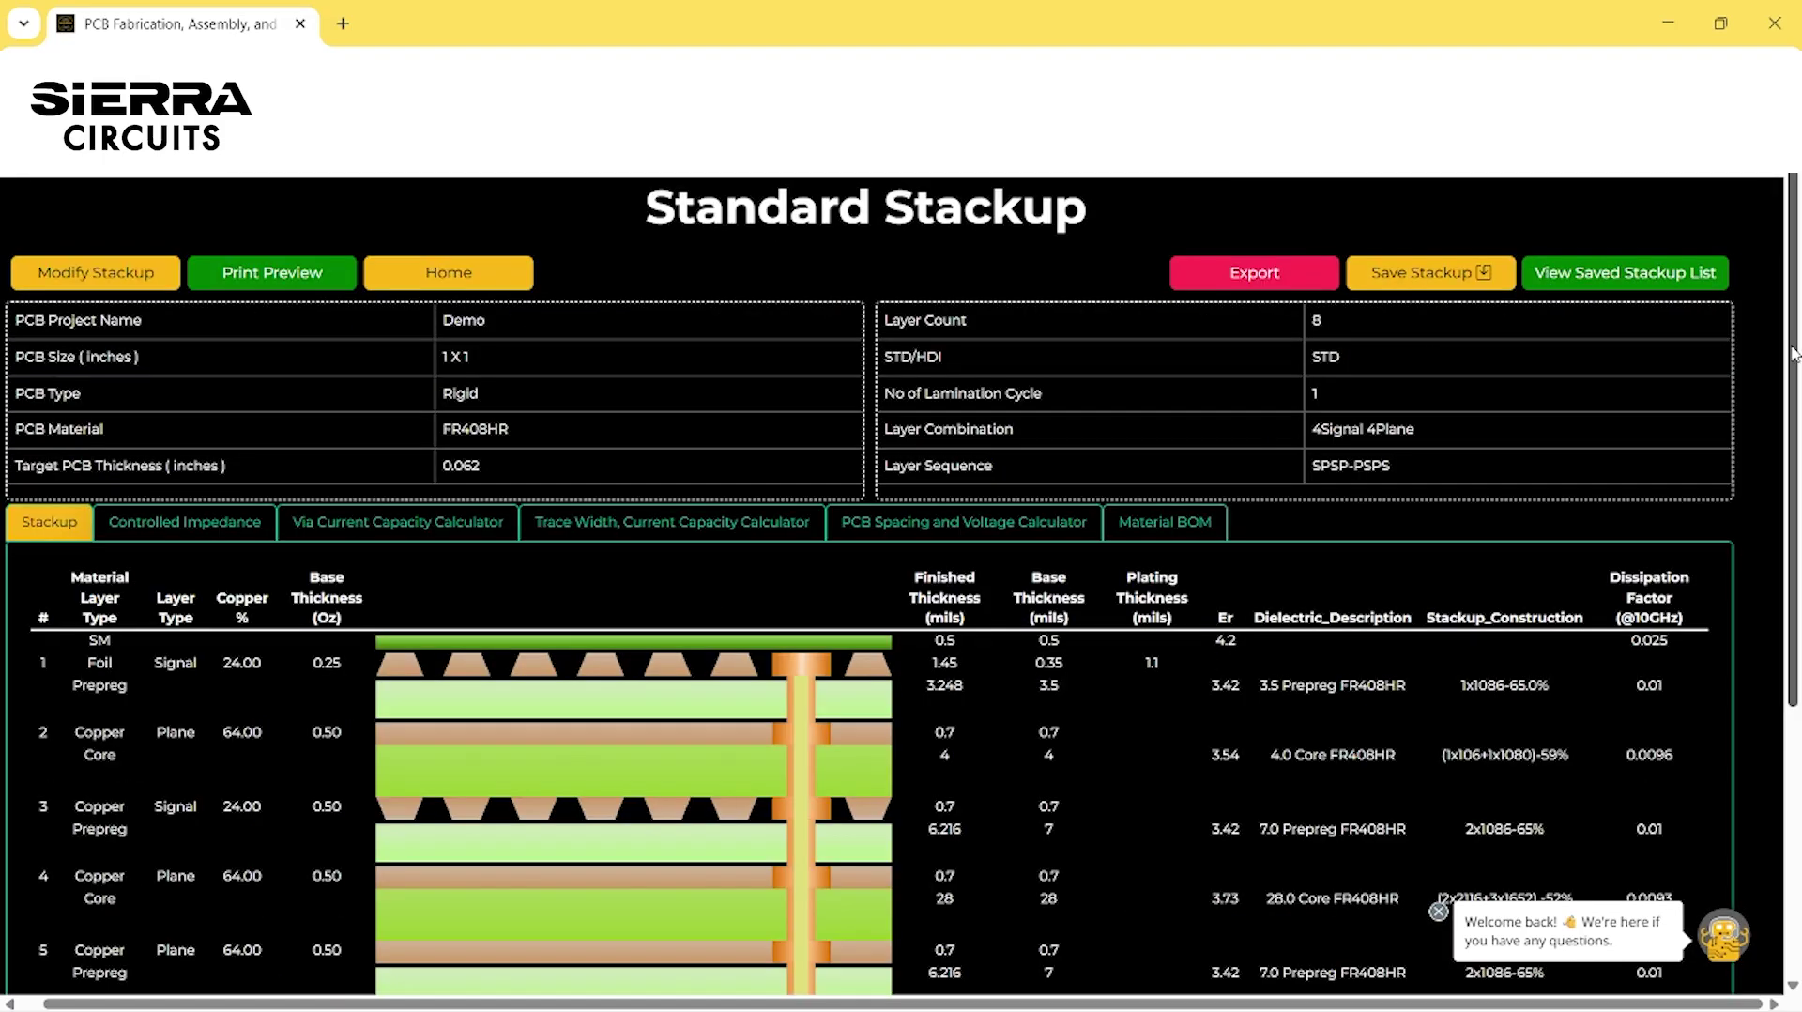
scroll(1793, 355, down, 2)
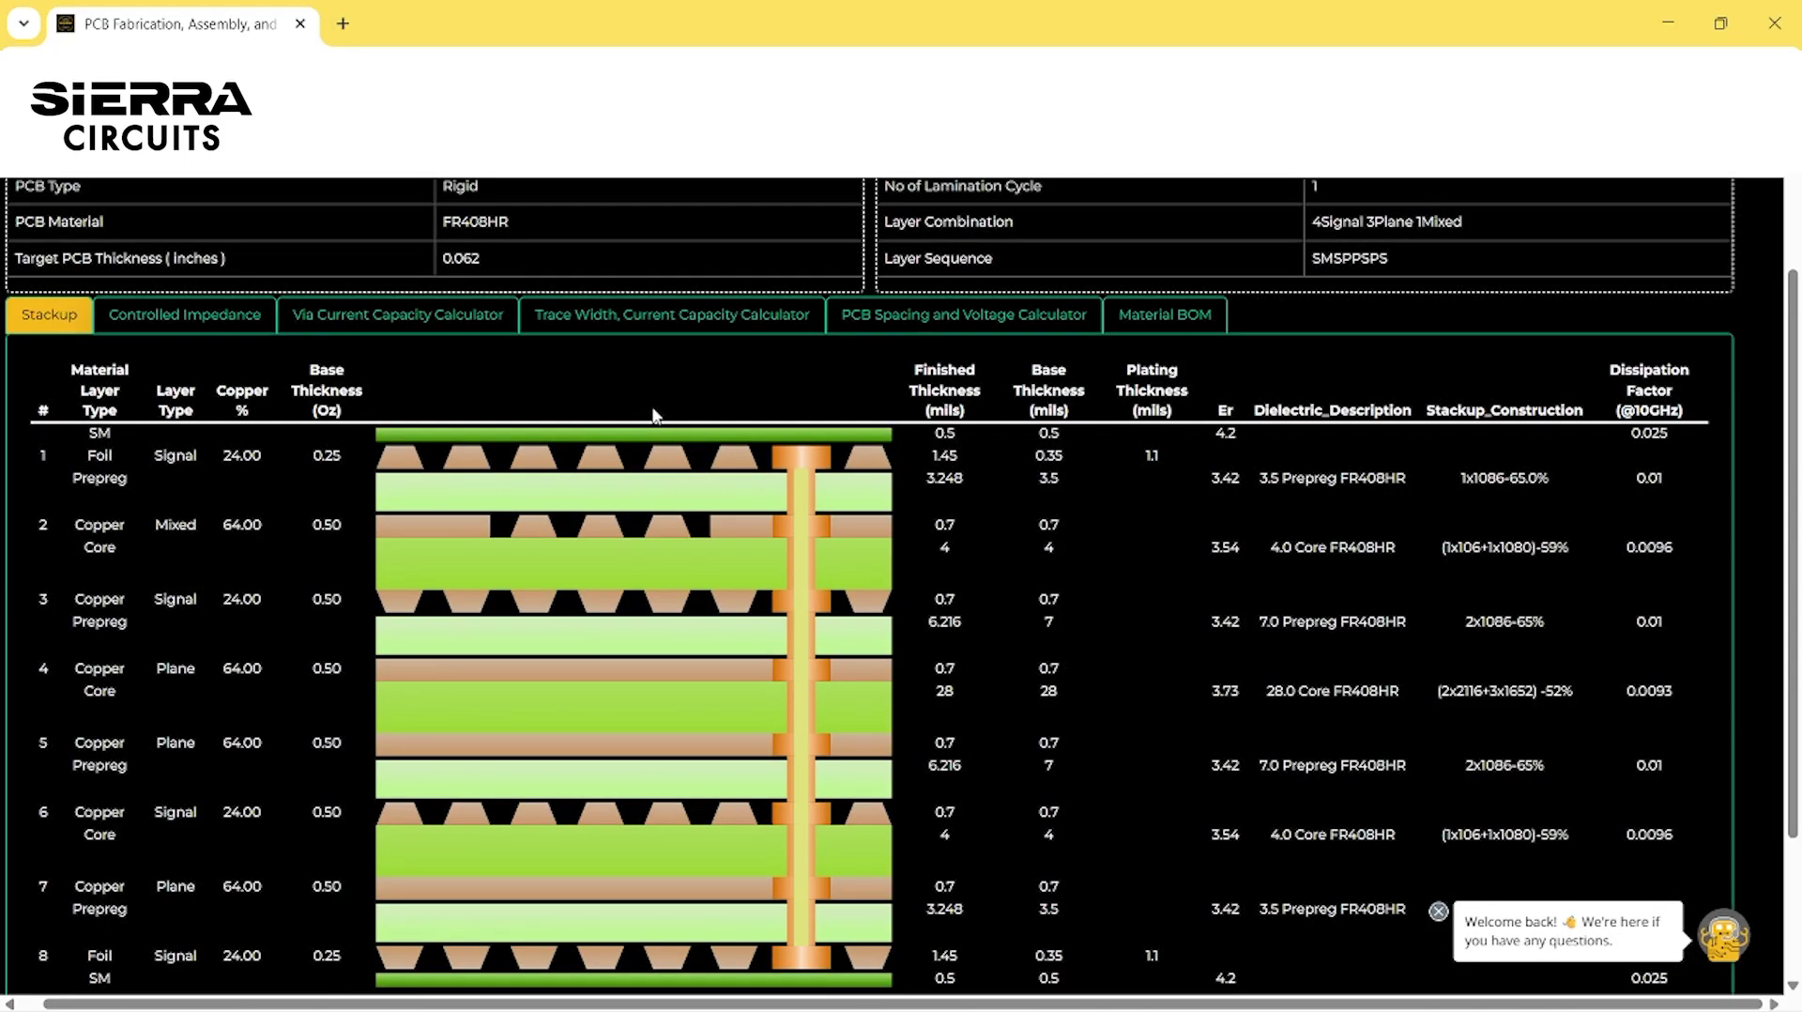
Add a Differential Pair impedance model on layer 3 with reference layers 2 and 4, target impedance 100 Ω and trace separation 6 mils
click(166, 324)
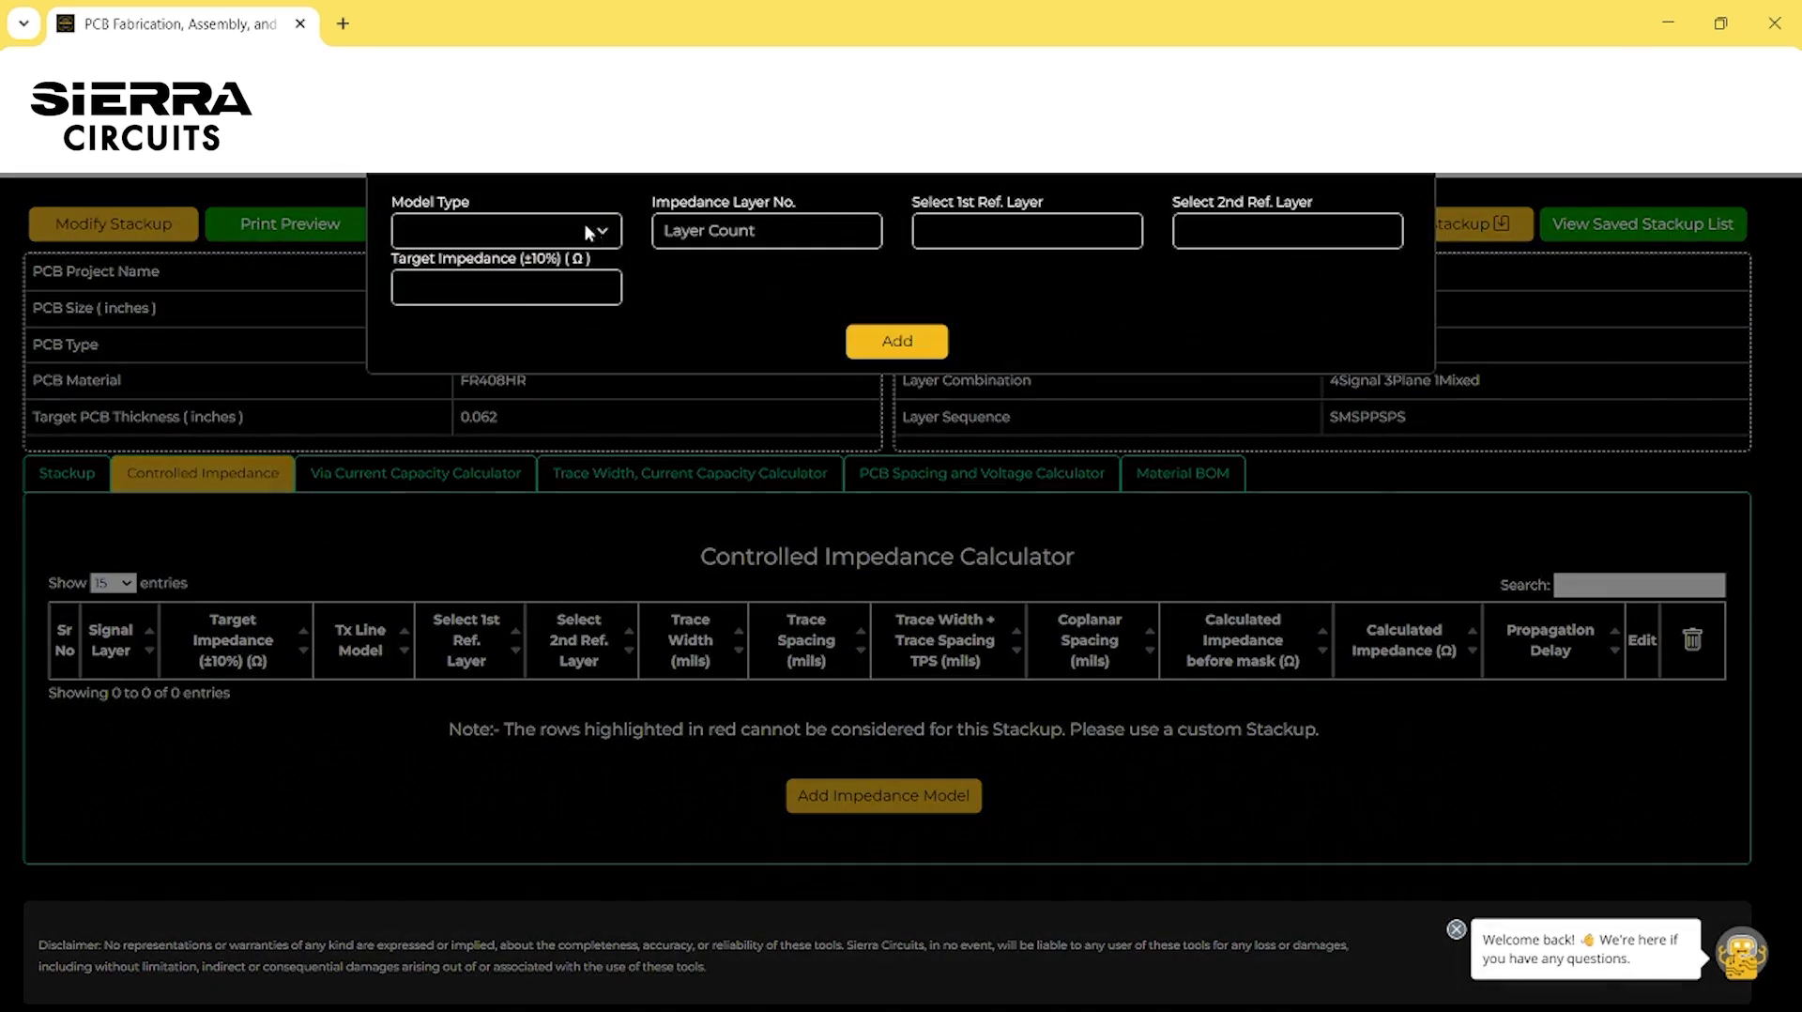
click(873, 779)
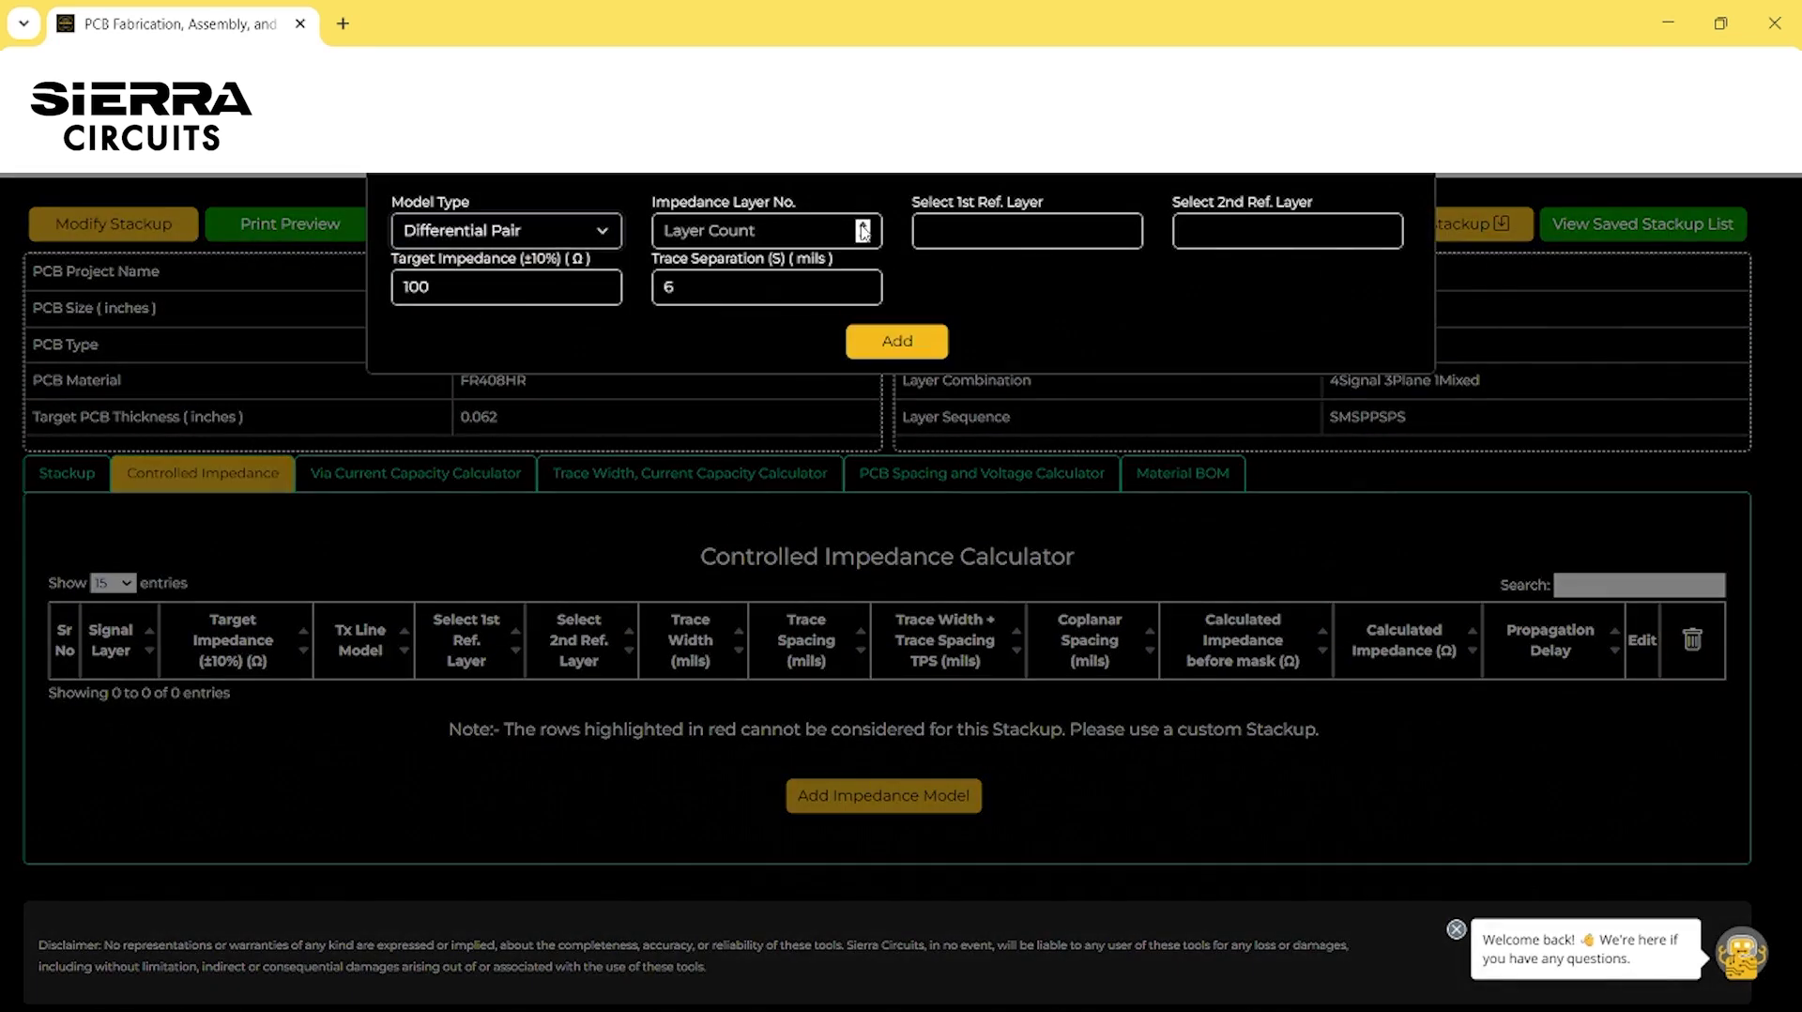
click(862, 225)
click(862, 226)
click(862, 225)
click(1124, 226)
click(1123, 226)
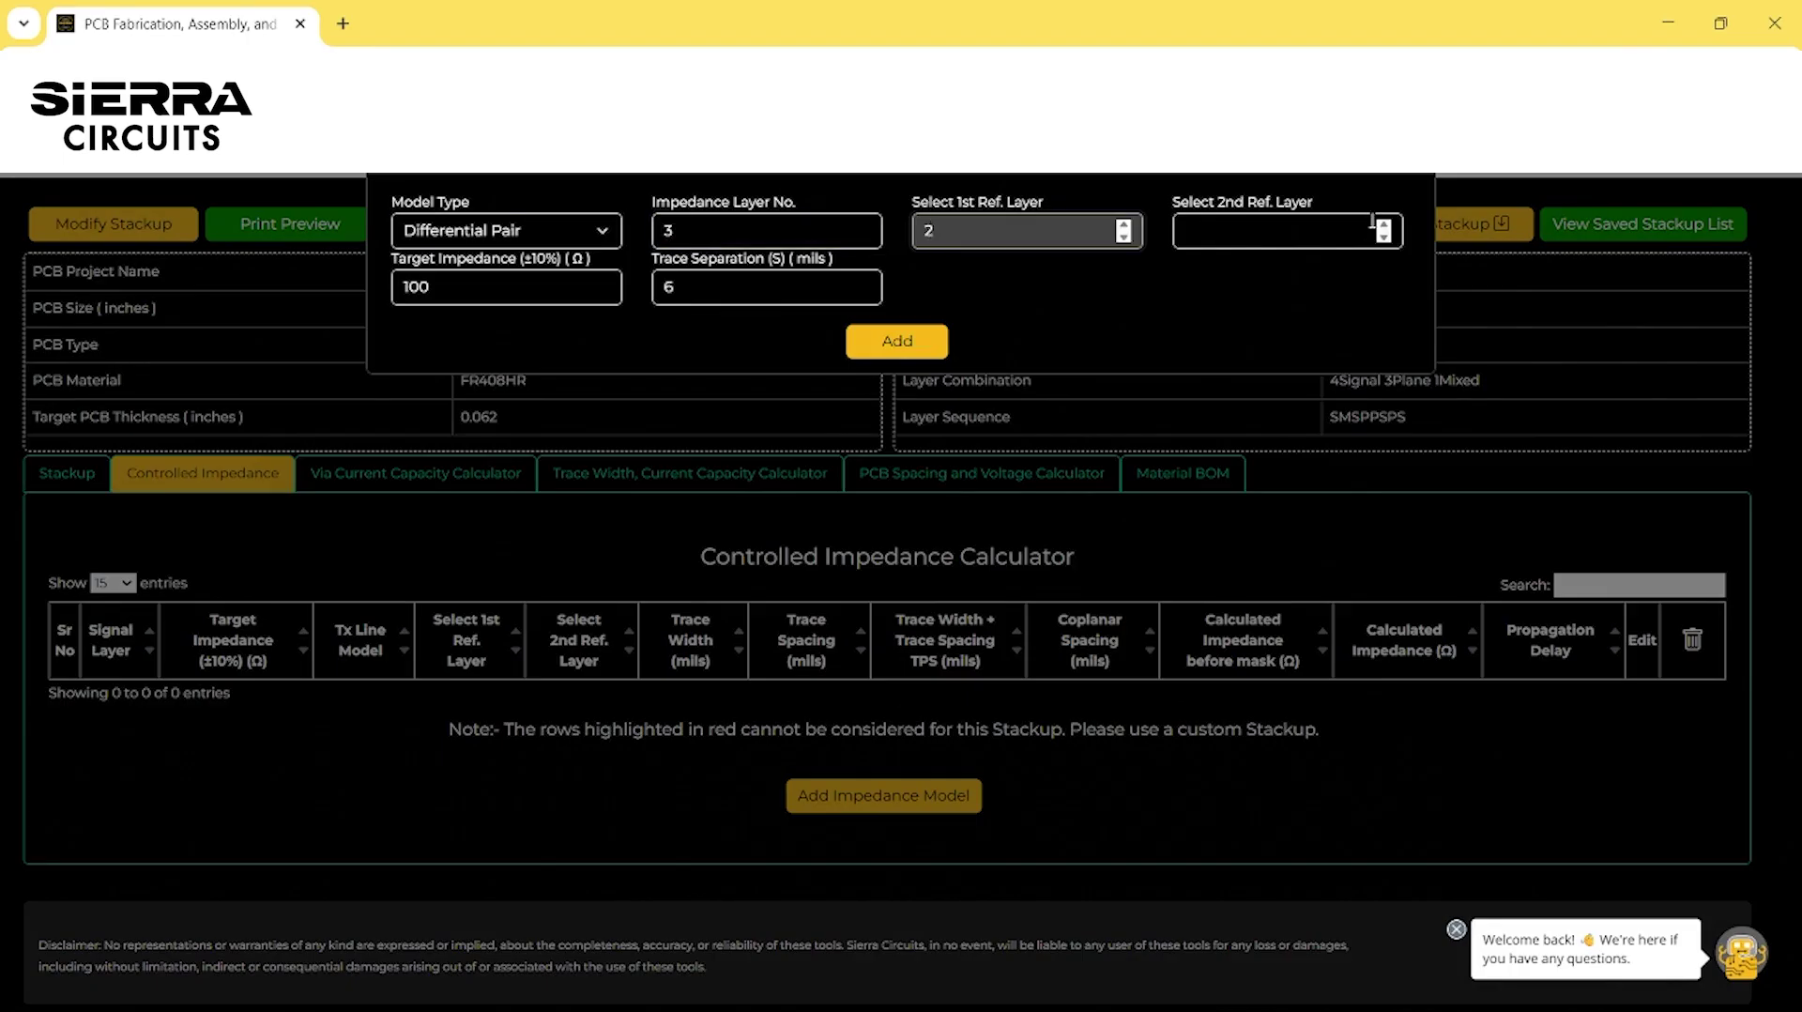
click(1383, 225)
click(1383, 225)
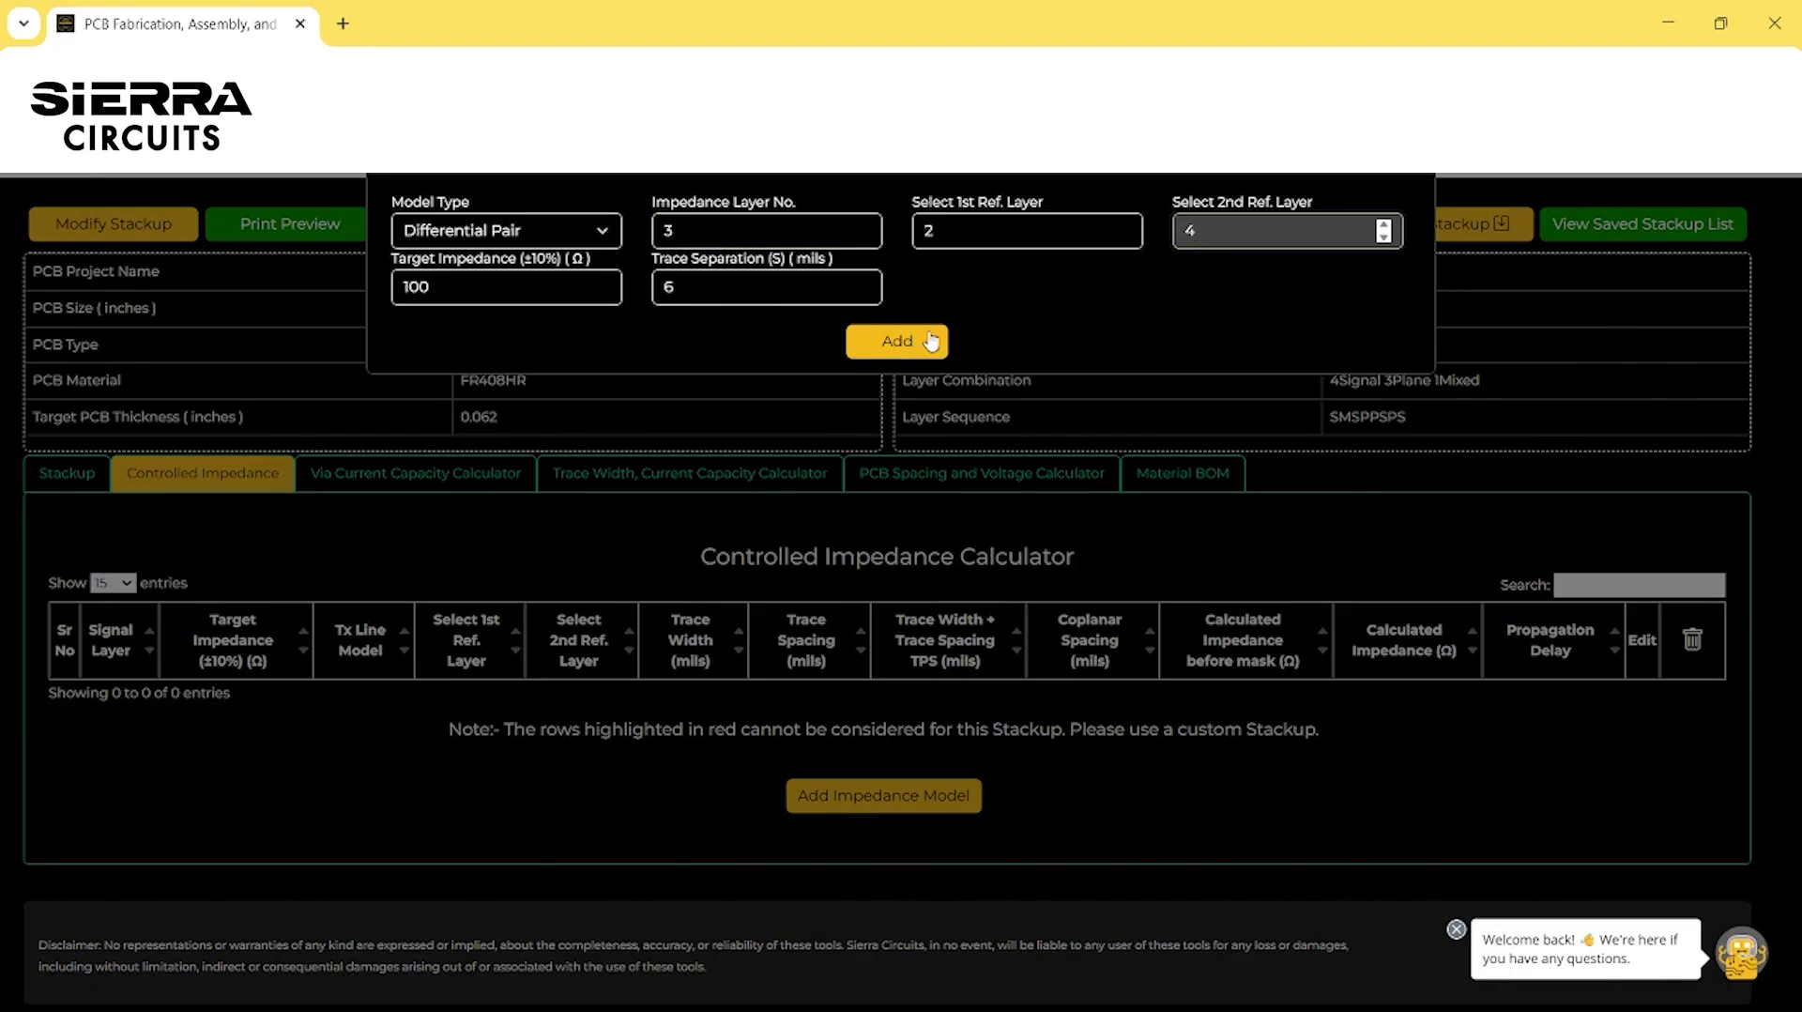
click(899, 340)
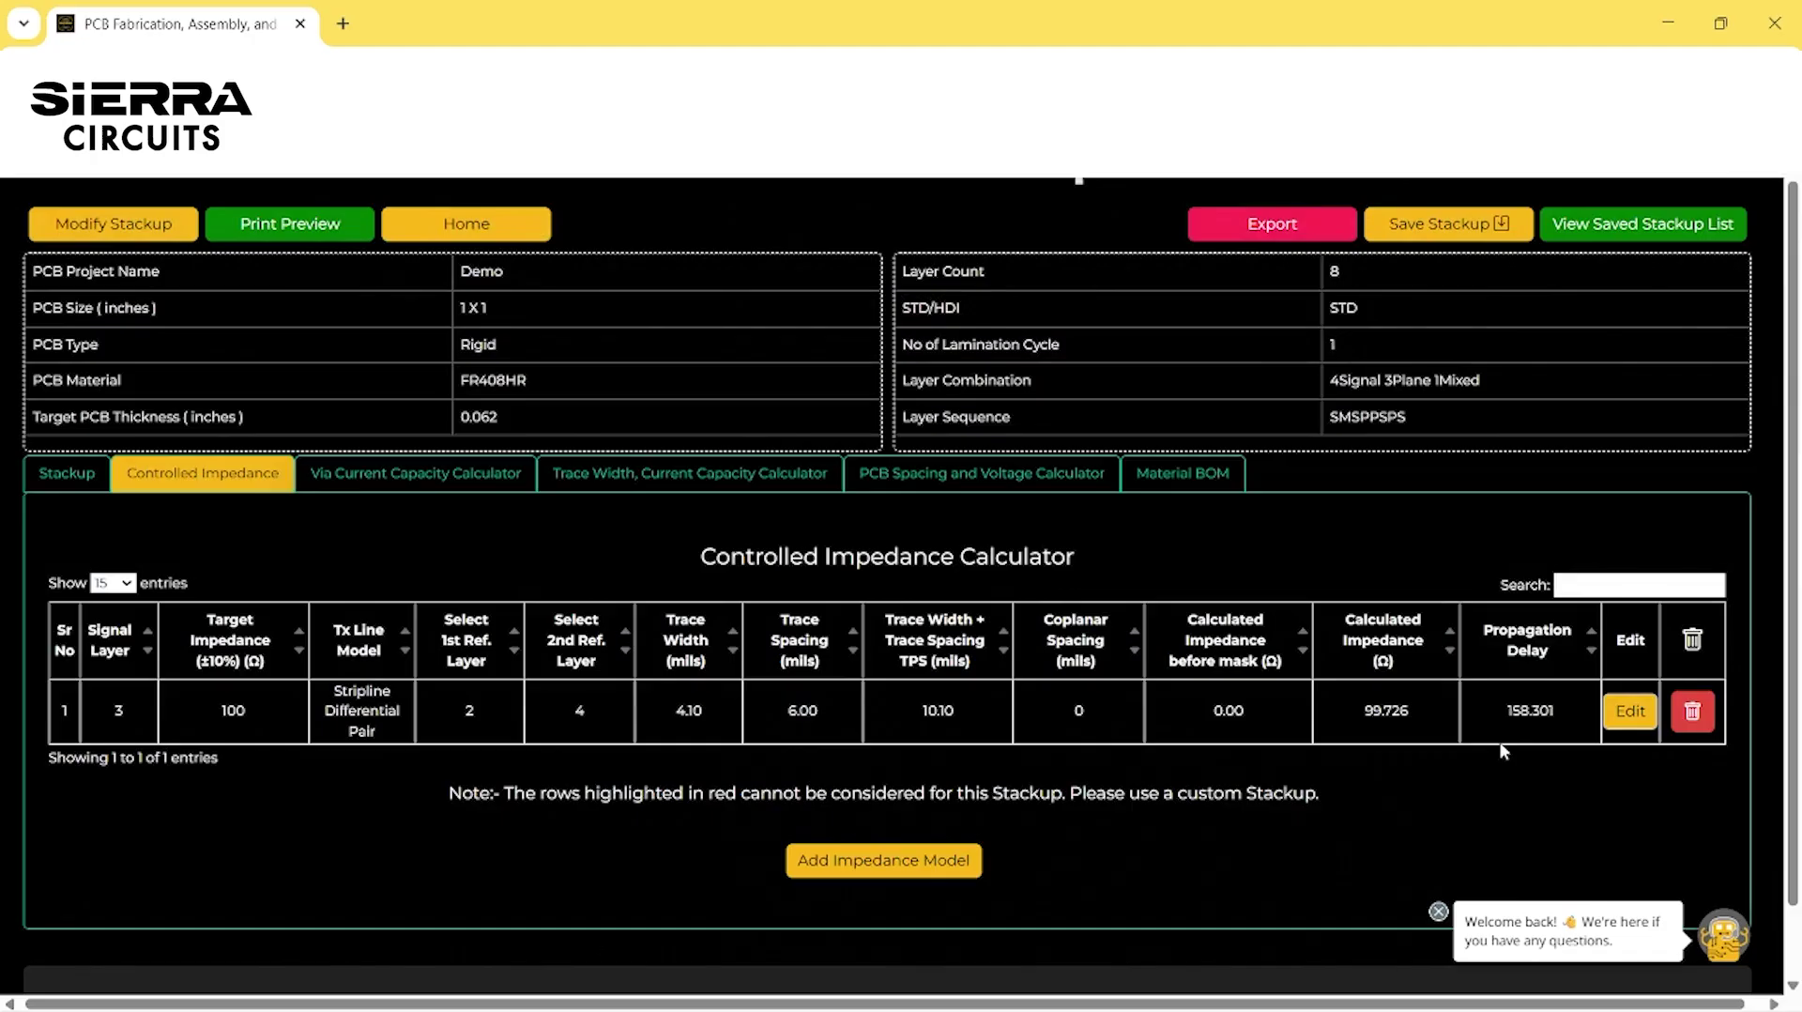
Edit the layer 3 impedance model, setting the trace separation to 7 mils and recalculating the trace width
click(1624, 715)
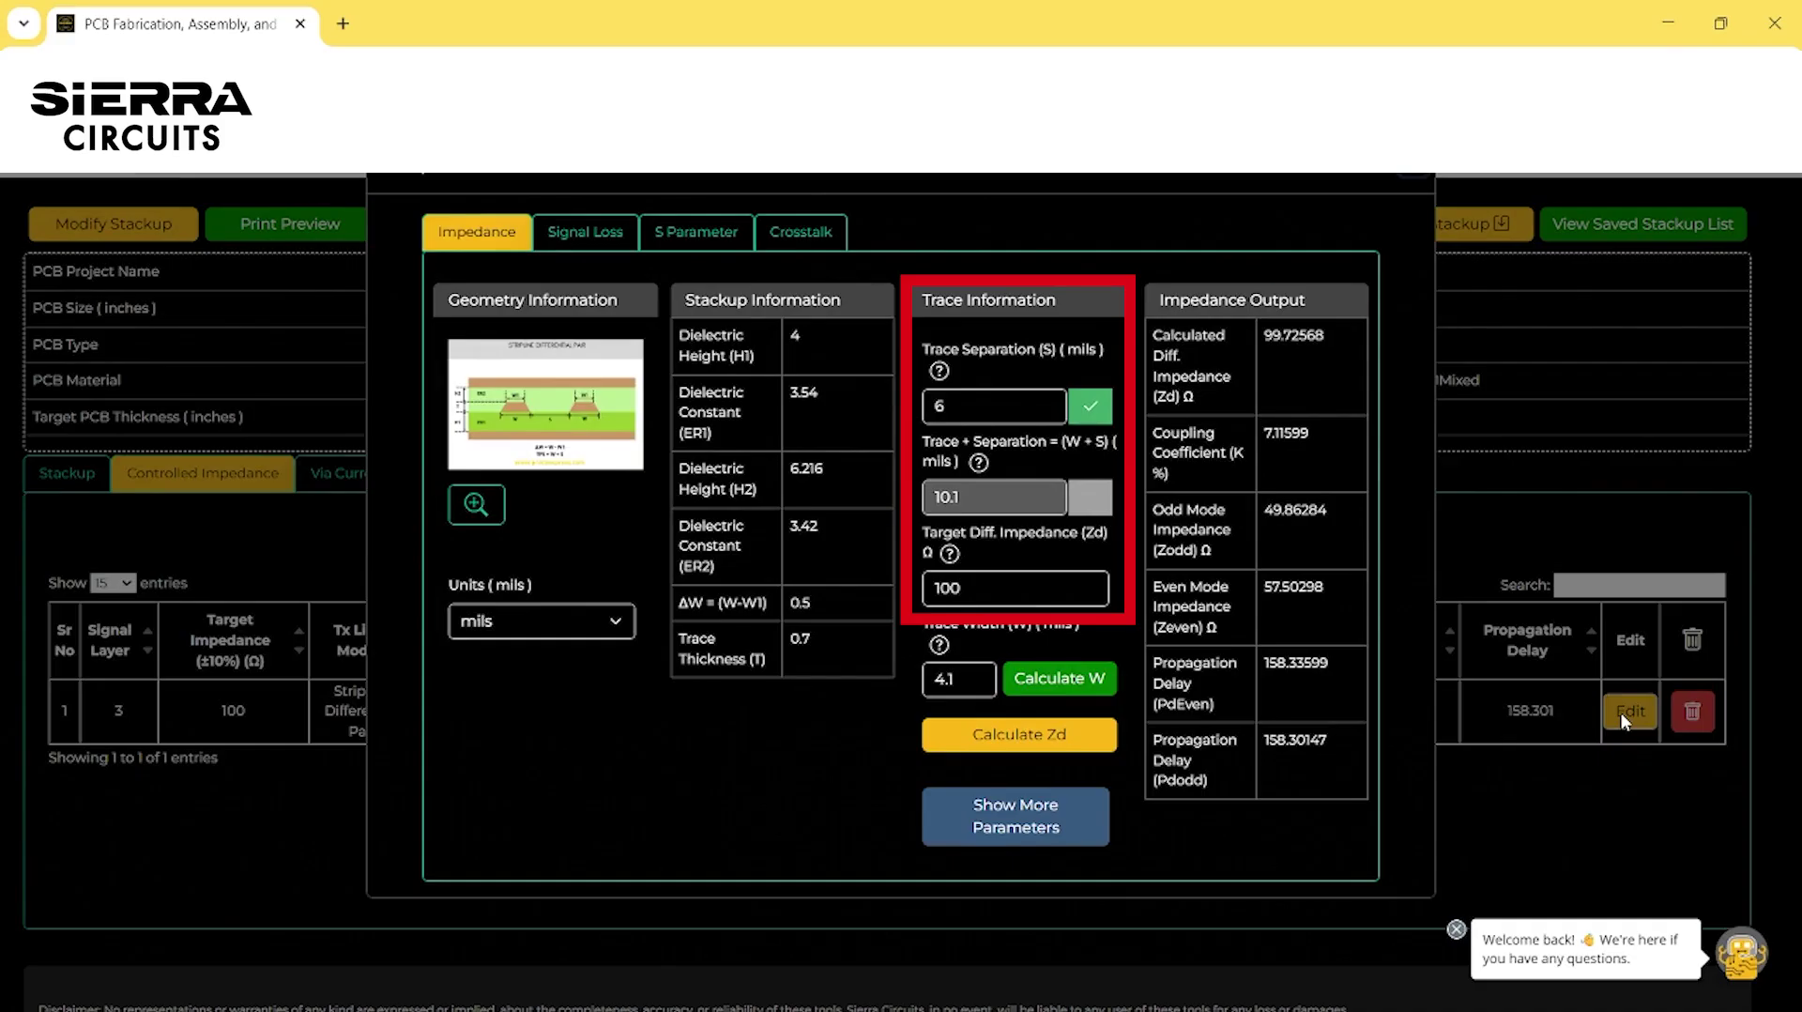
click(1048, 401)
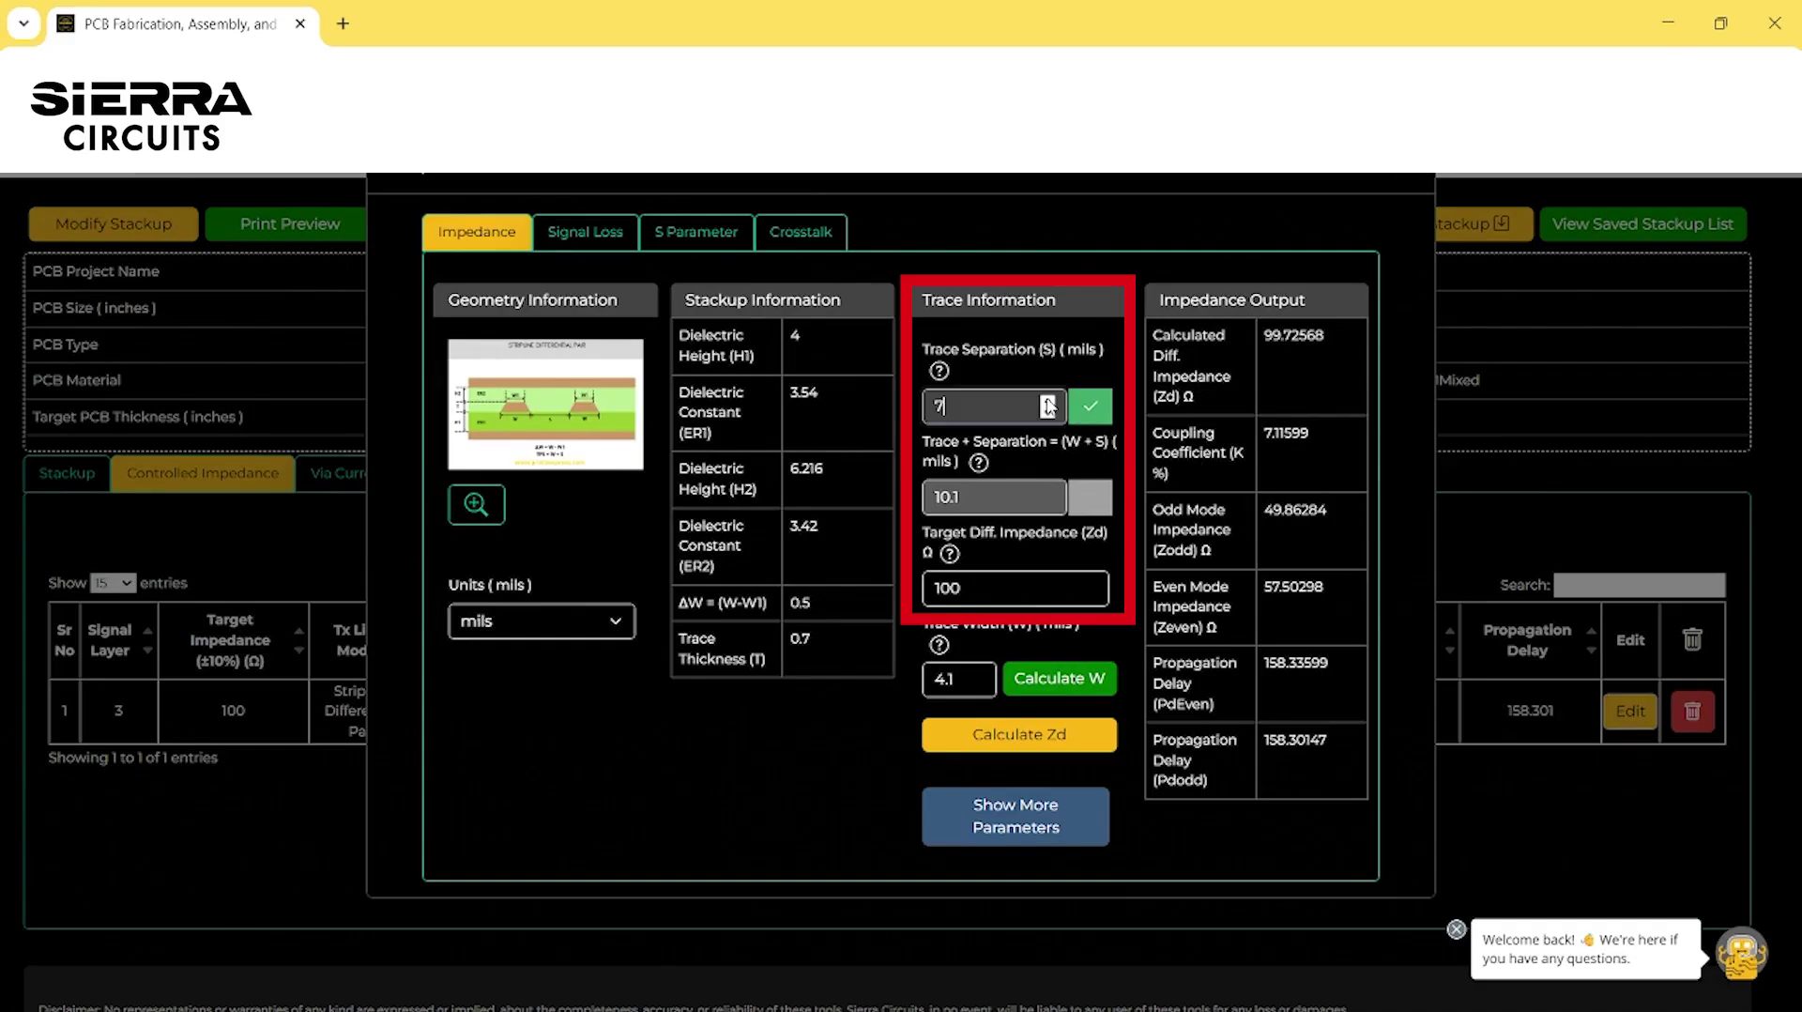
click(1076, 691)
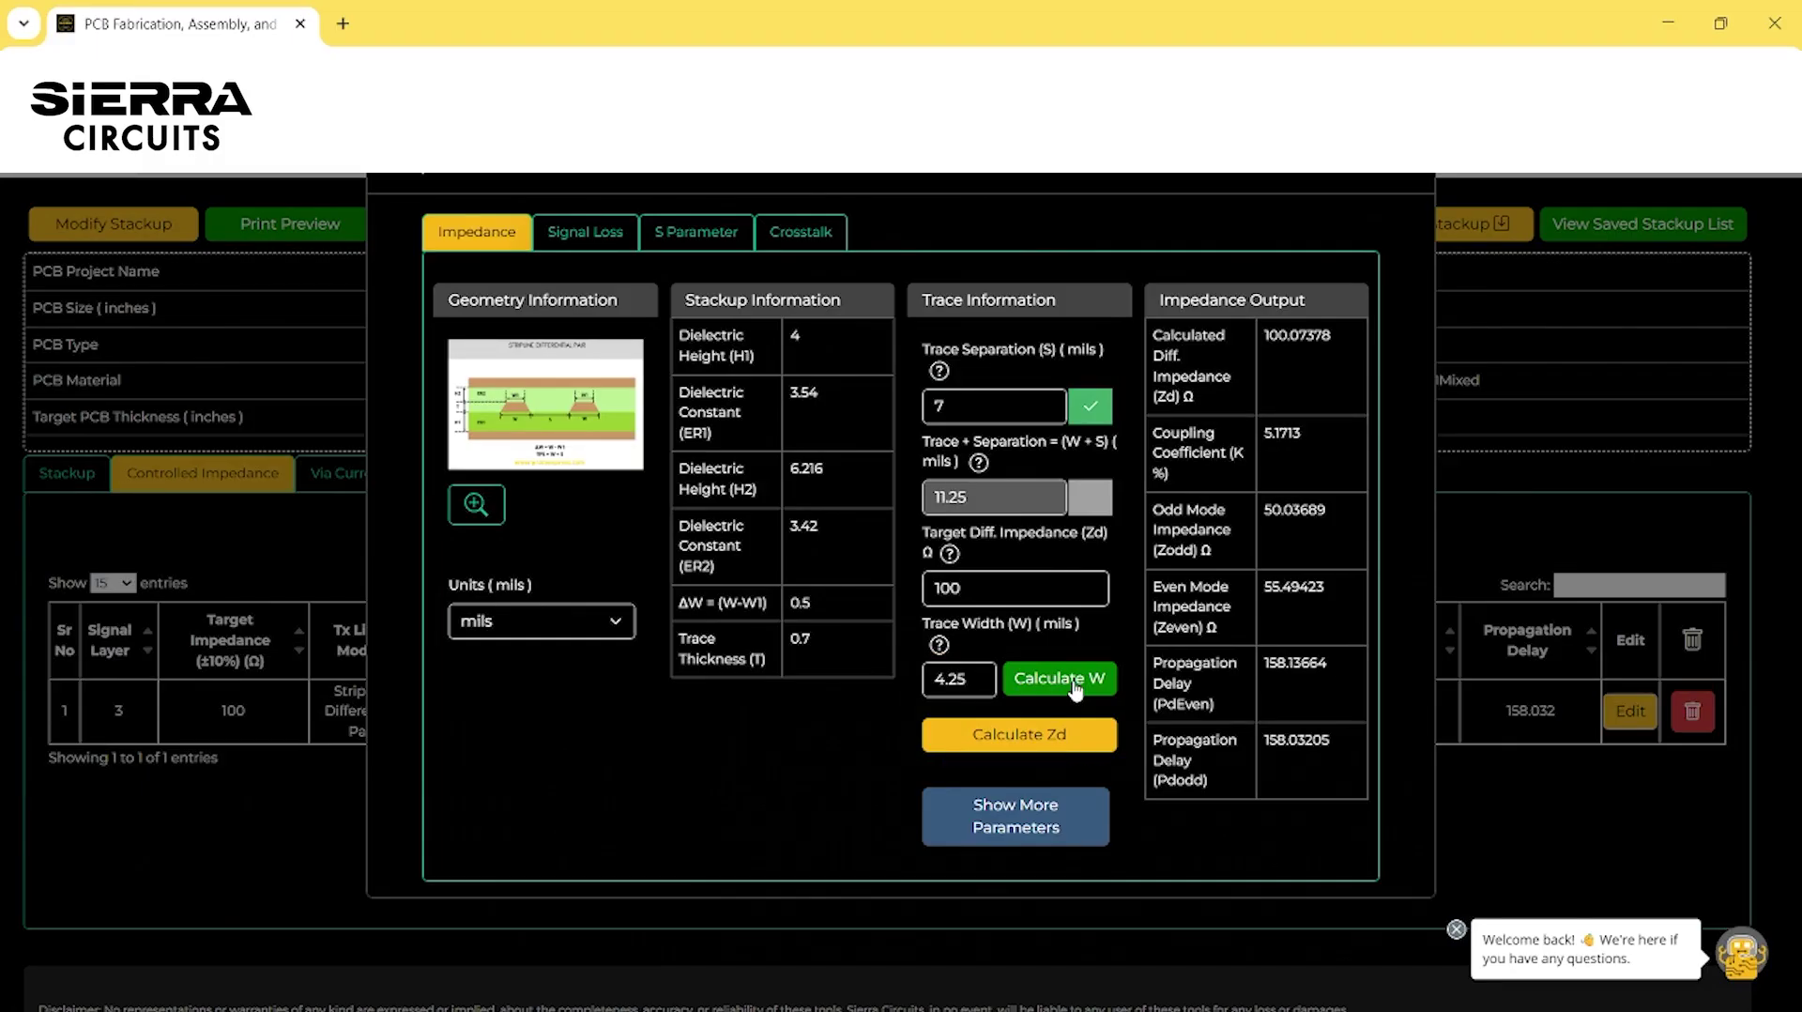
Calculate the differential pair's signal loss at 10 GHz with 6 µm surface roughness and 1 inch length
click(624, 246)
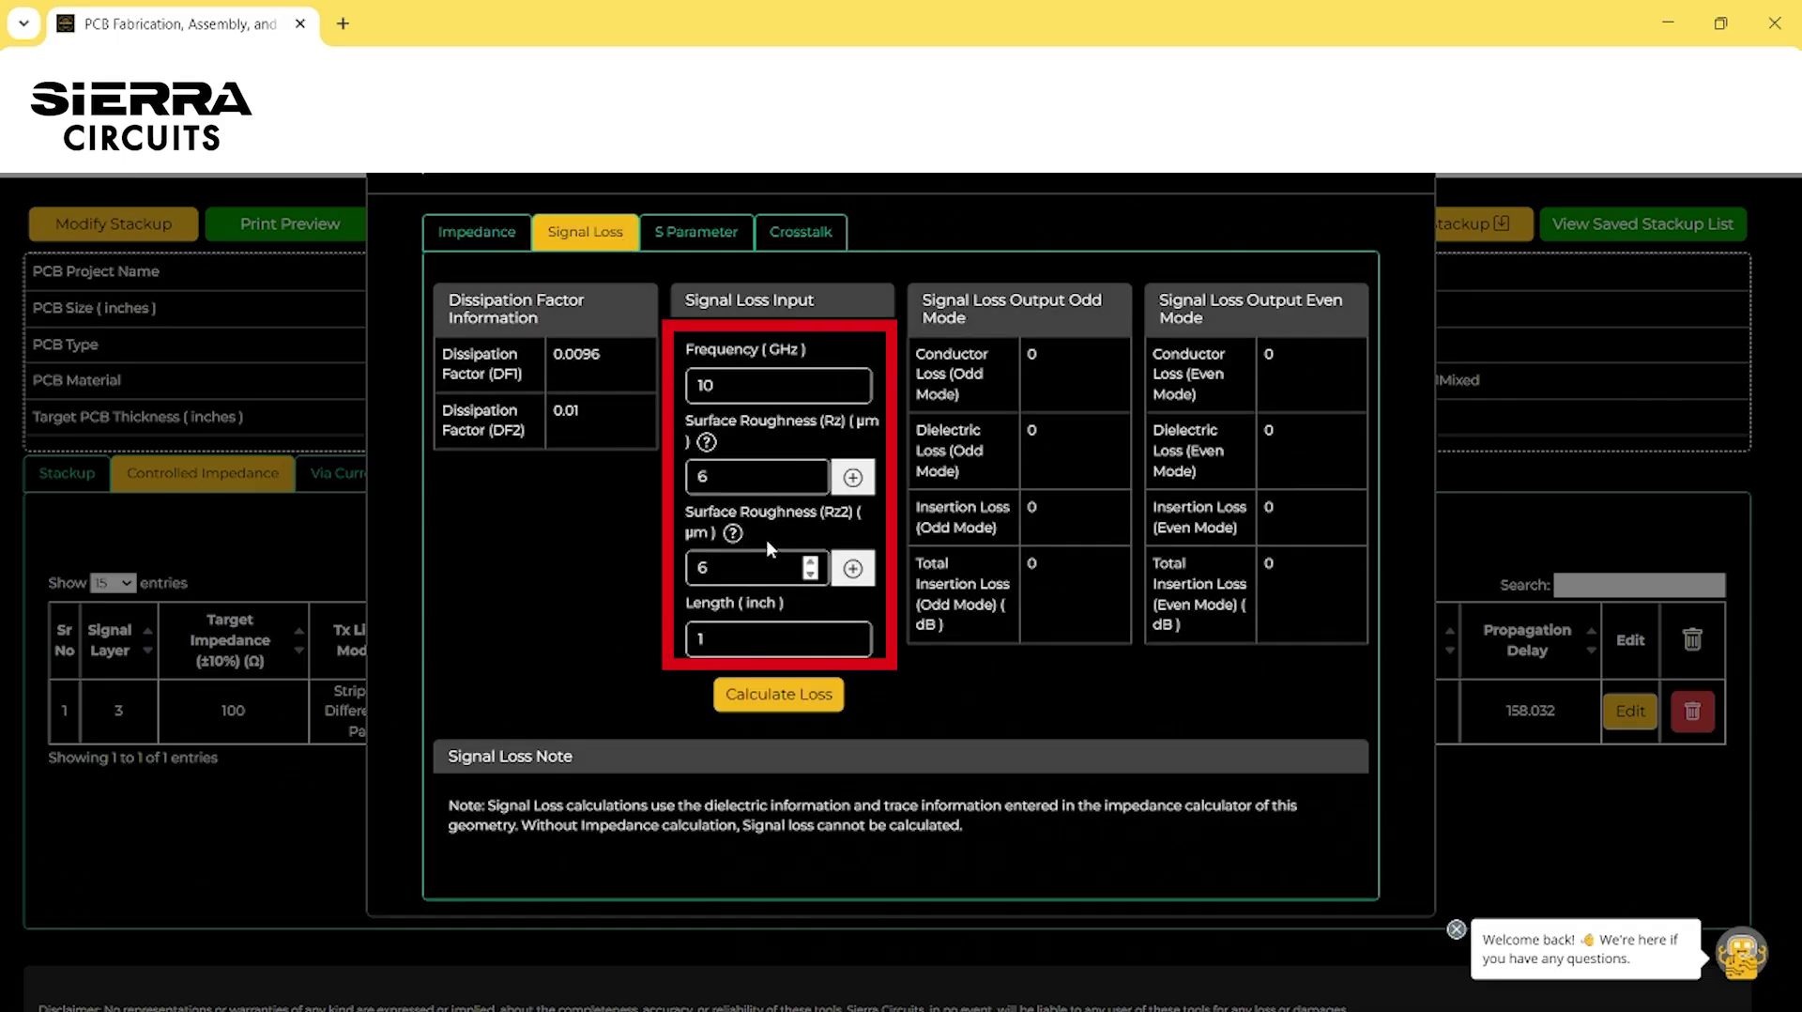
click(802, 699)
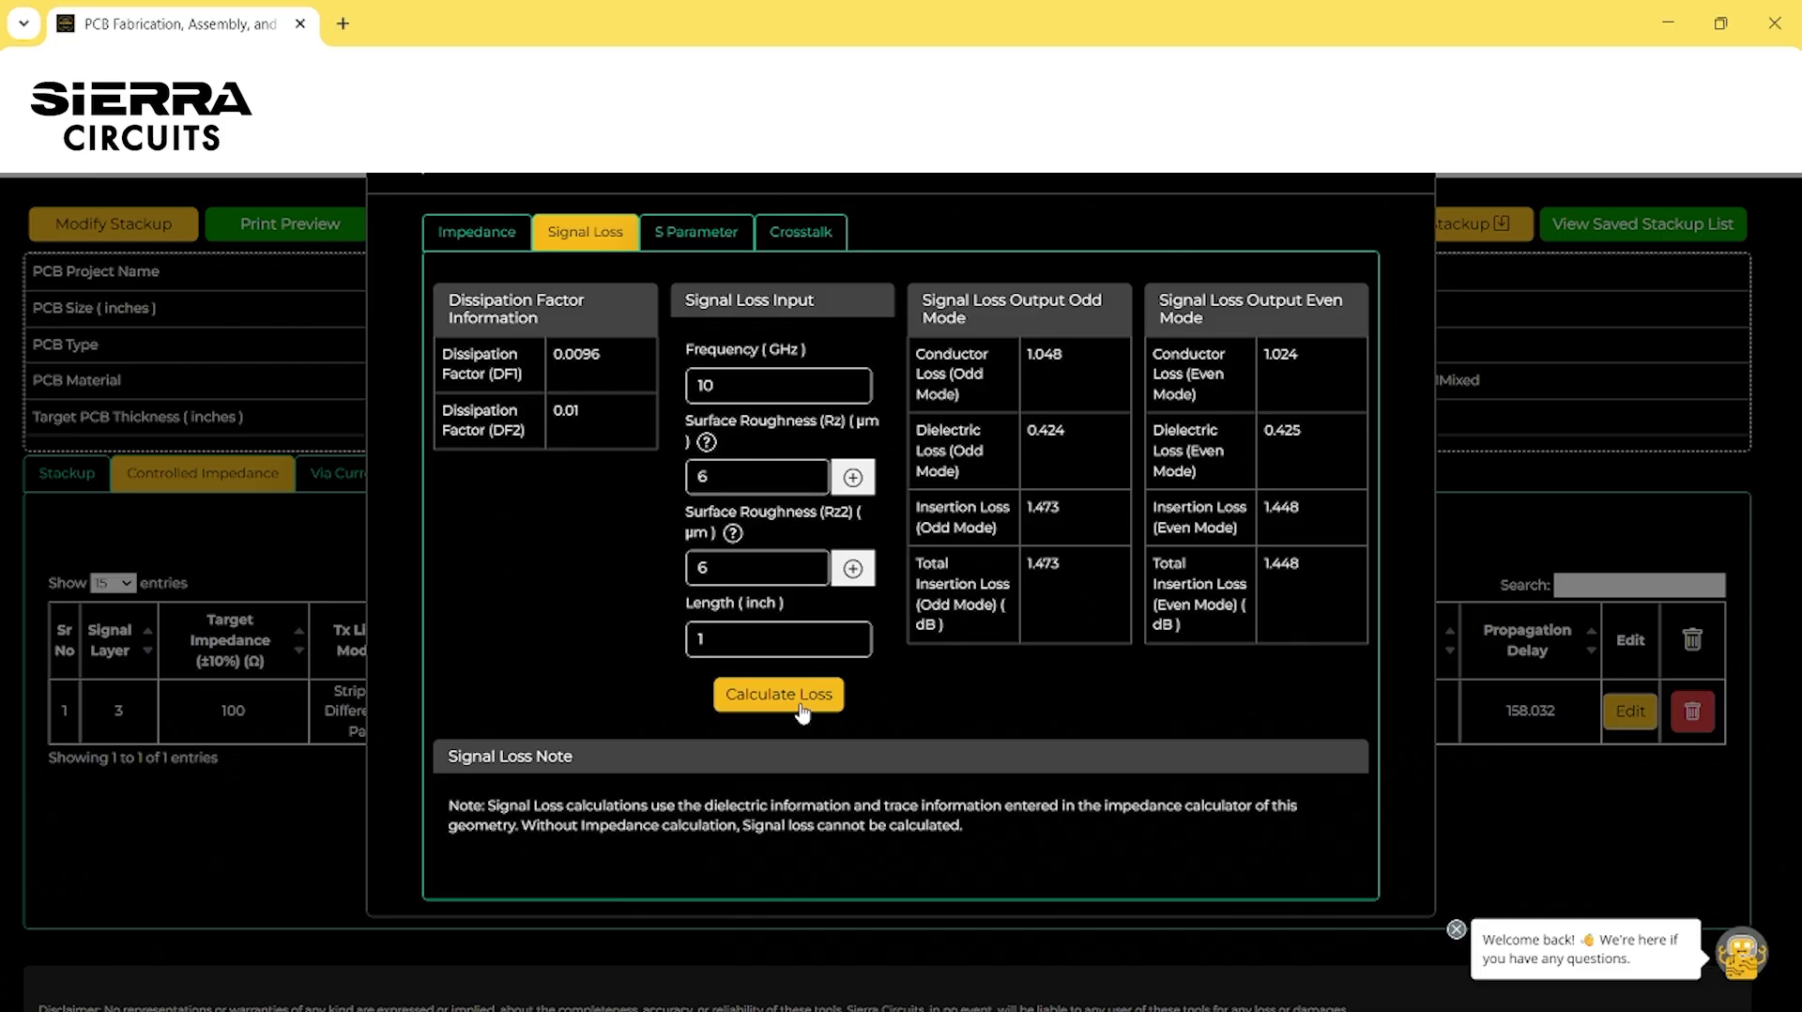
Calculate the S parameters with source and load impedances of 50 and Complex as the output type
click(695, 235)
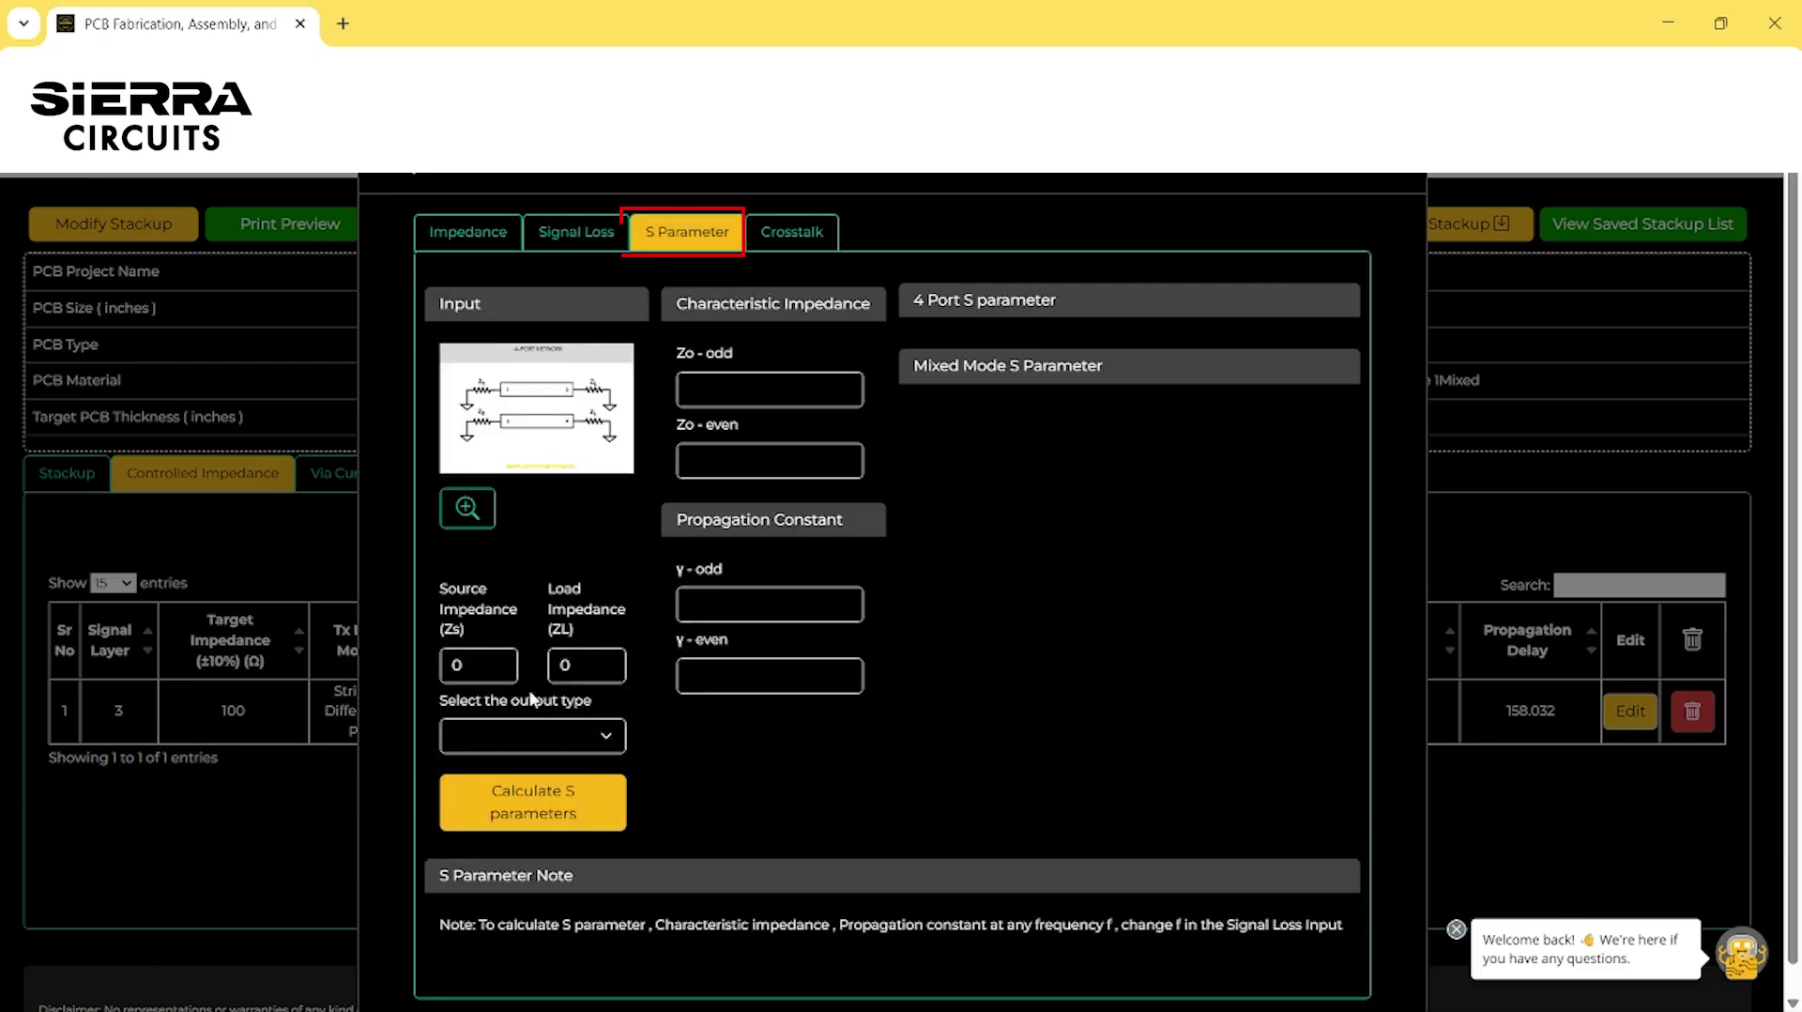
click(455, 667)
text(5)
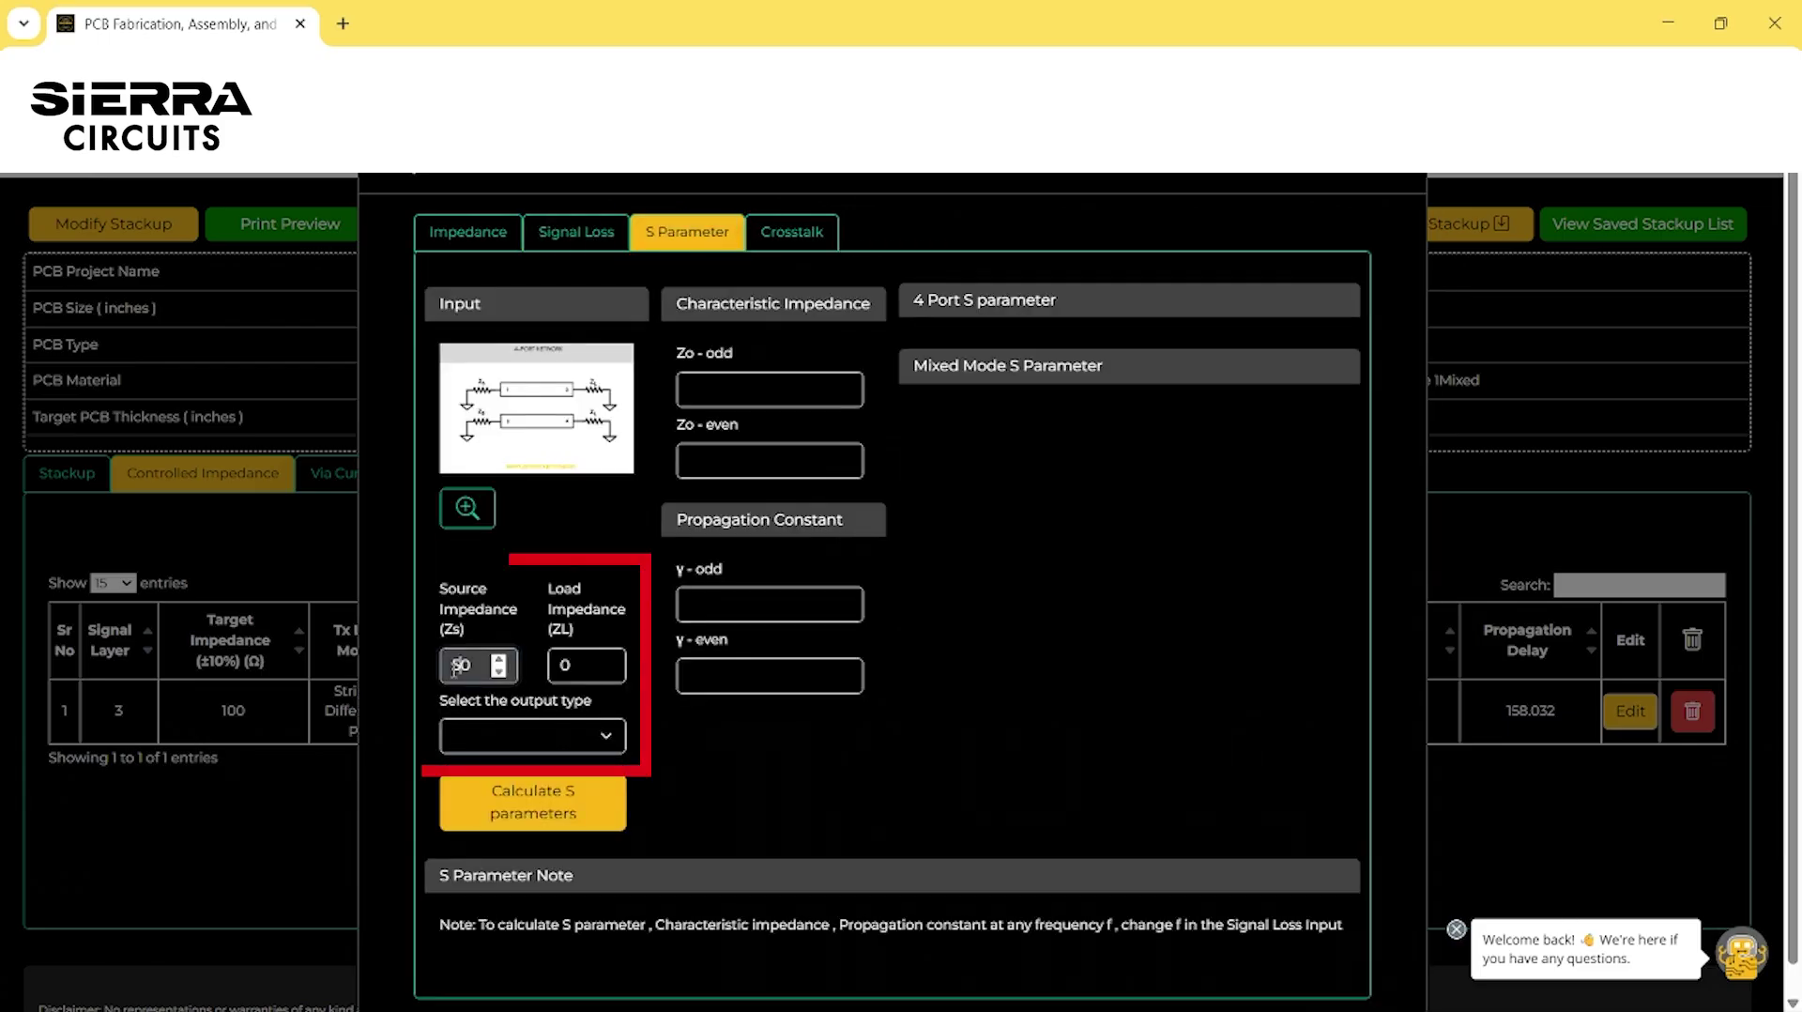
click(559, 663)
text(5)
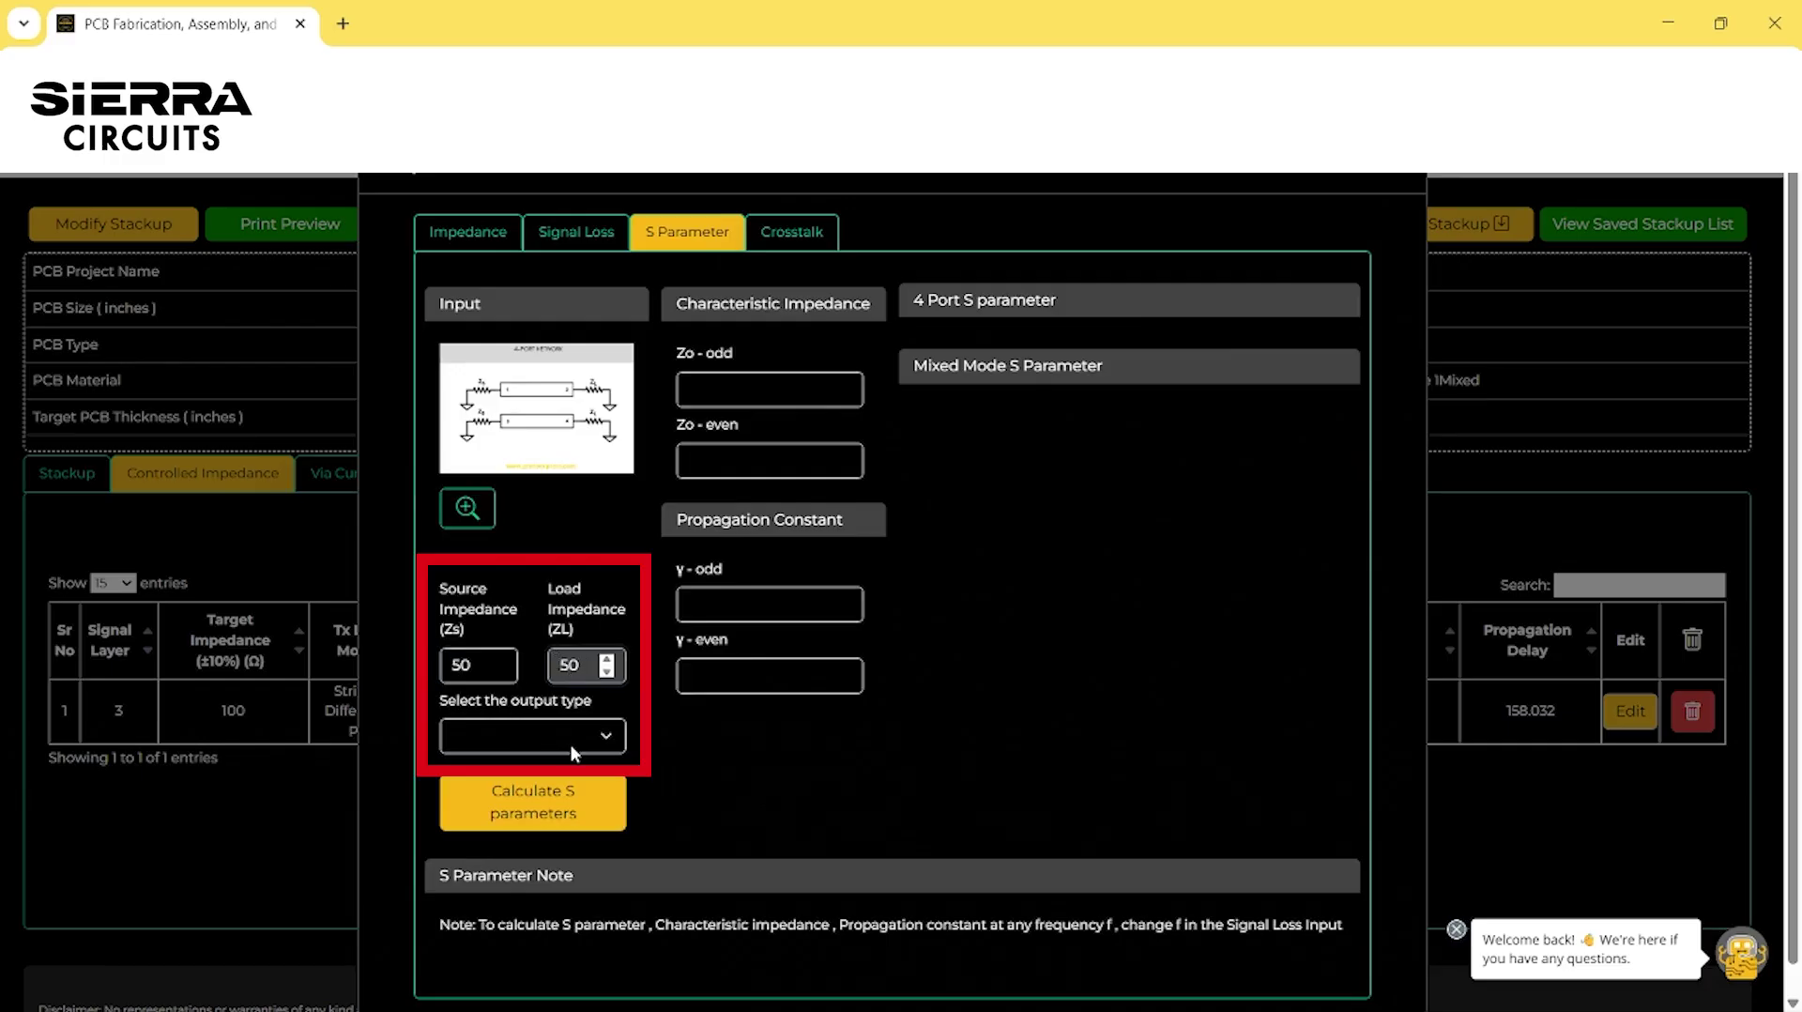
click(571, 741)
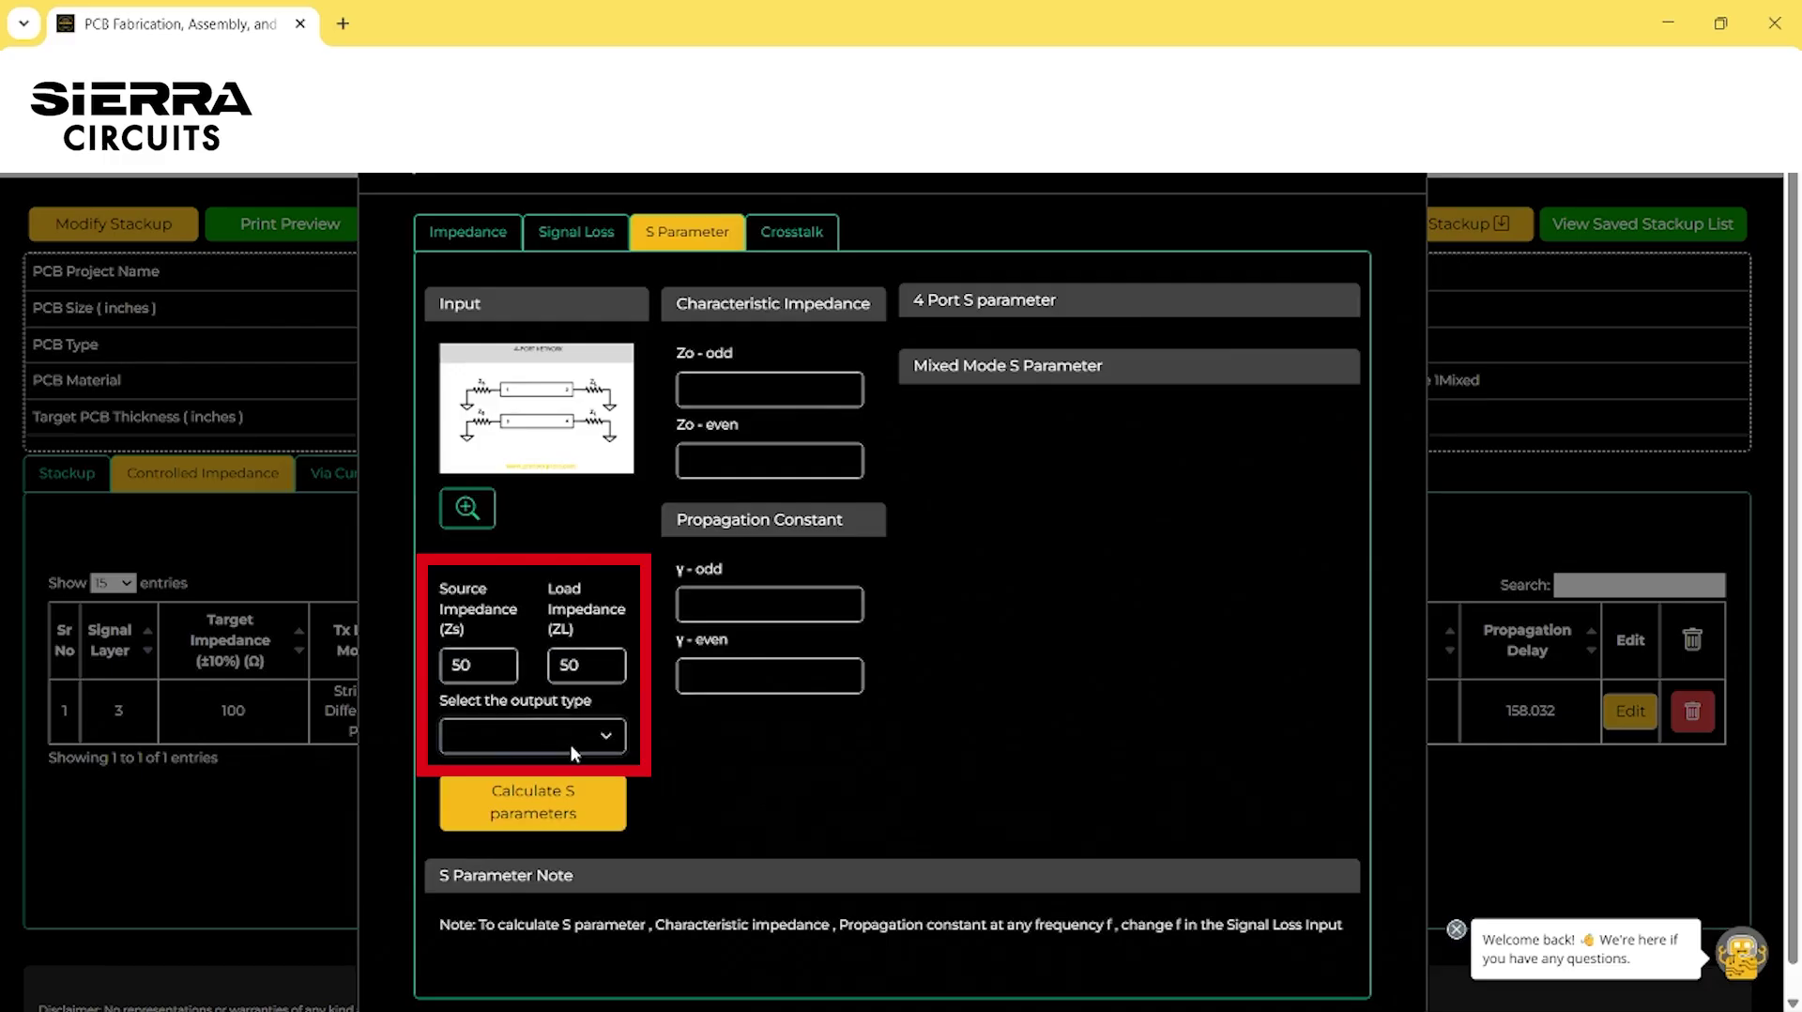
click(552, 808)
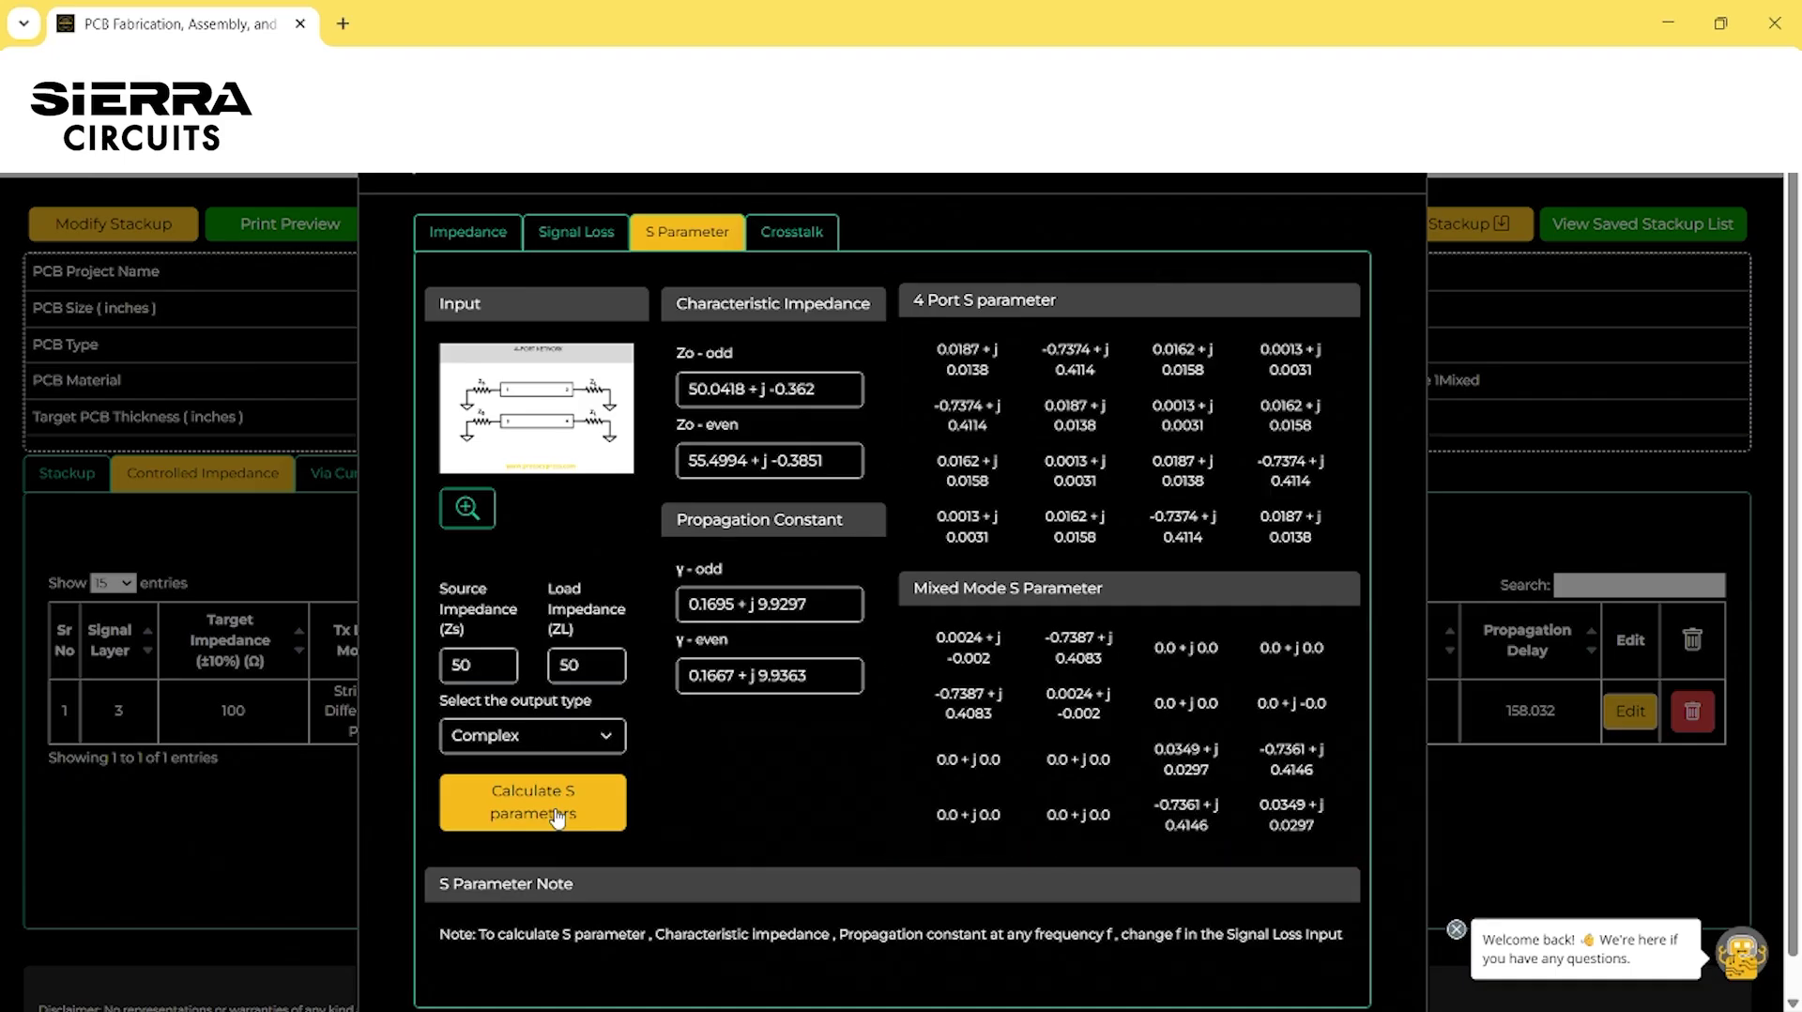
Calculate the crosstalk for a 1 inch coupled trace length, 100 ps rise time and 1 V signal, and close the model editor
click(802, 241)
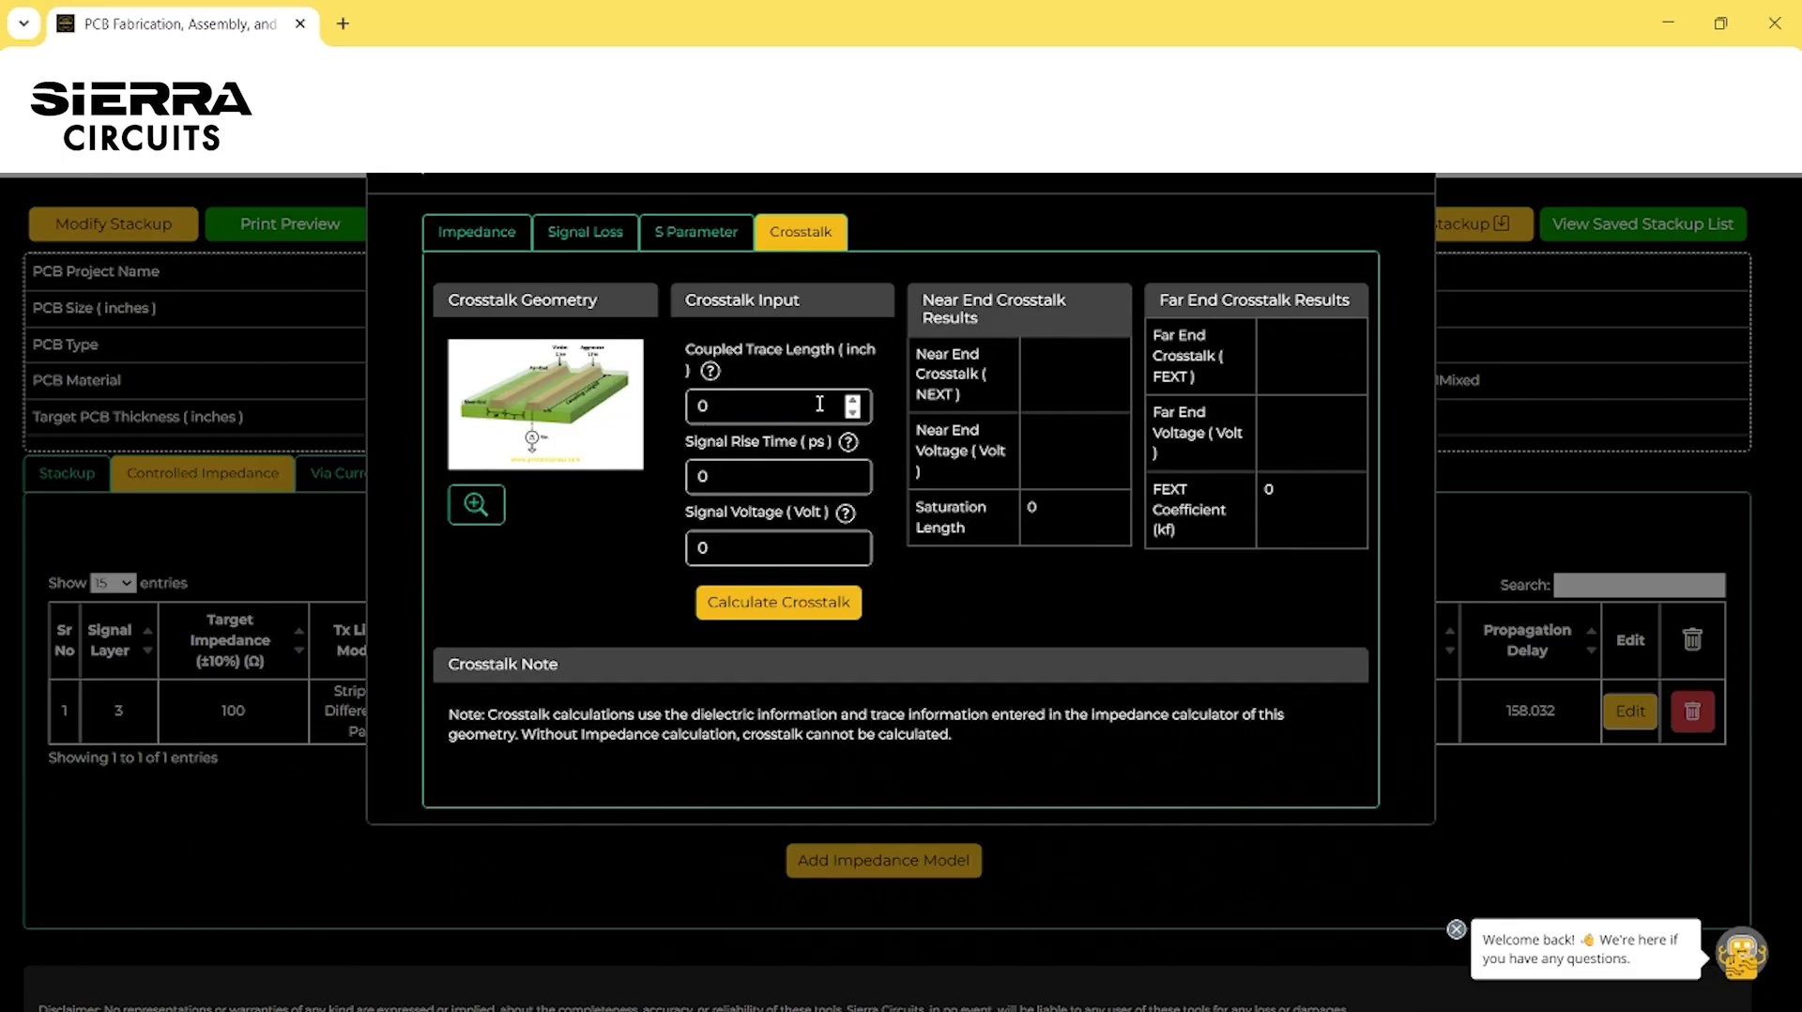
click(852, 401)
click(693, 478)
text(100)
click(852, 542)
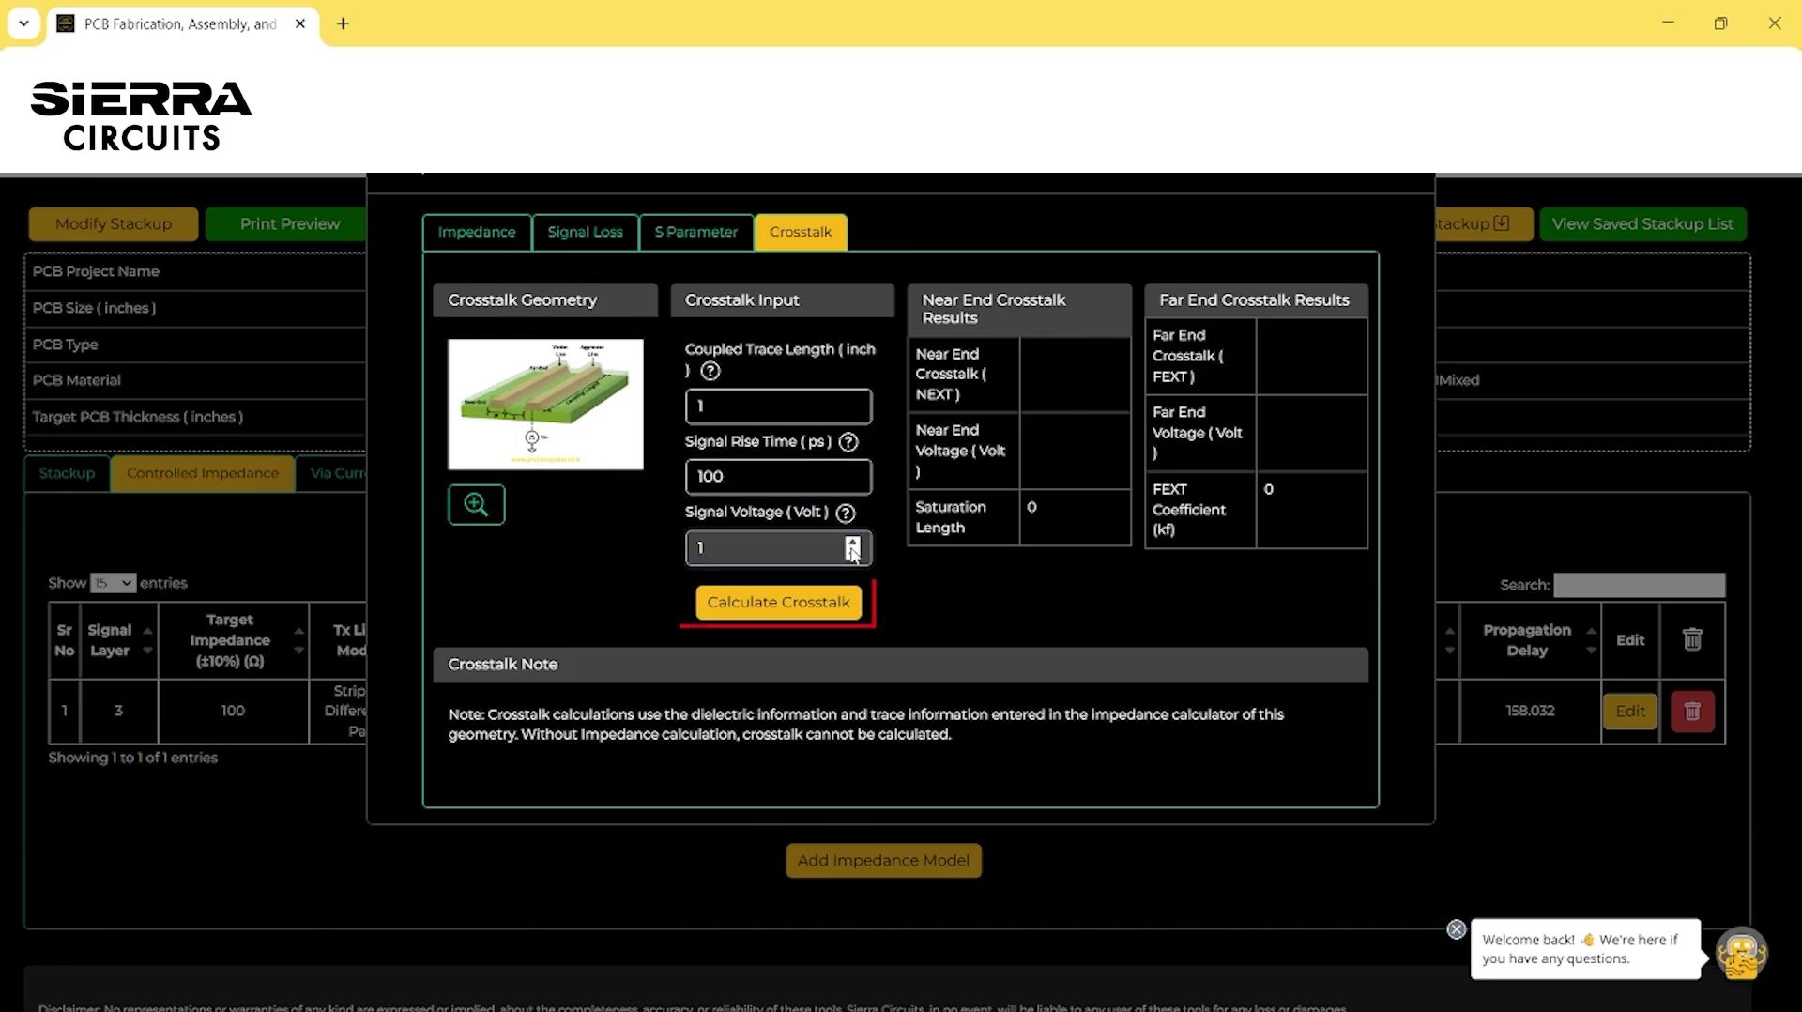
click(799, 609)
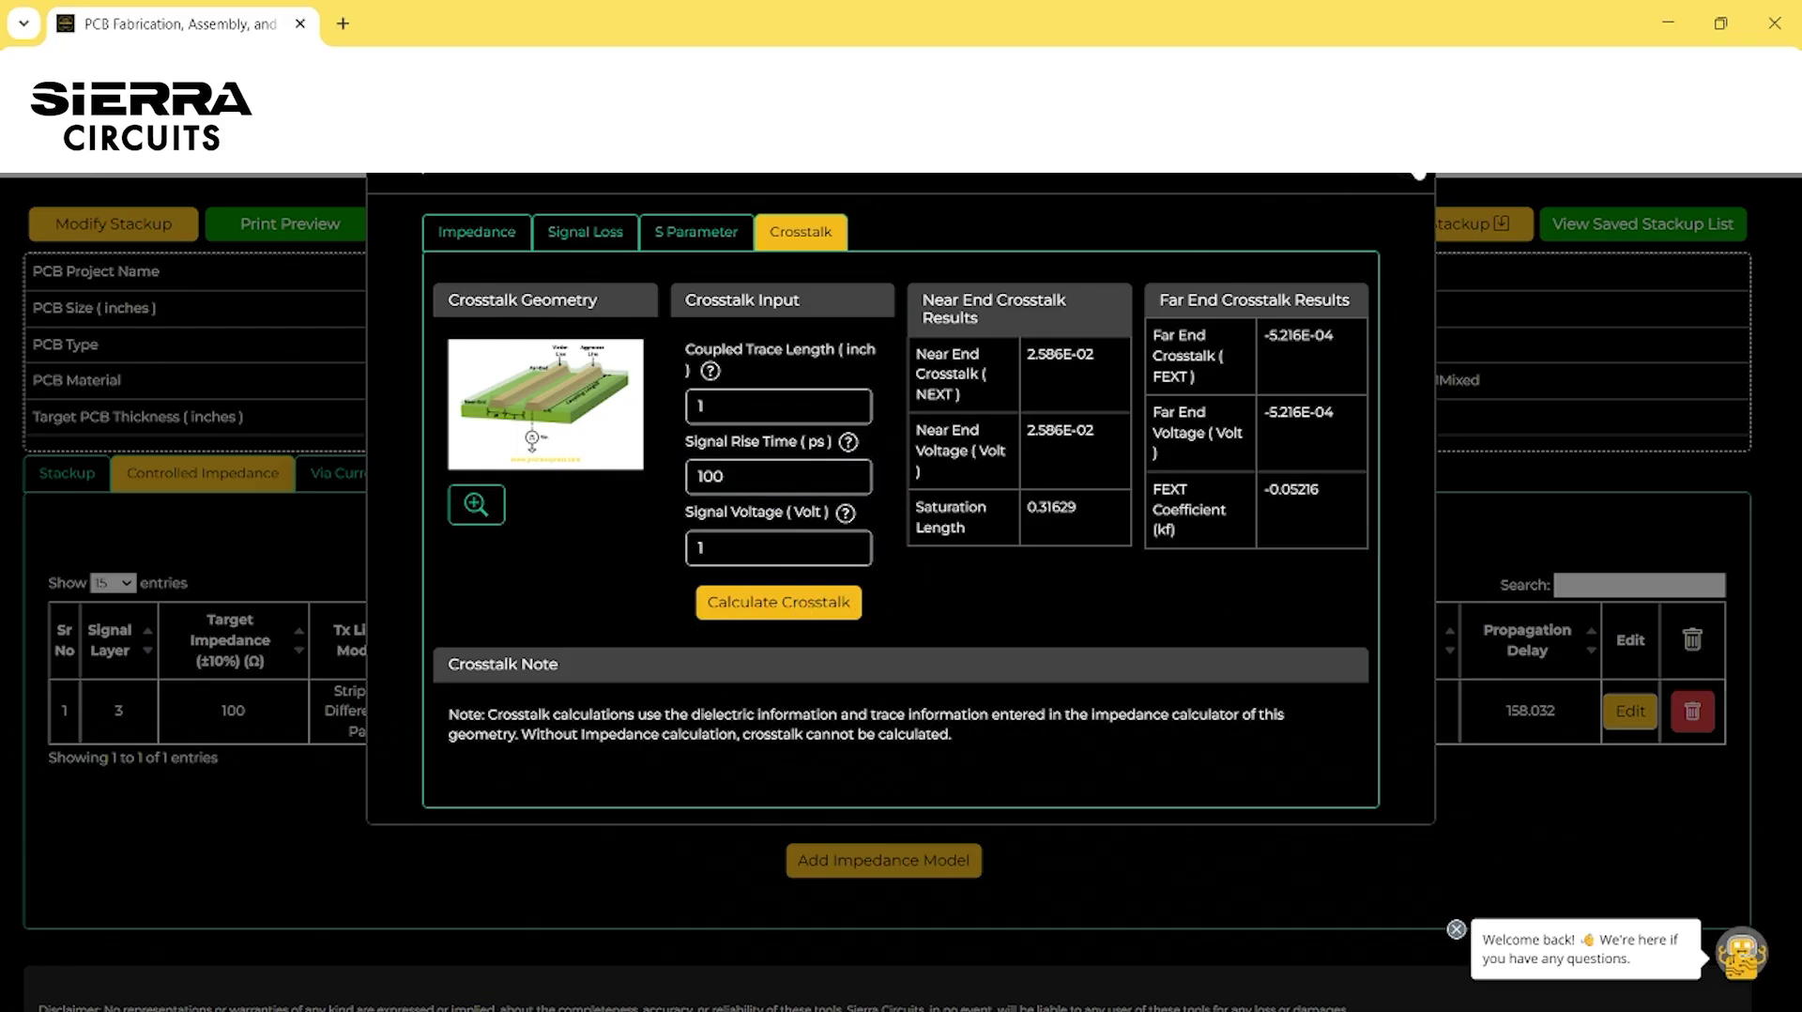
click(1419, 175)
Add a 1-8 Mechanical via with a 6 mil drill diameter and 16 mil pad diameter in the via current capacity calculator
click(413, 489)
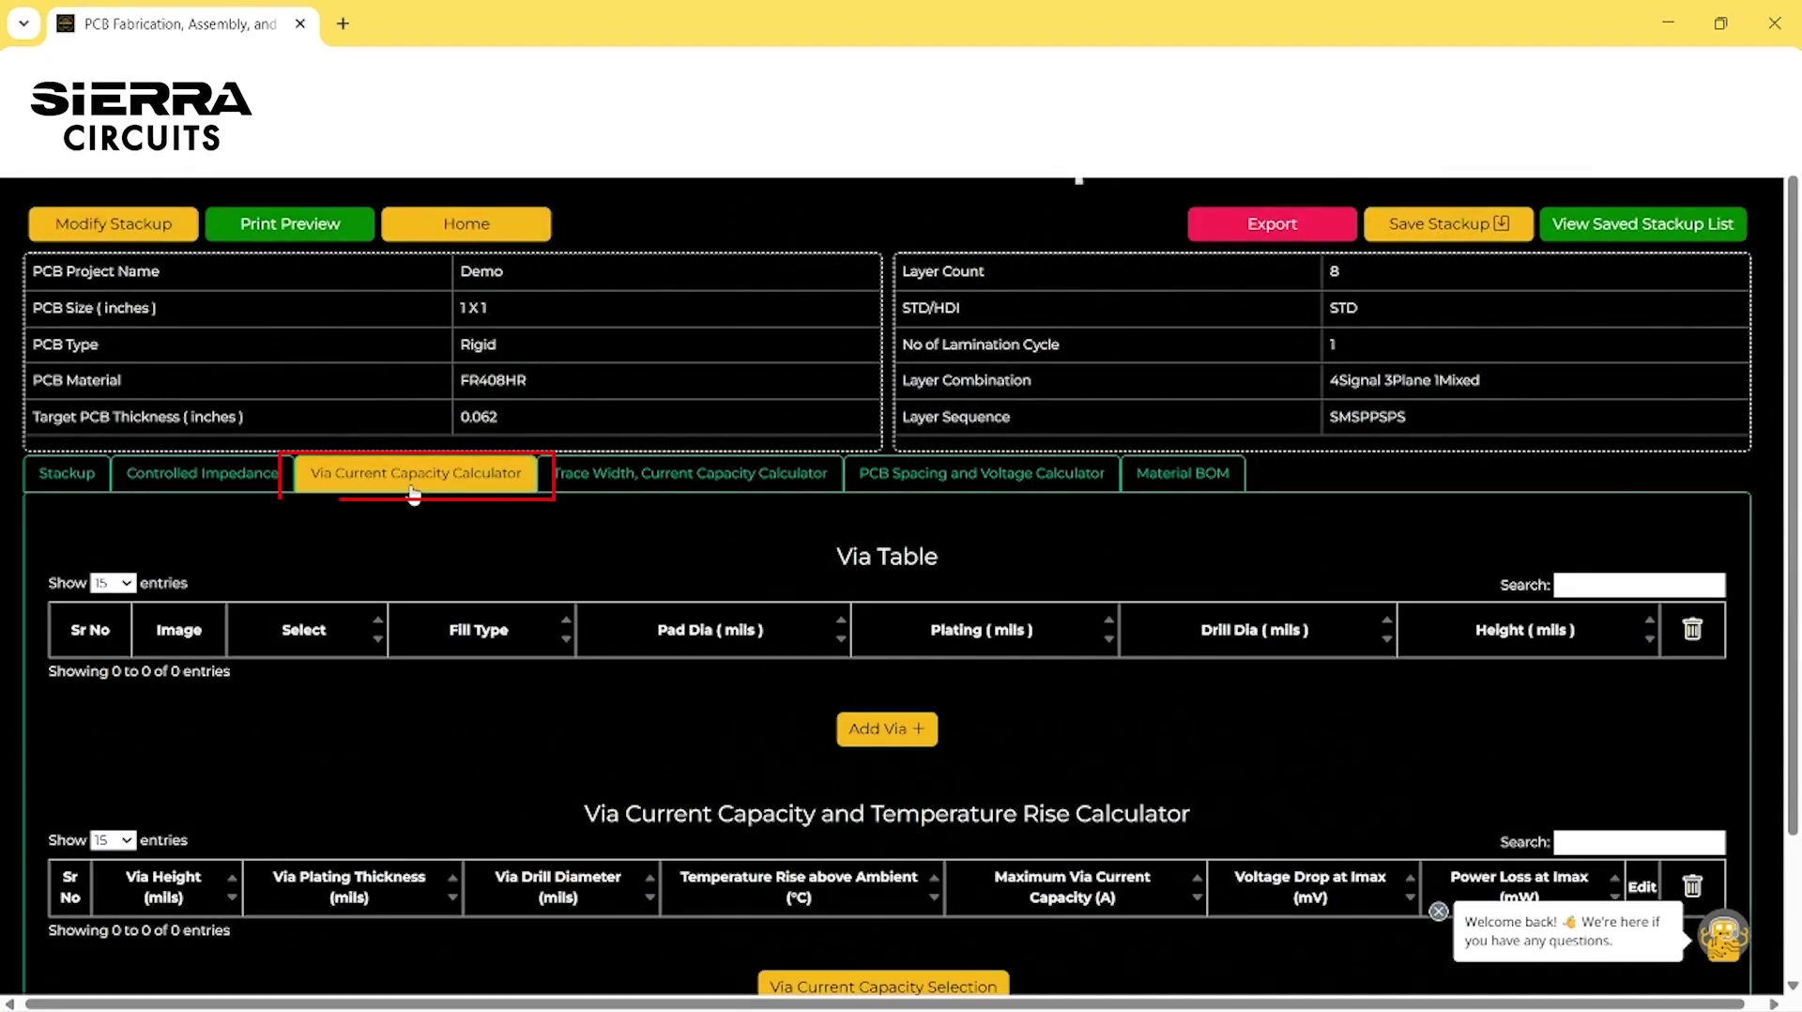
click(893, 730)
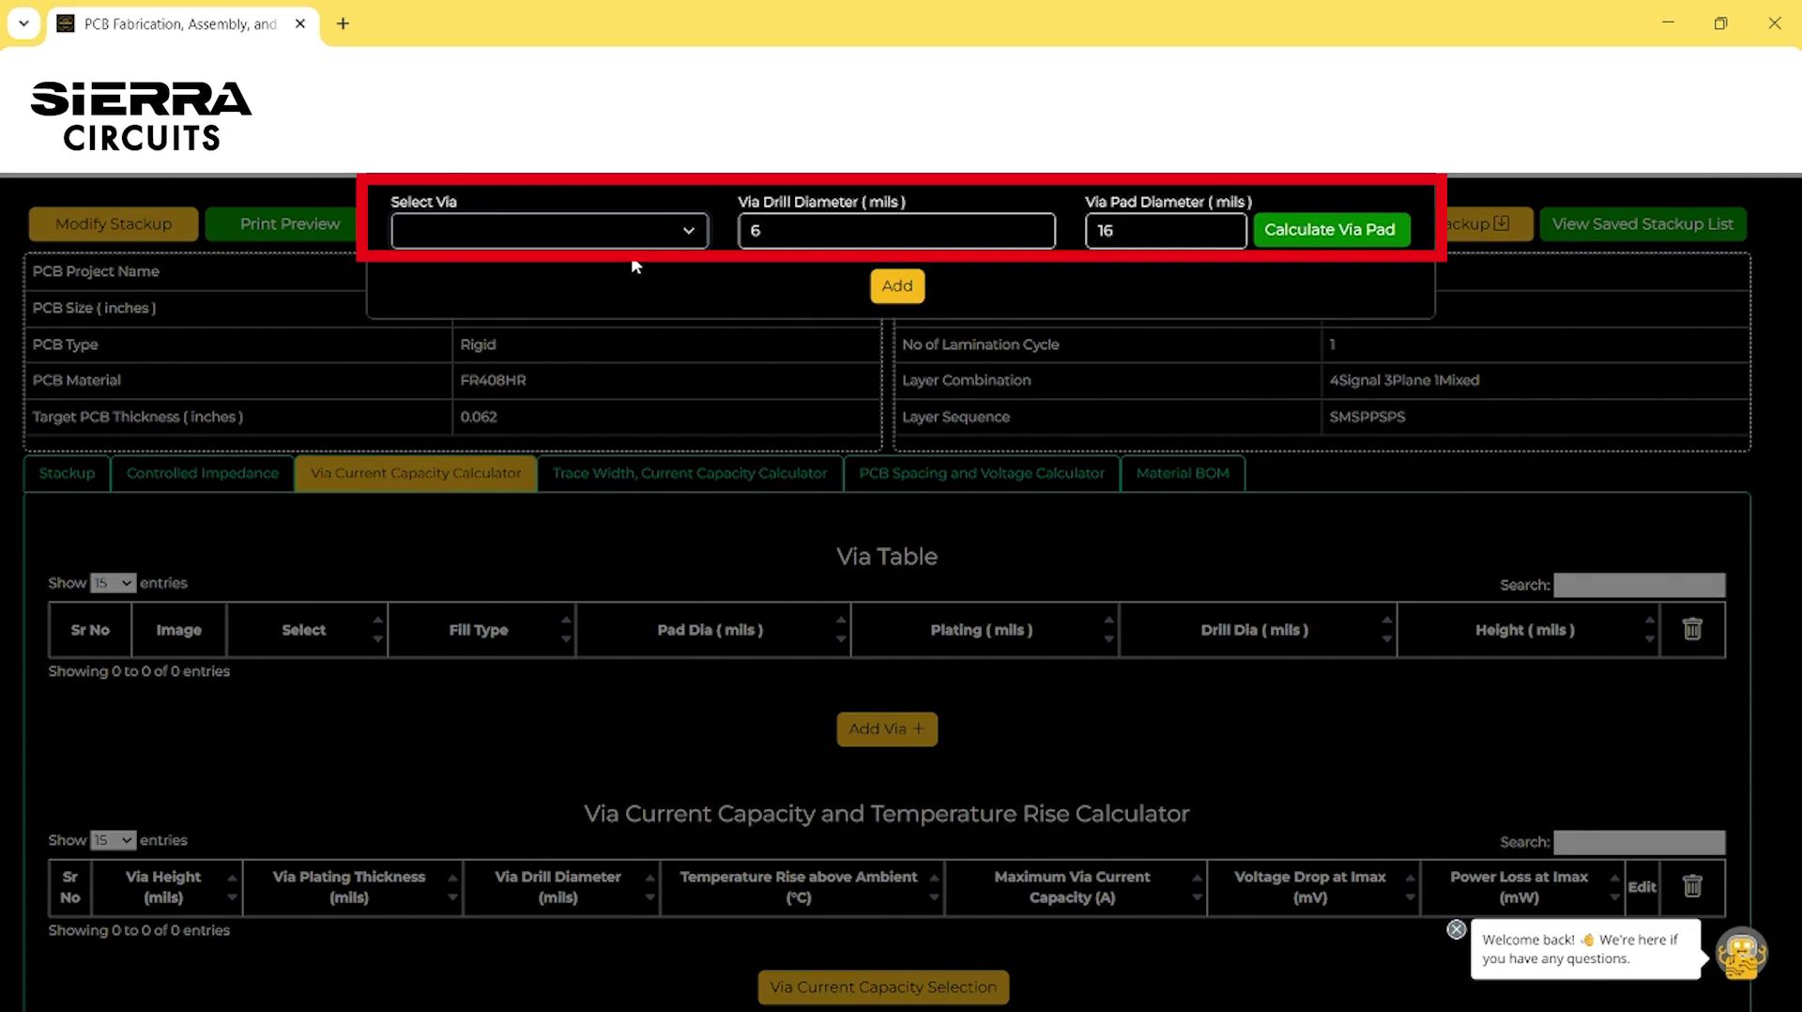
click(636, 266)
click(901, 285)
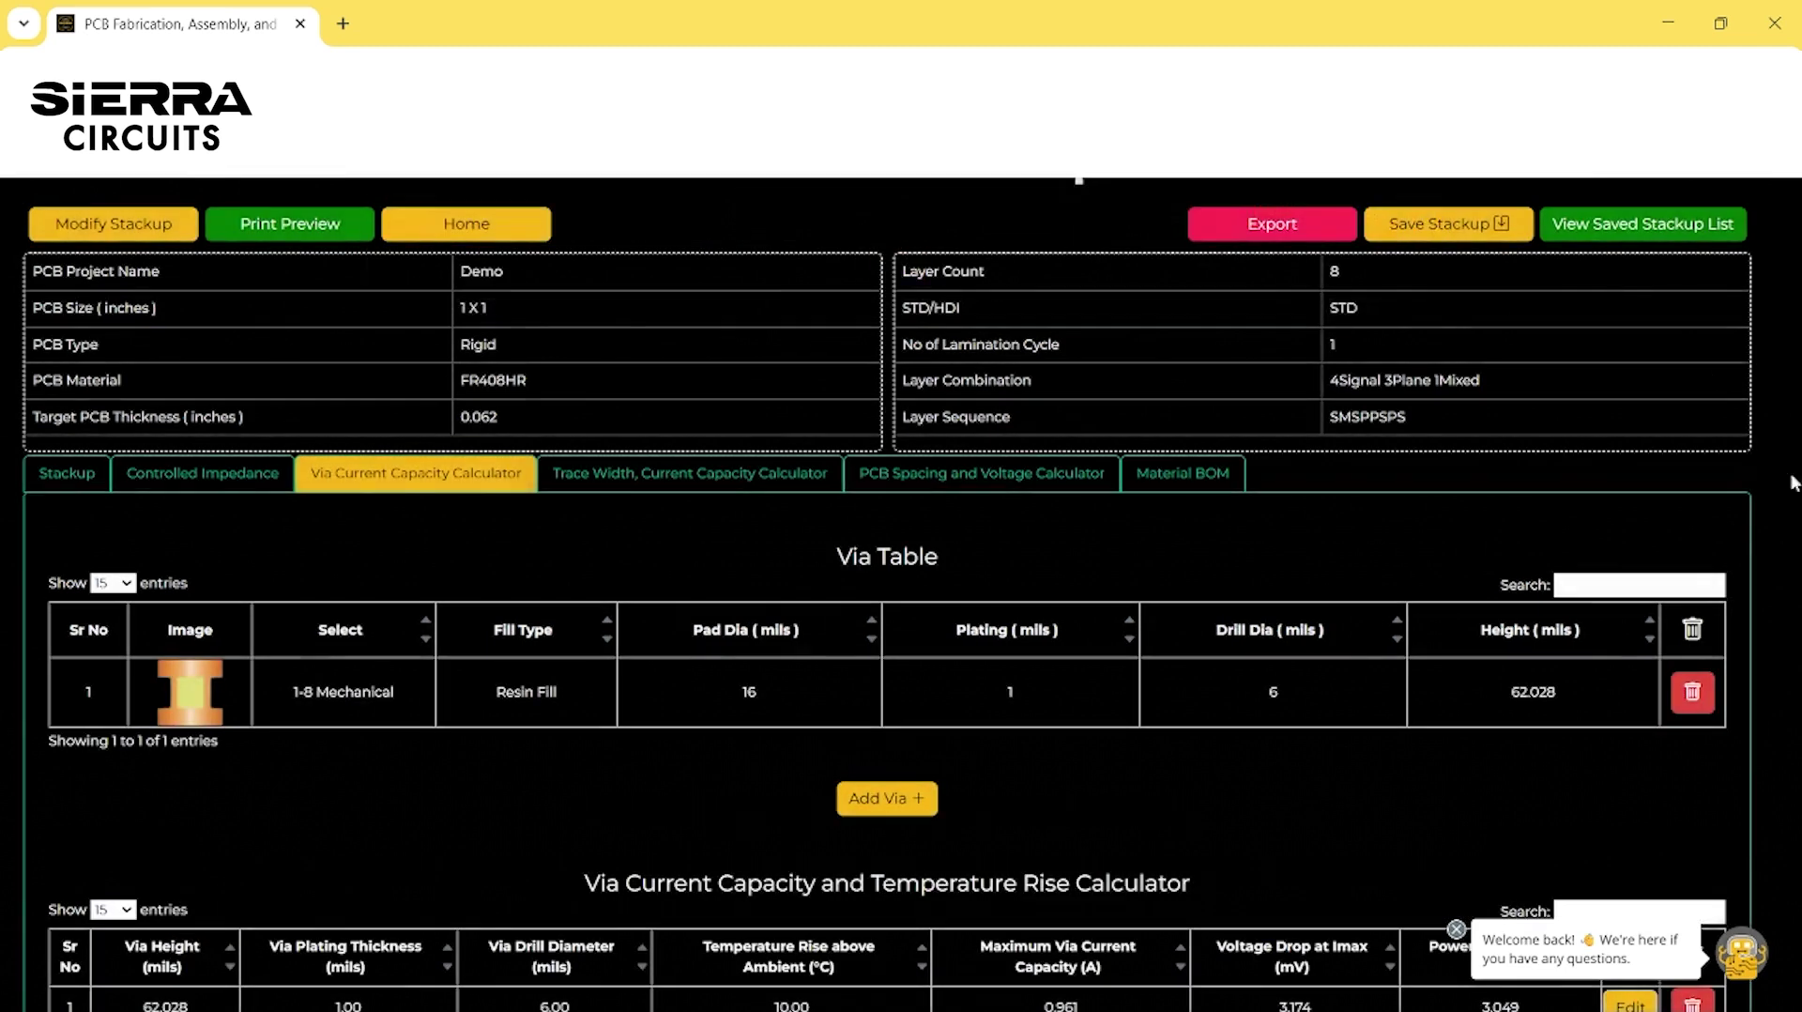
Examine the via's detailed current capacity and temperature rise parameters, leaving them unedited
scroll(901, 582, down, 3)
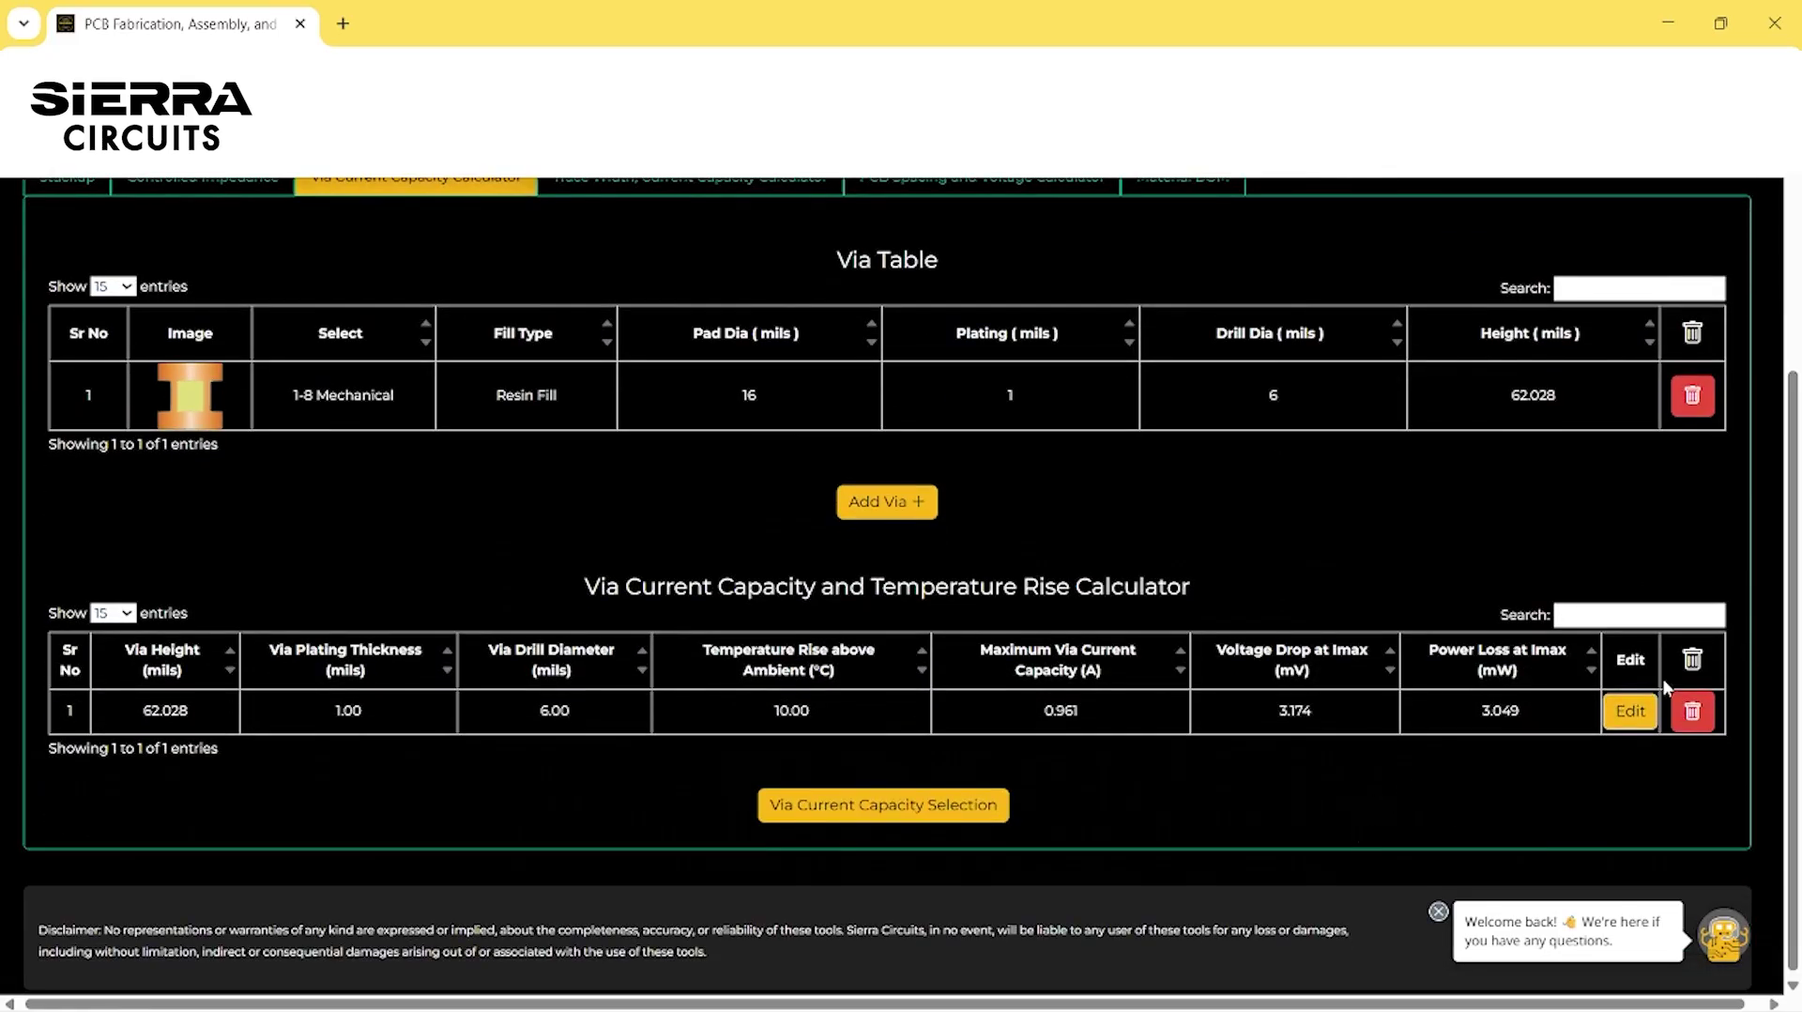
click(1635, 710)
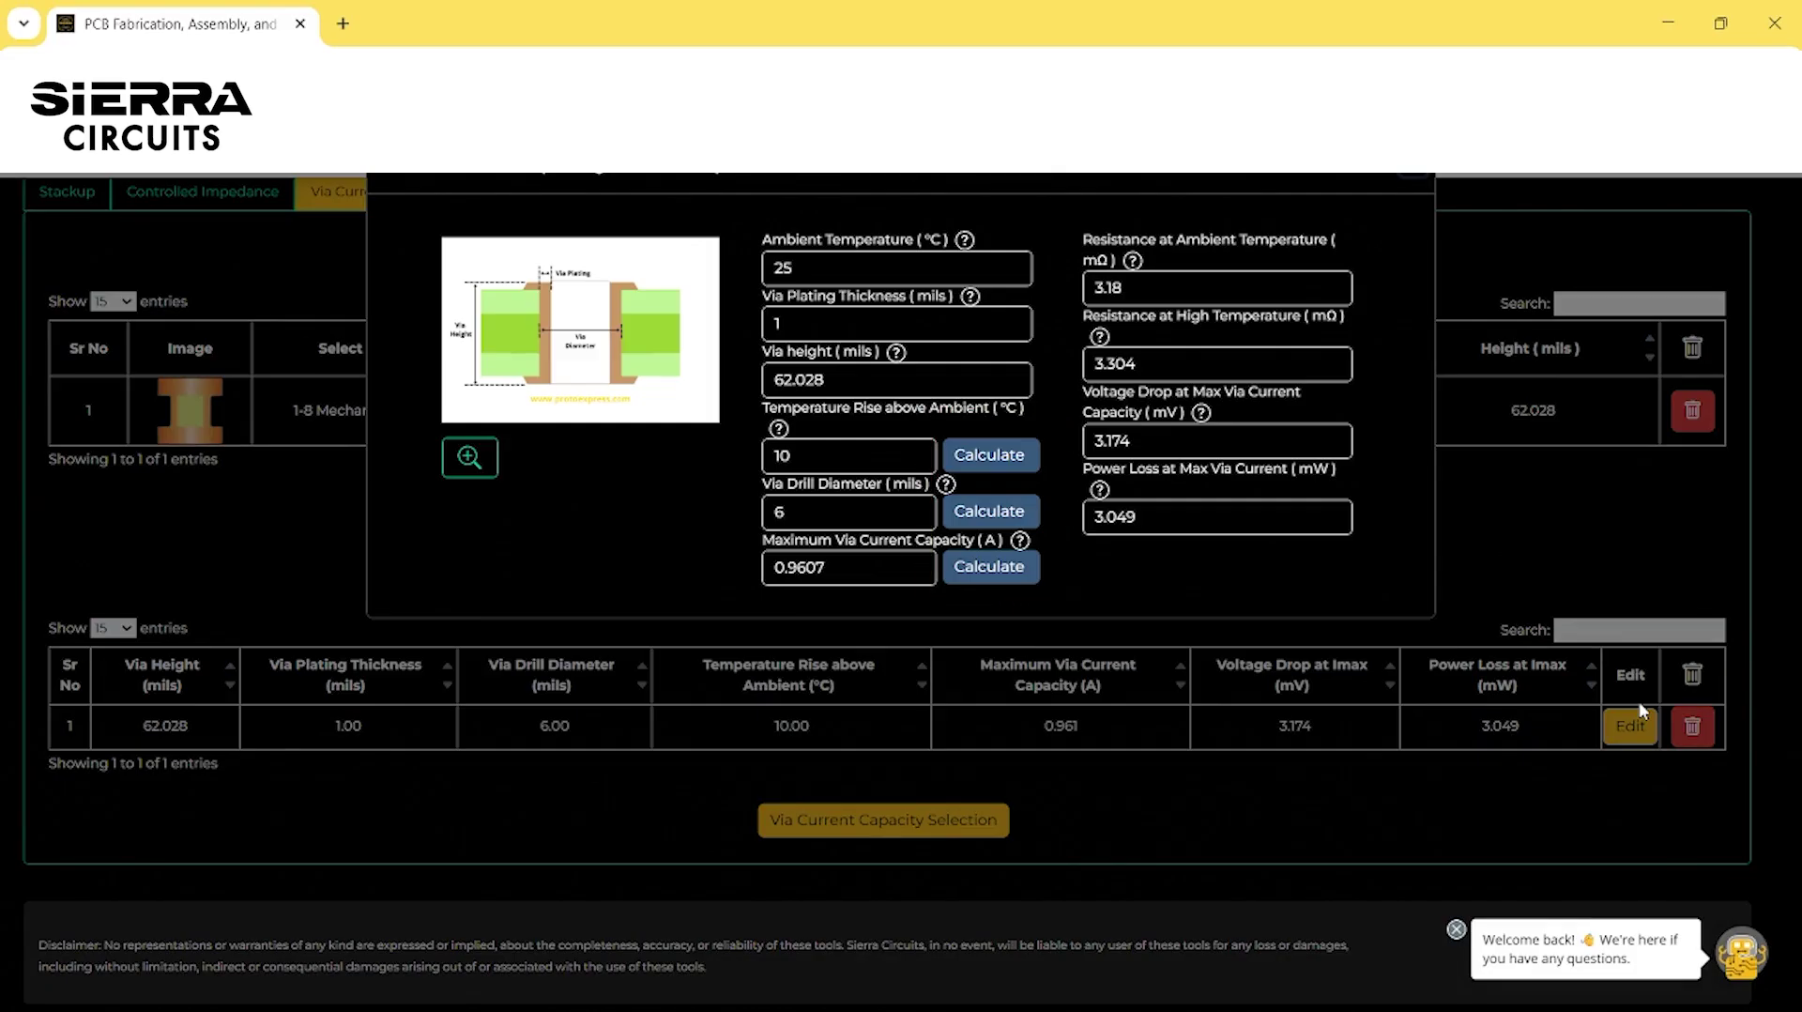
click(1414, 161)
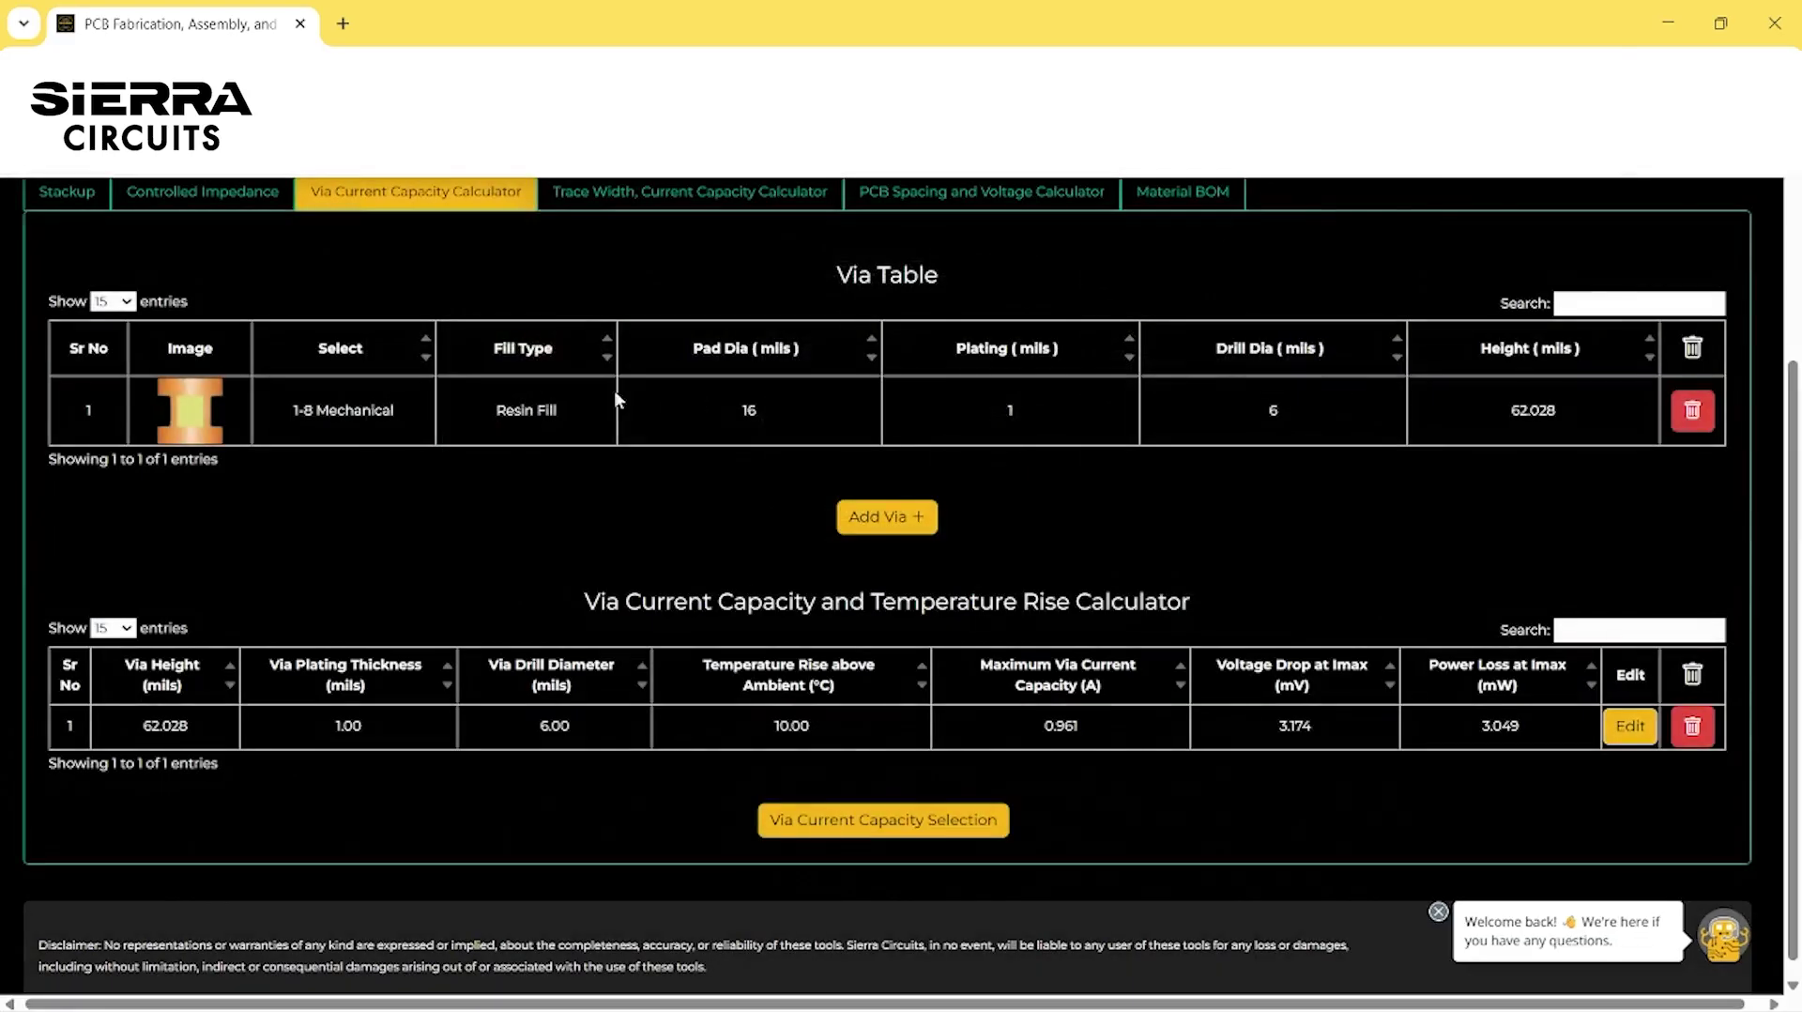
Calculate and add a Conductor Width entry for layer 3 at 2 A maximum current in the trace width calculator
click(771, 197)
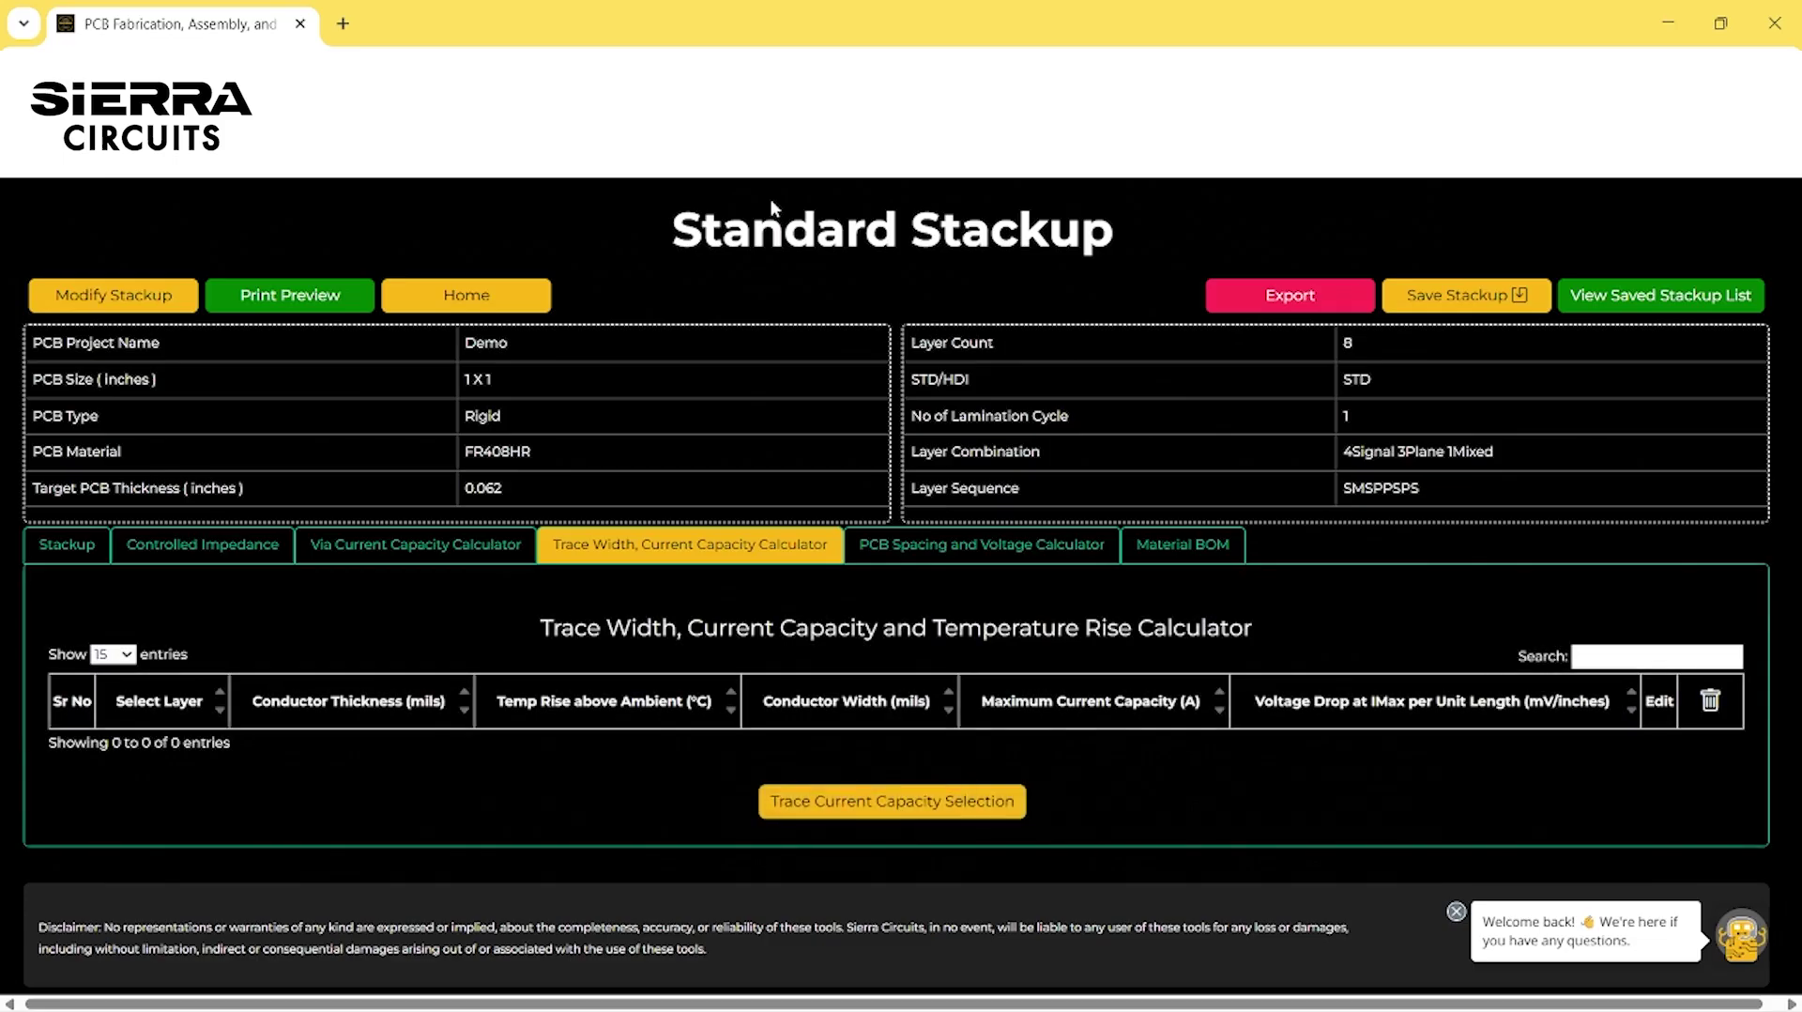
click(948, 807)
click(920, 310)
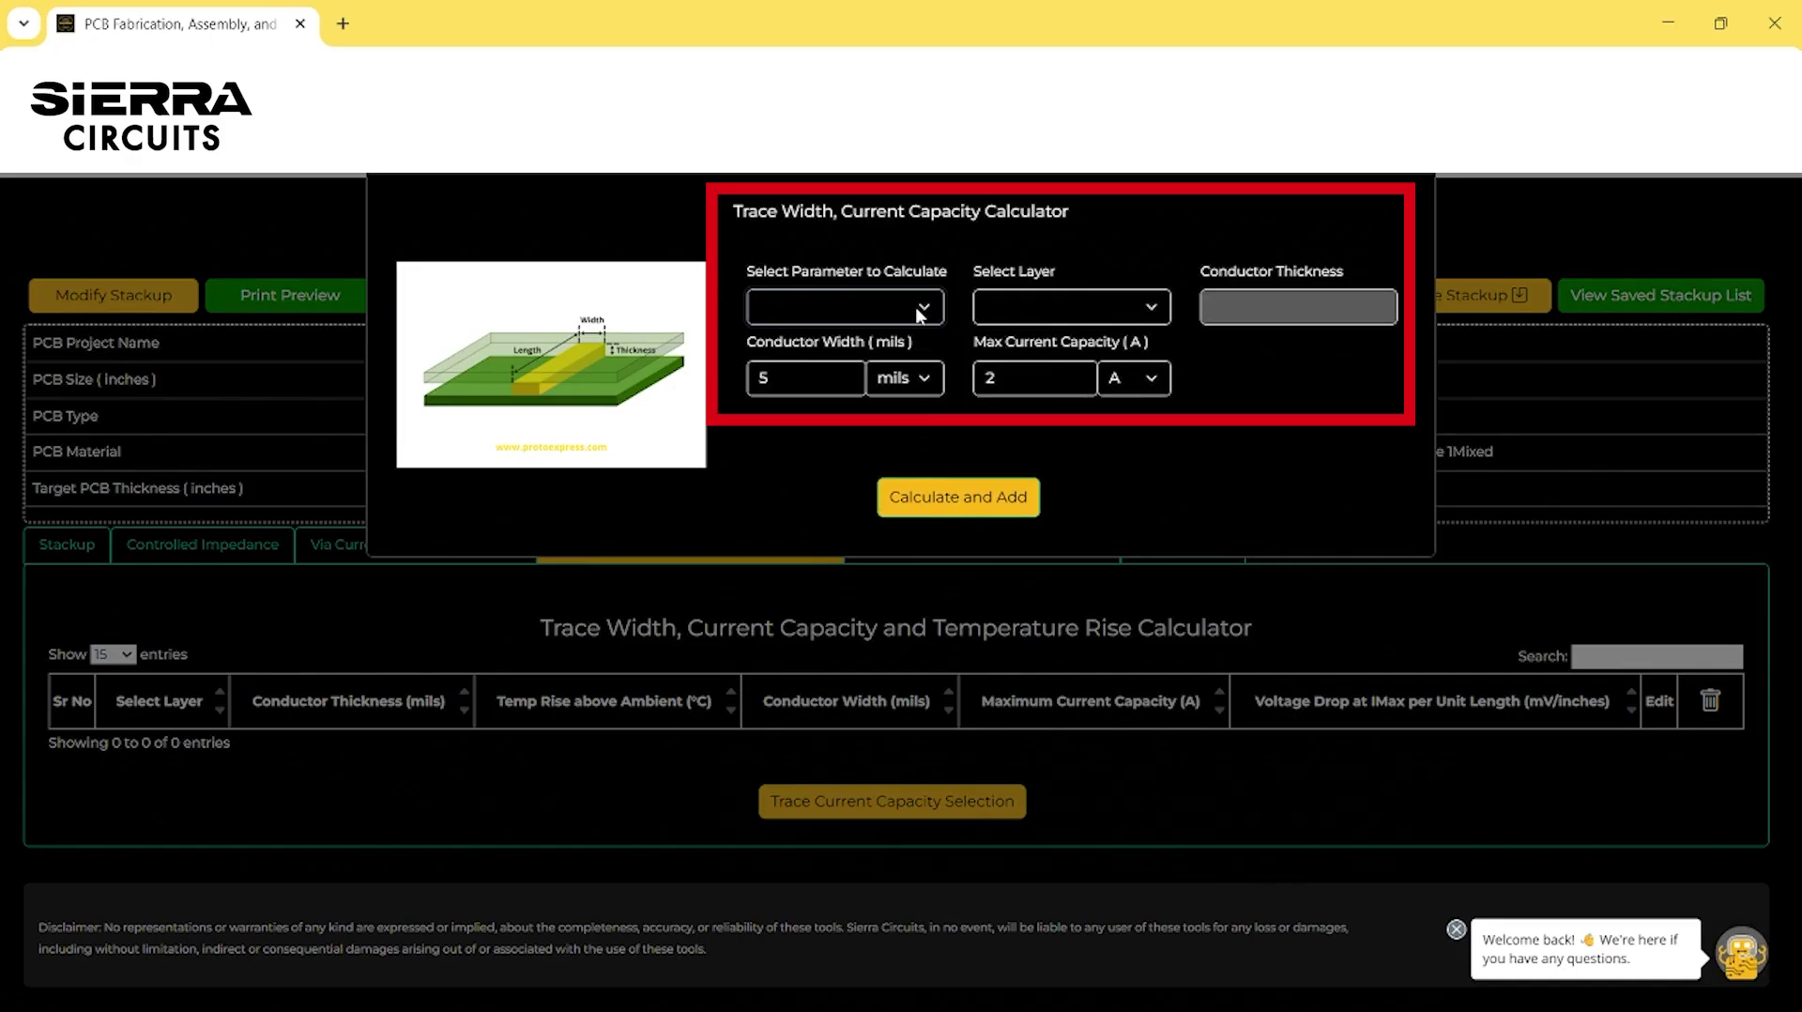
click(909, 344)
click(1072, 383)
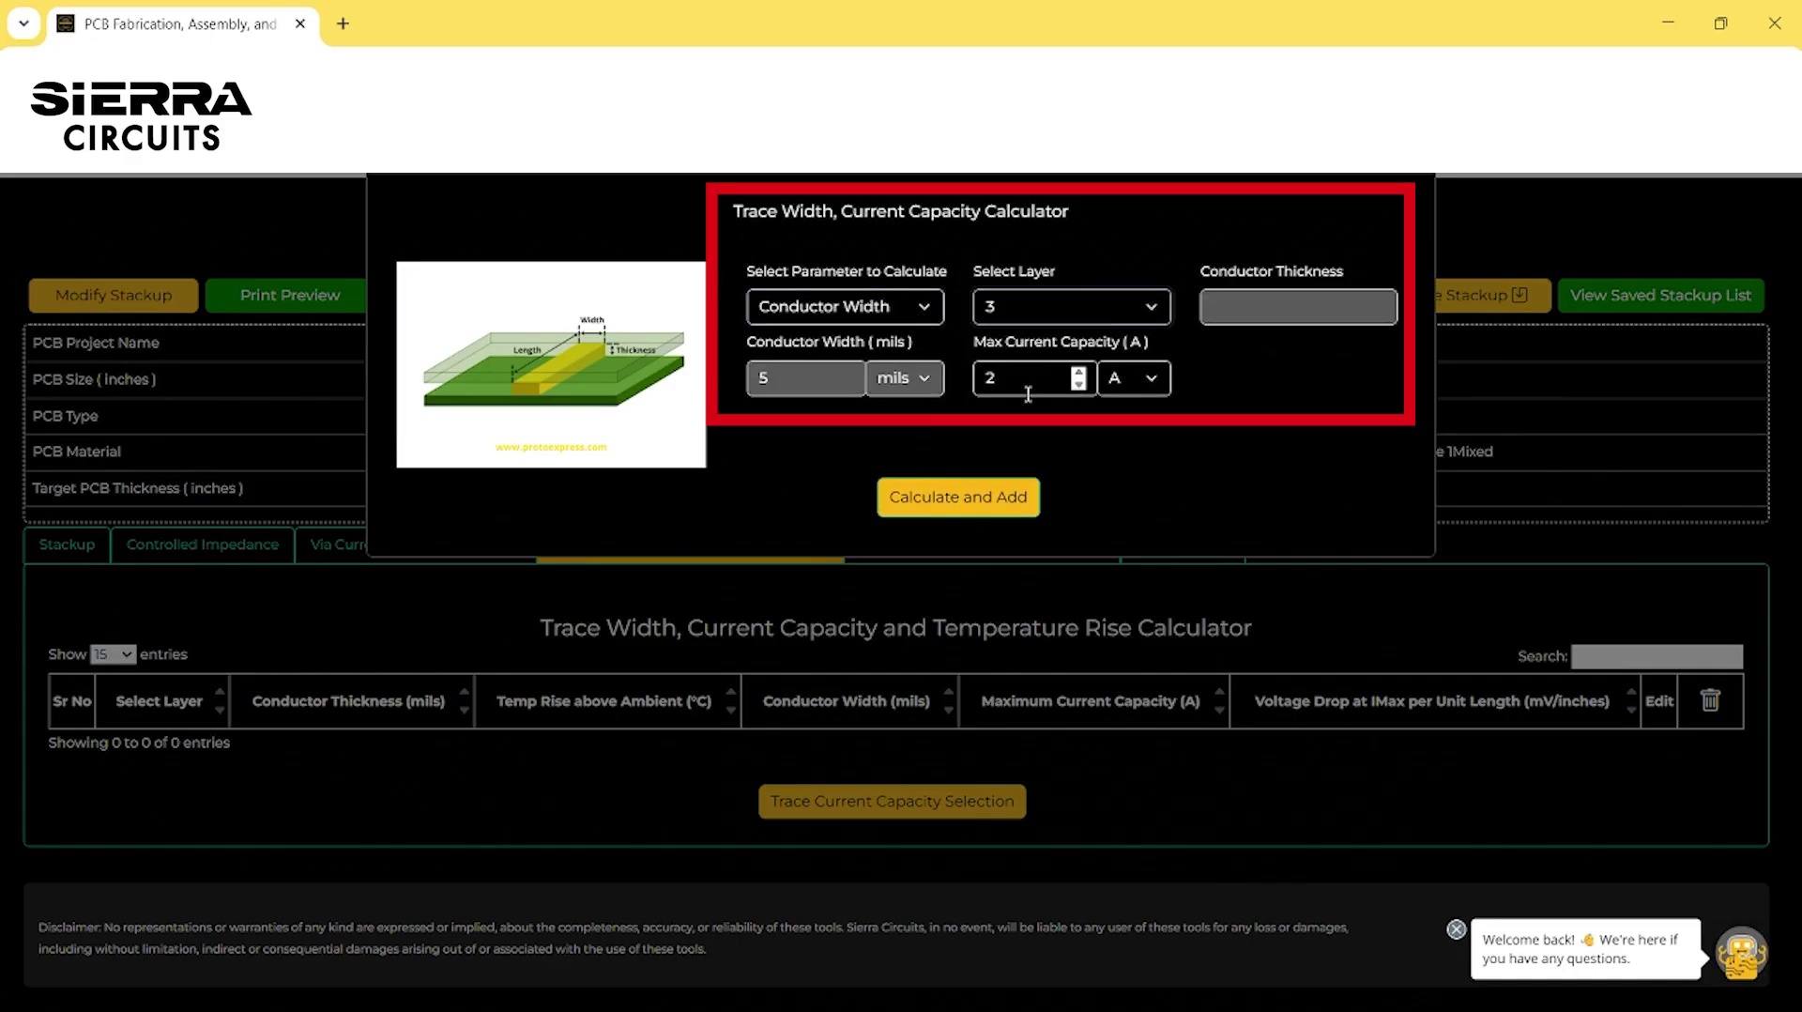
click(979, 498)
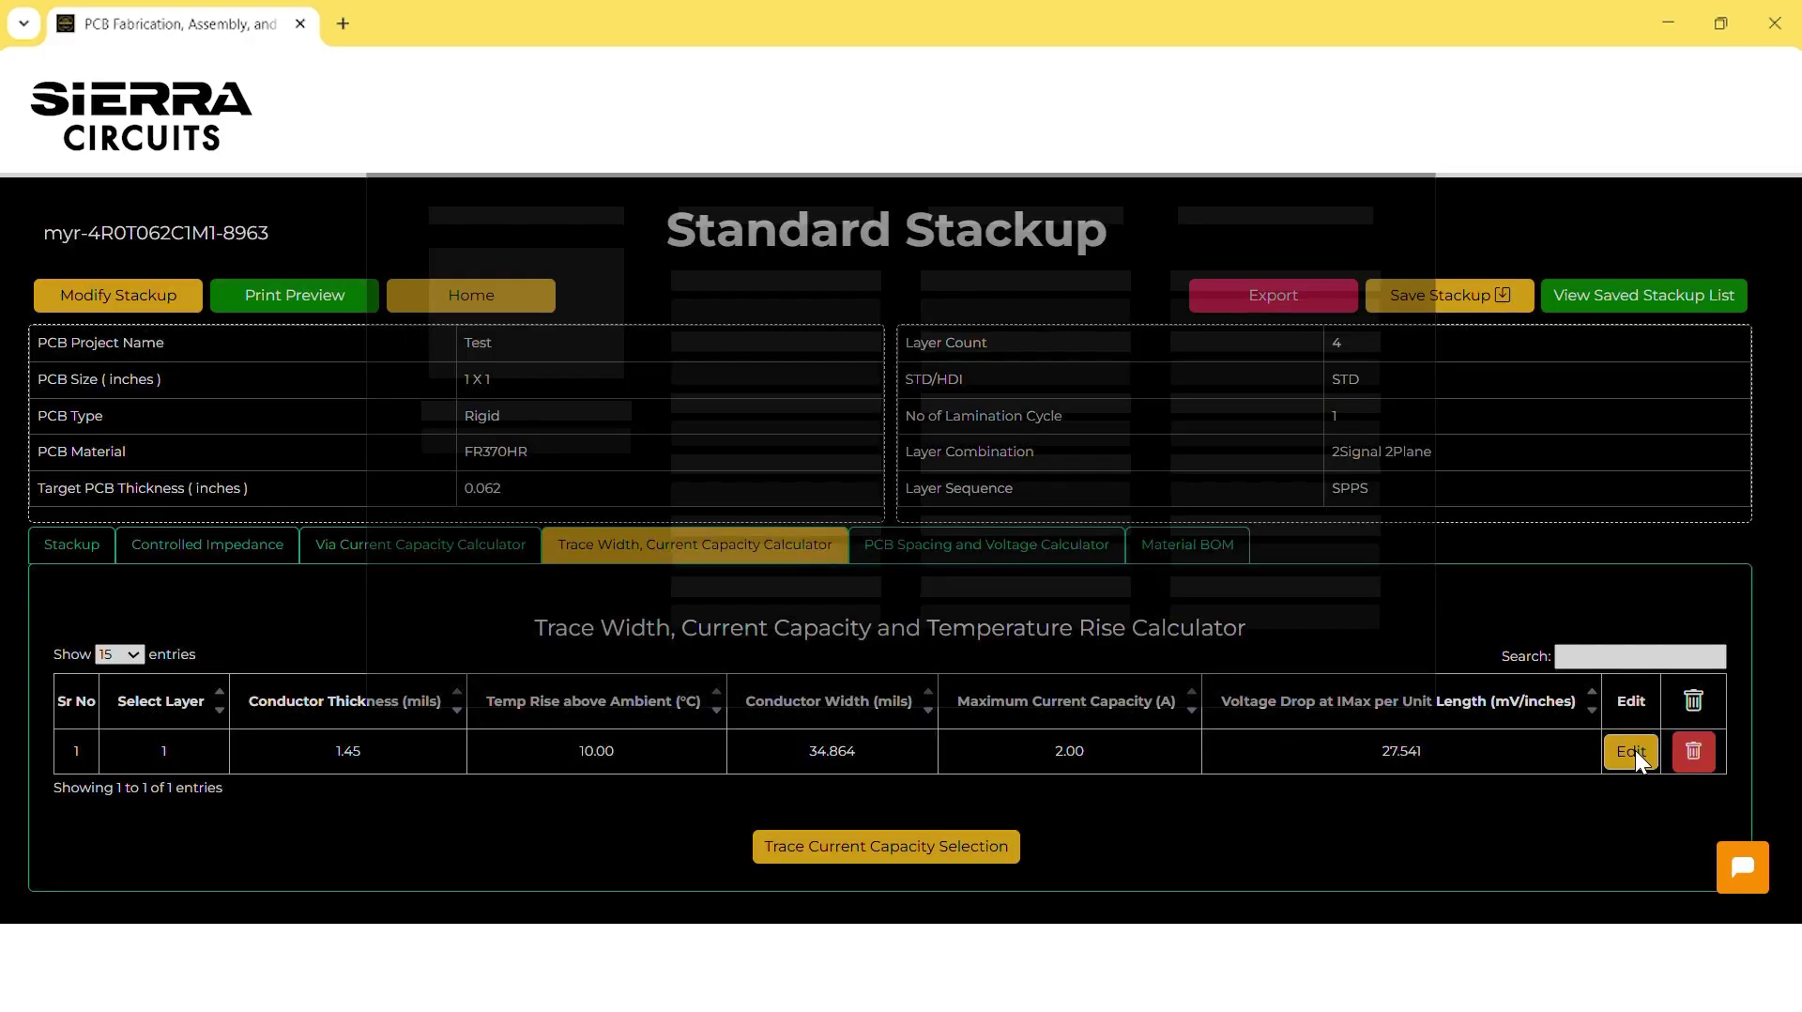
Edit the layer 1 trace entry, setting its maximum current capacity to 3 A and recalculating the conductor width
click(1633, 750)
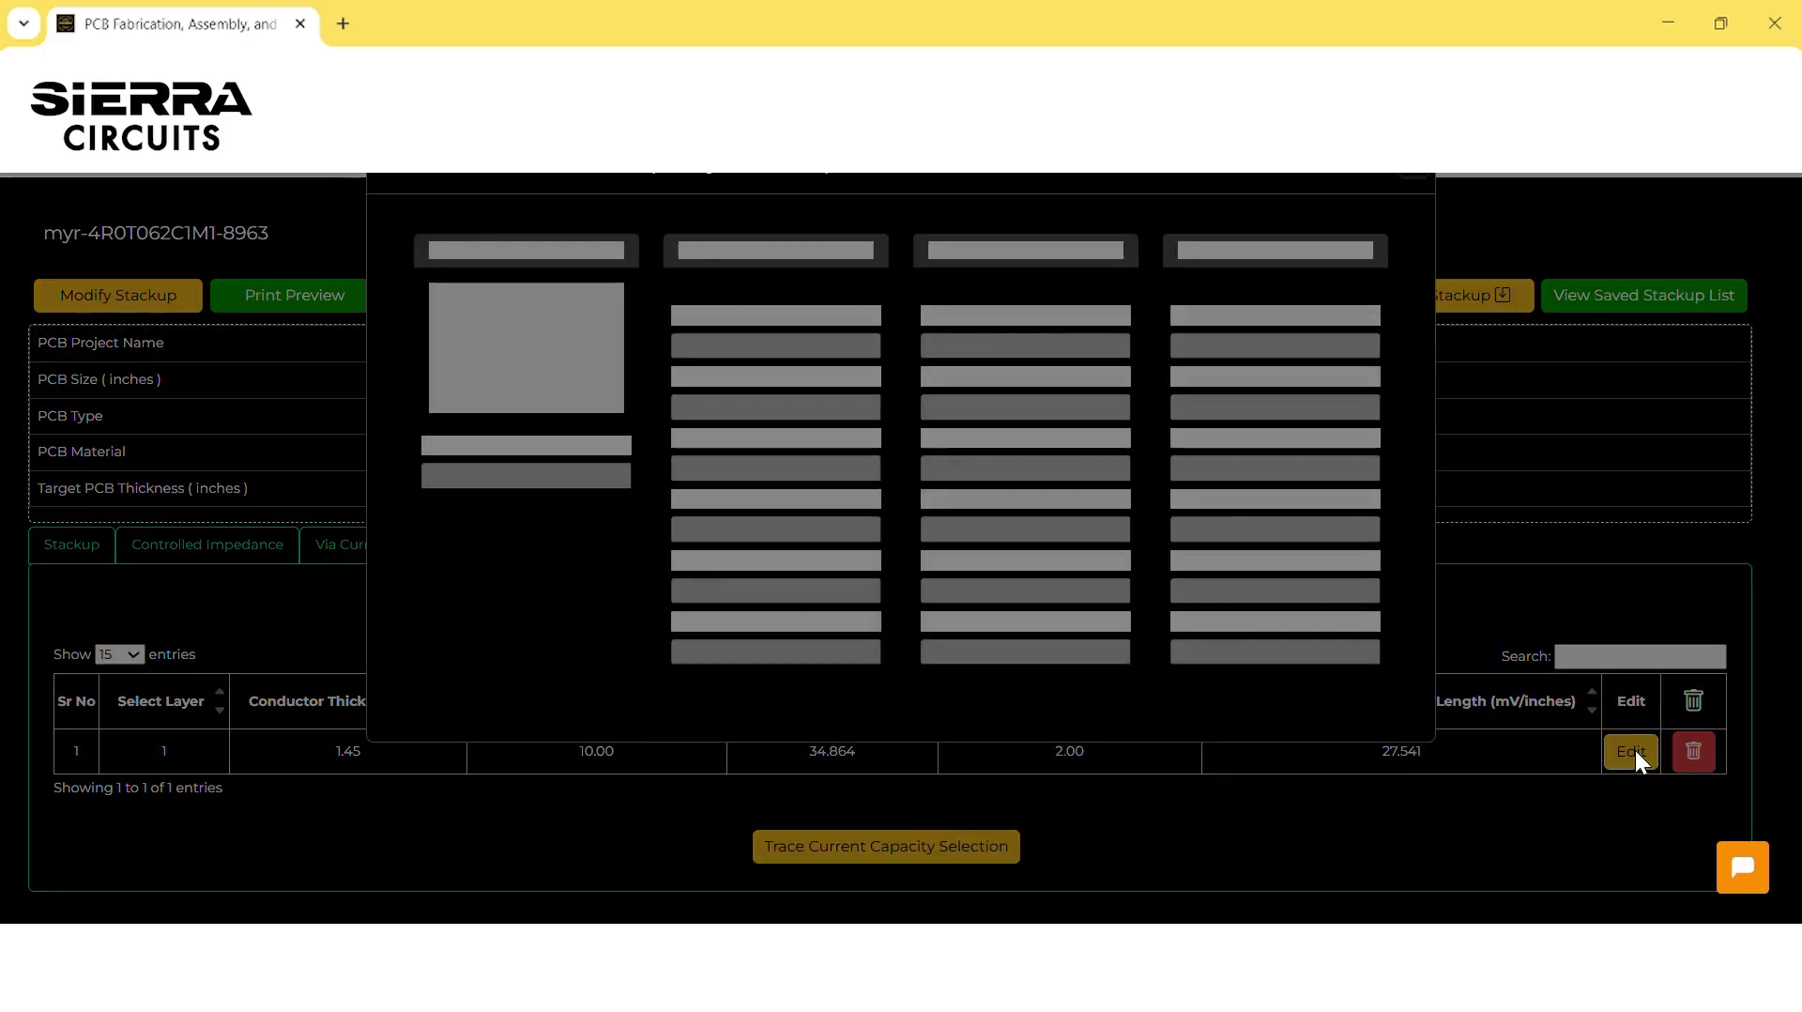
click(918, 487)
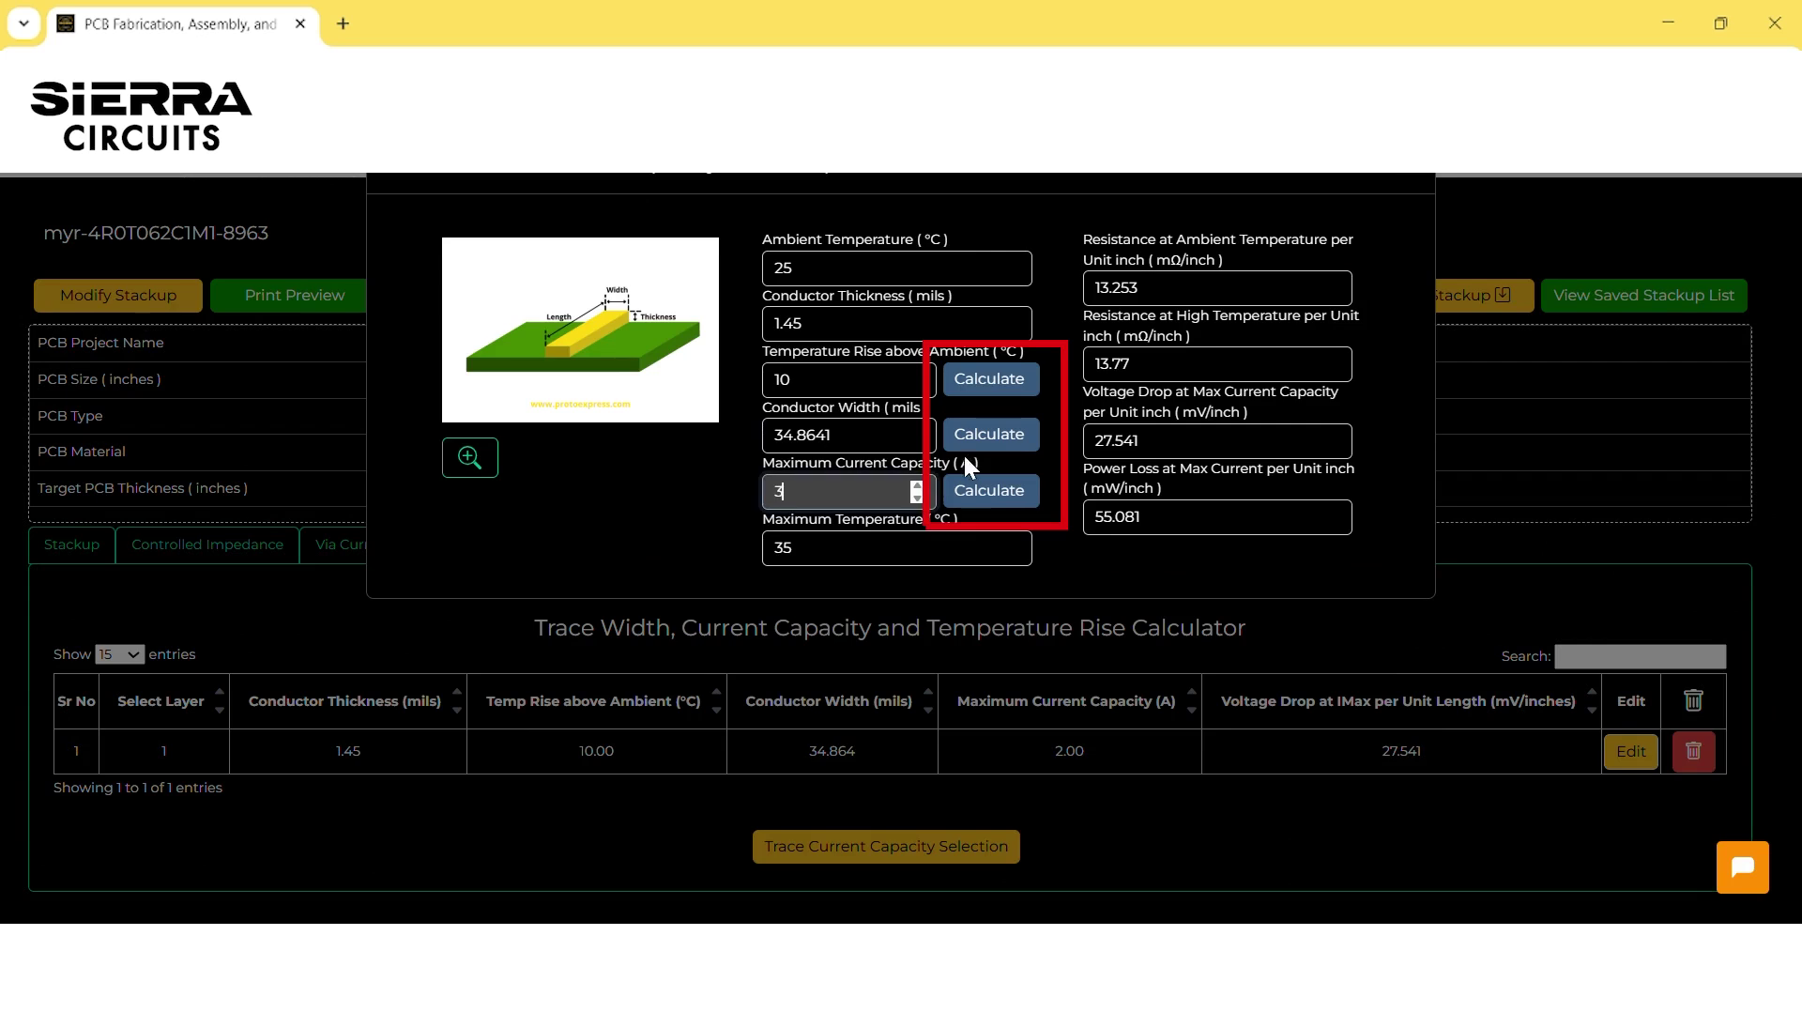
click(1015, 427)
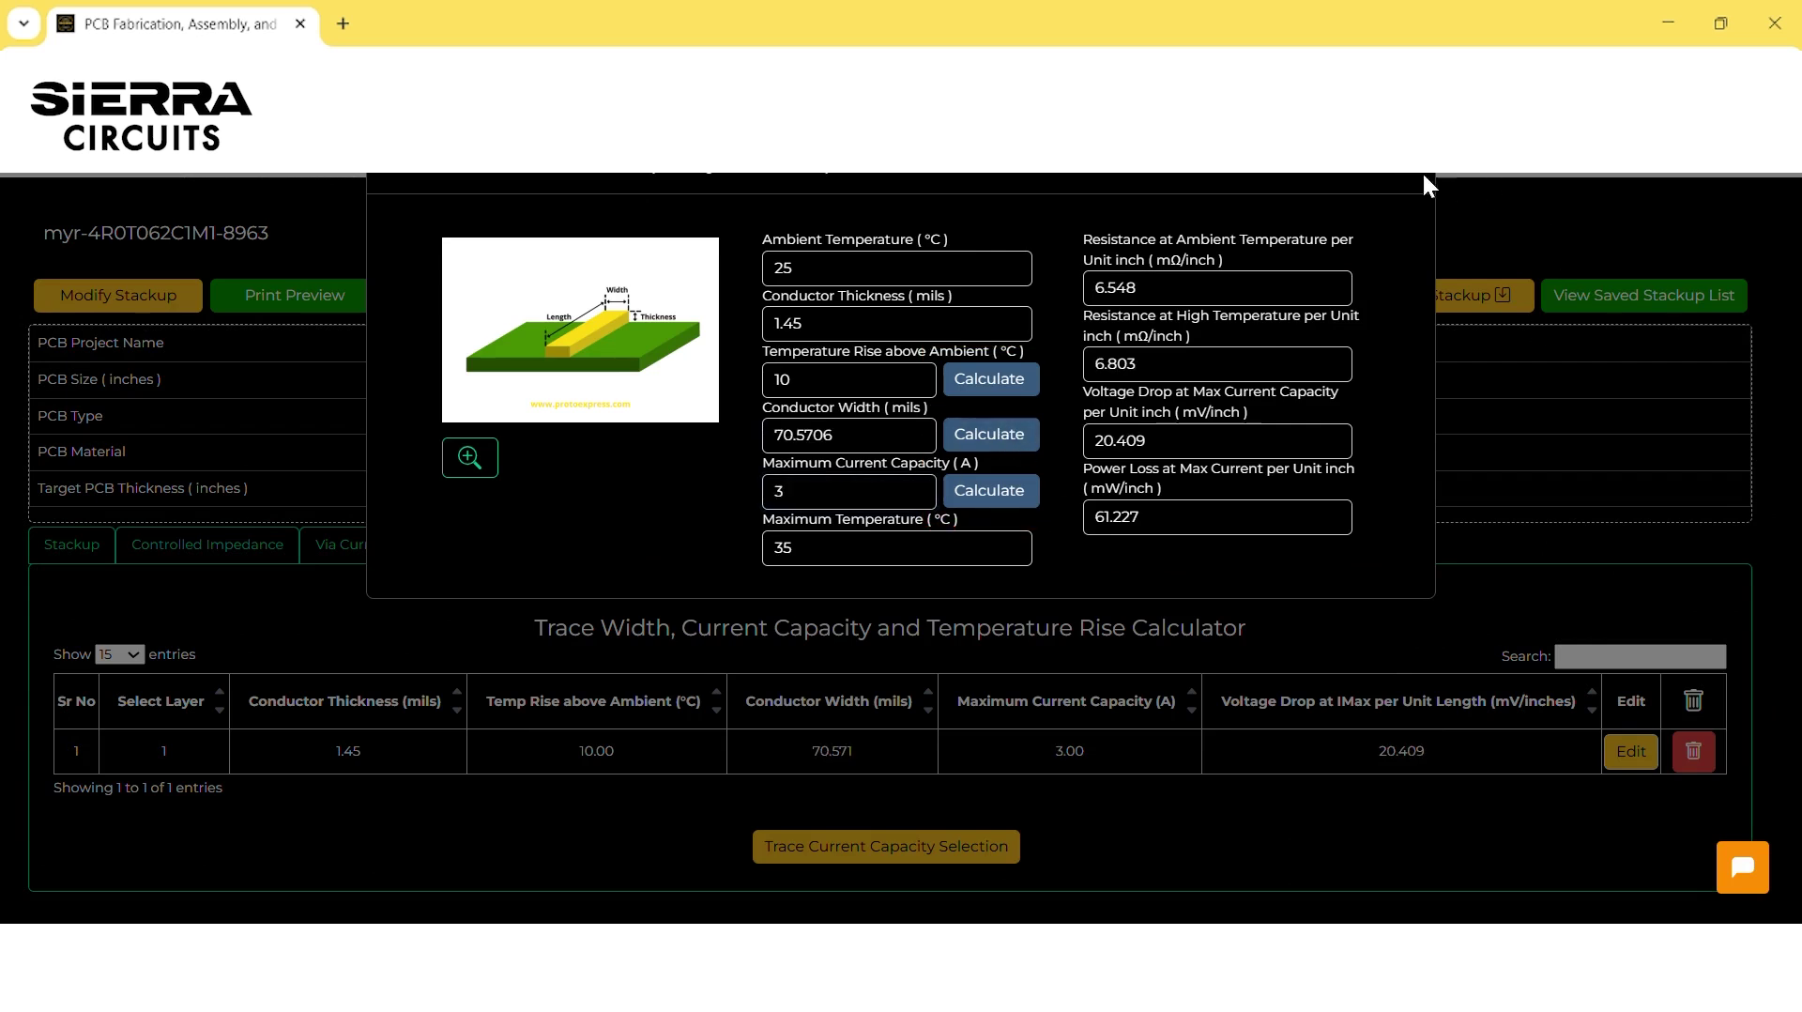
Calculate and add a required minimum spacing entry for layer 4 at 100 volts in the PCB conductor spacing and voltage calculator
click(1419, 181)
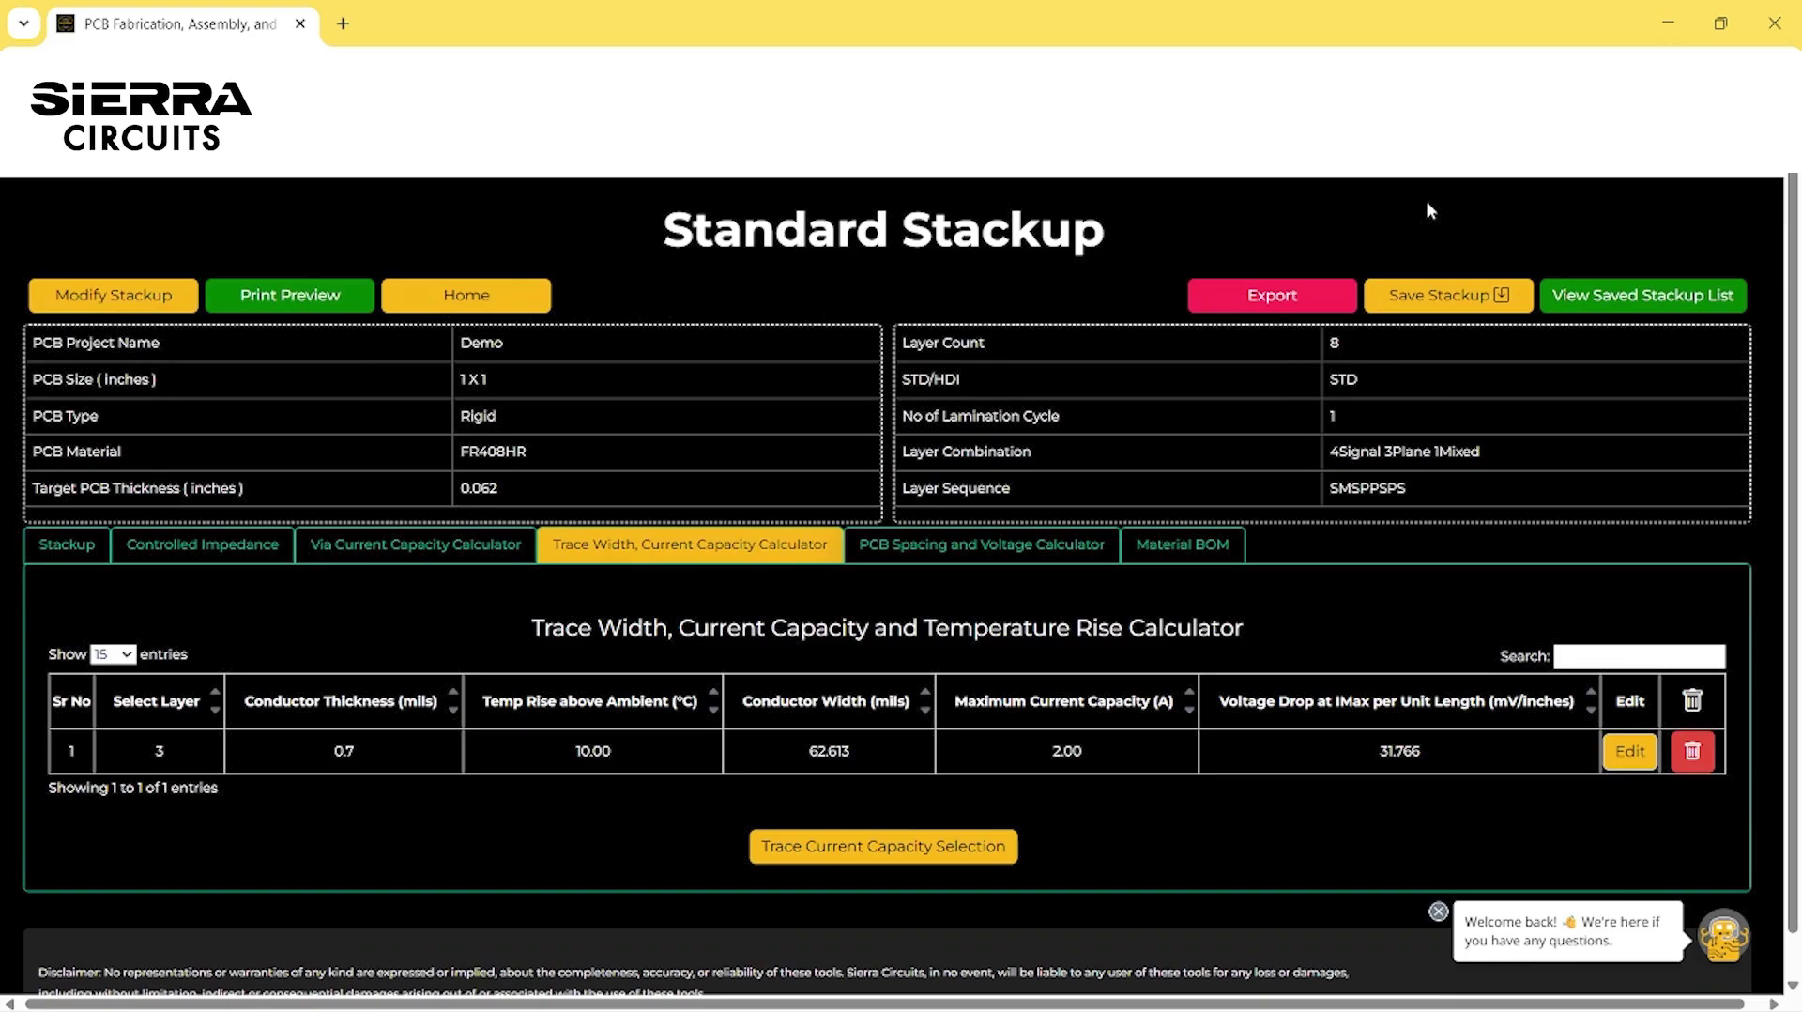
click(893, 556)
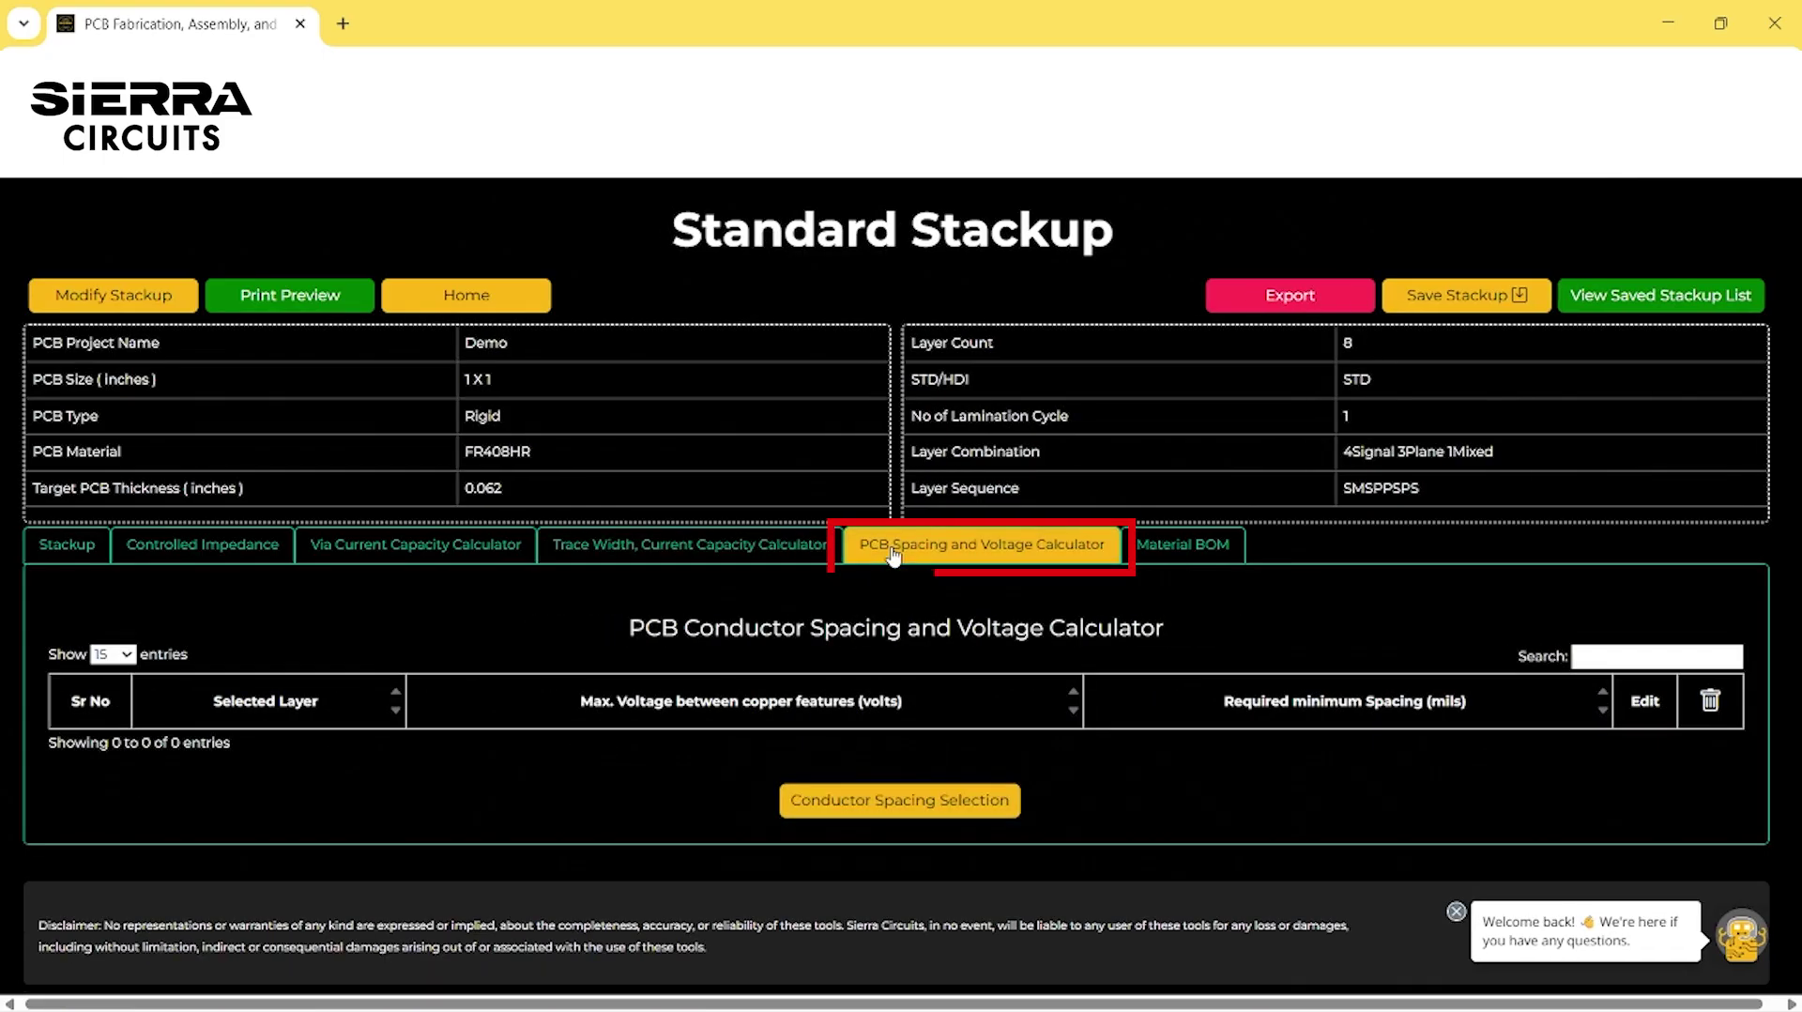
click(944, 807)
click(1026, 307)
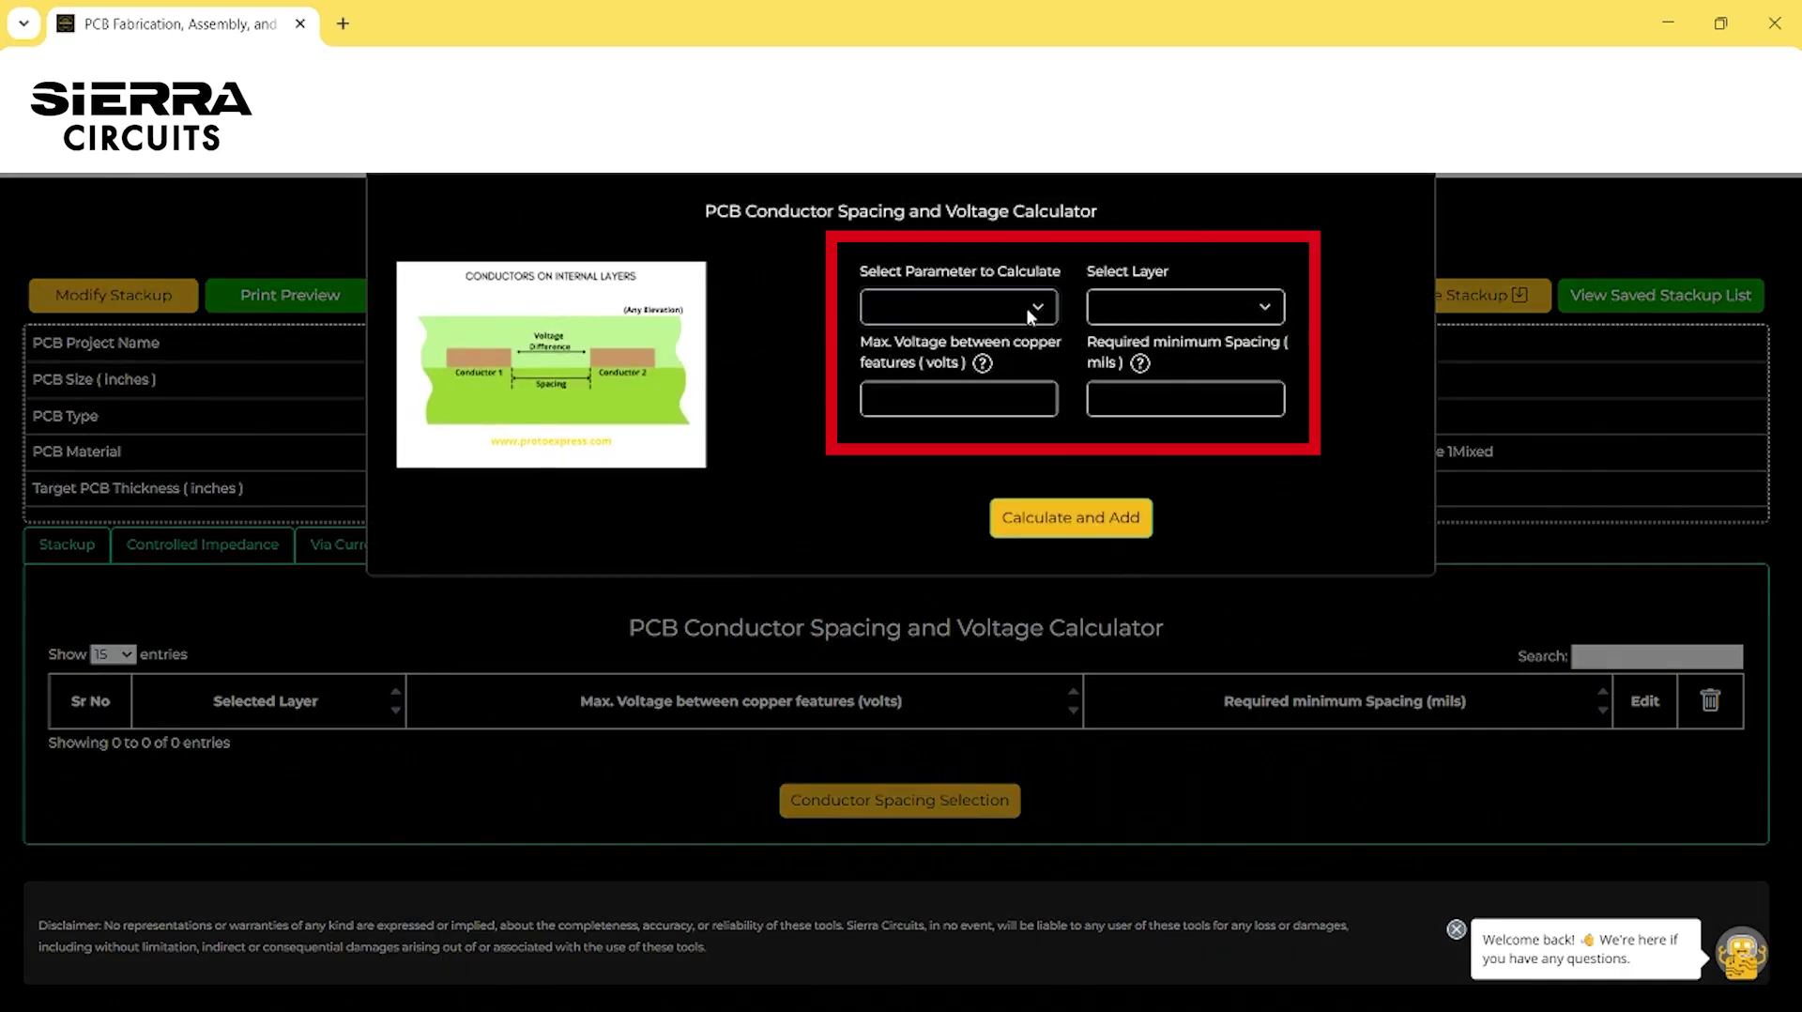
click(1042, 364)
click(921, 395)
text(100)
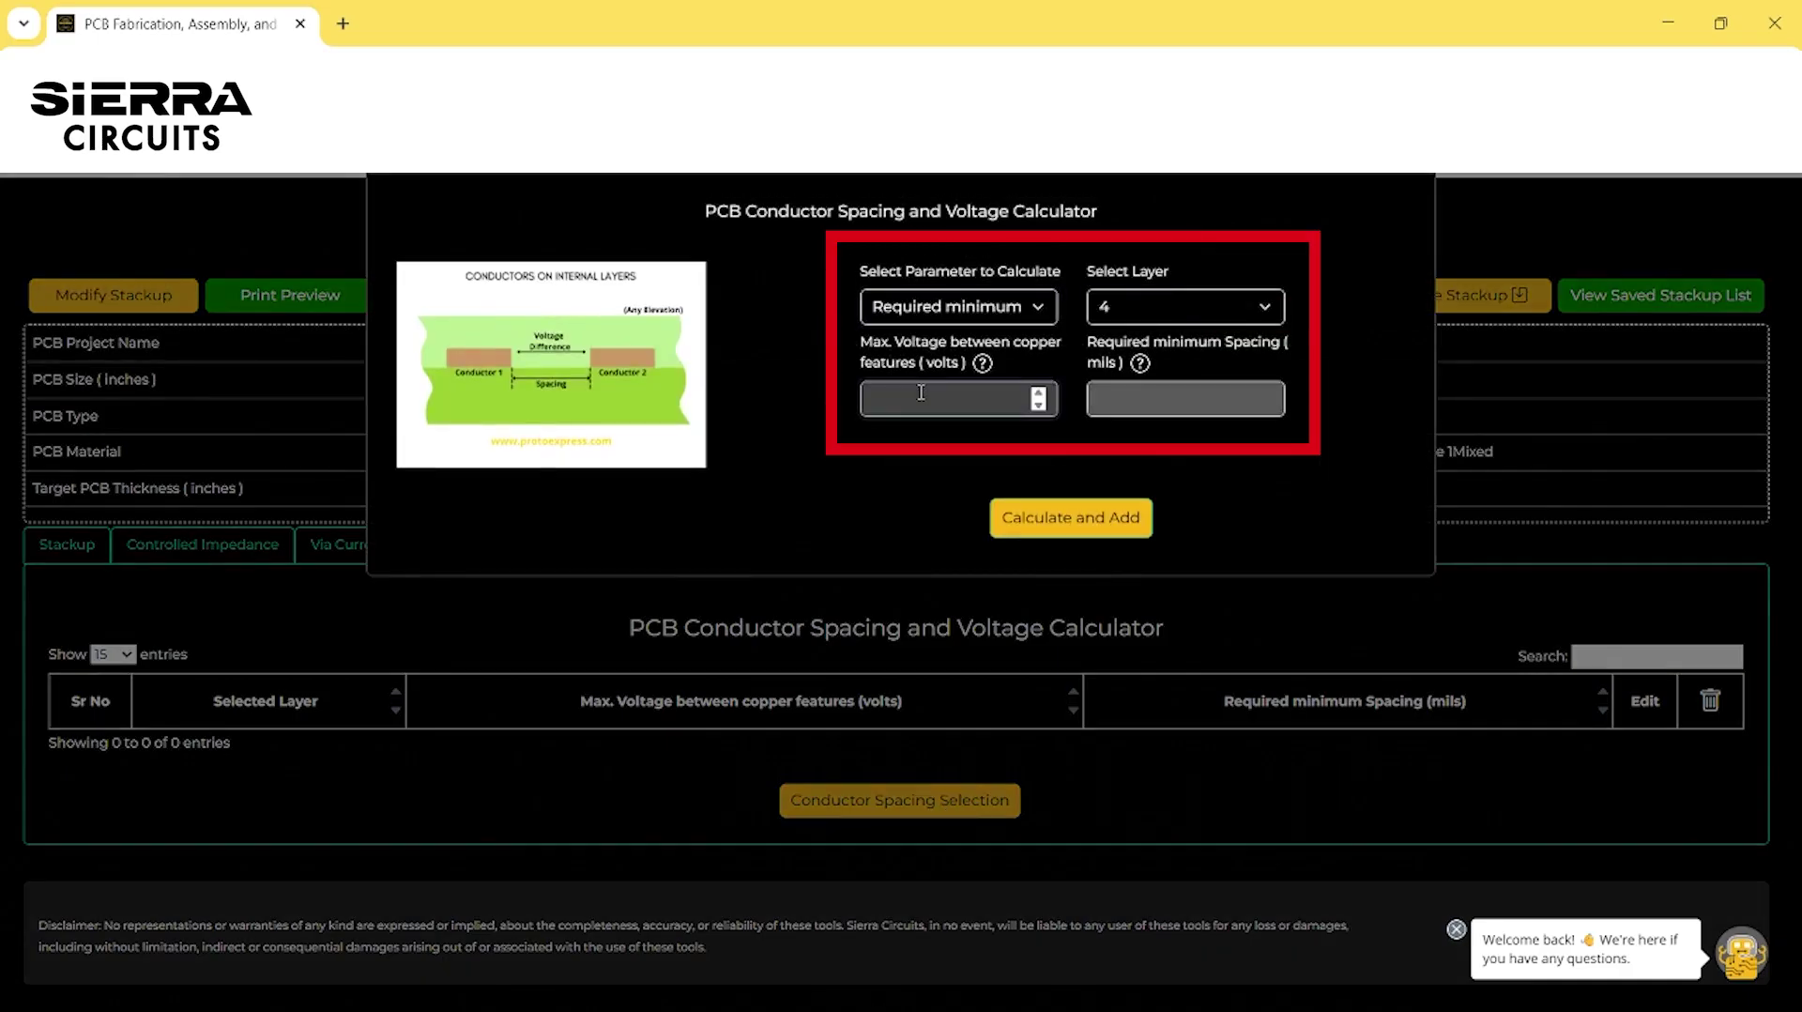
click(1058, 517)
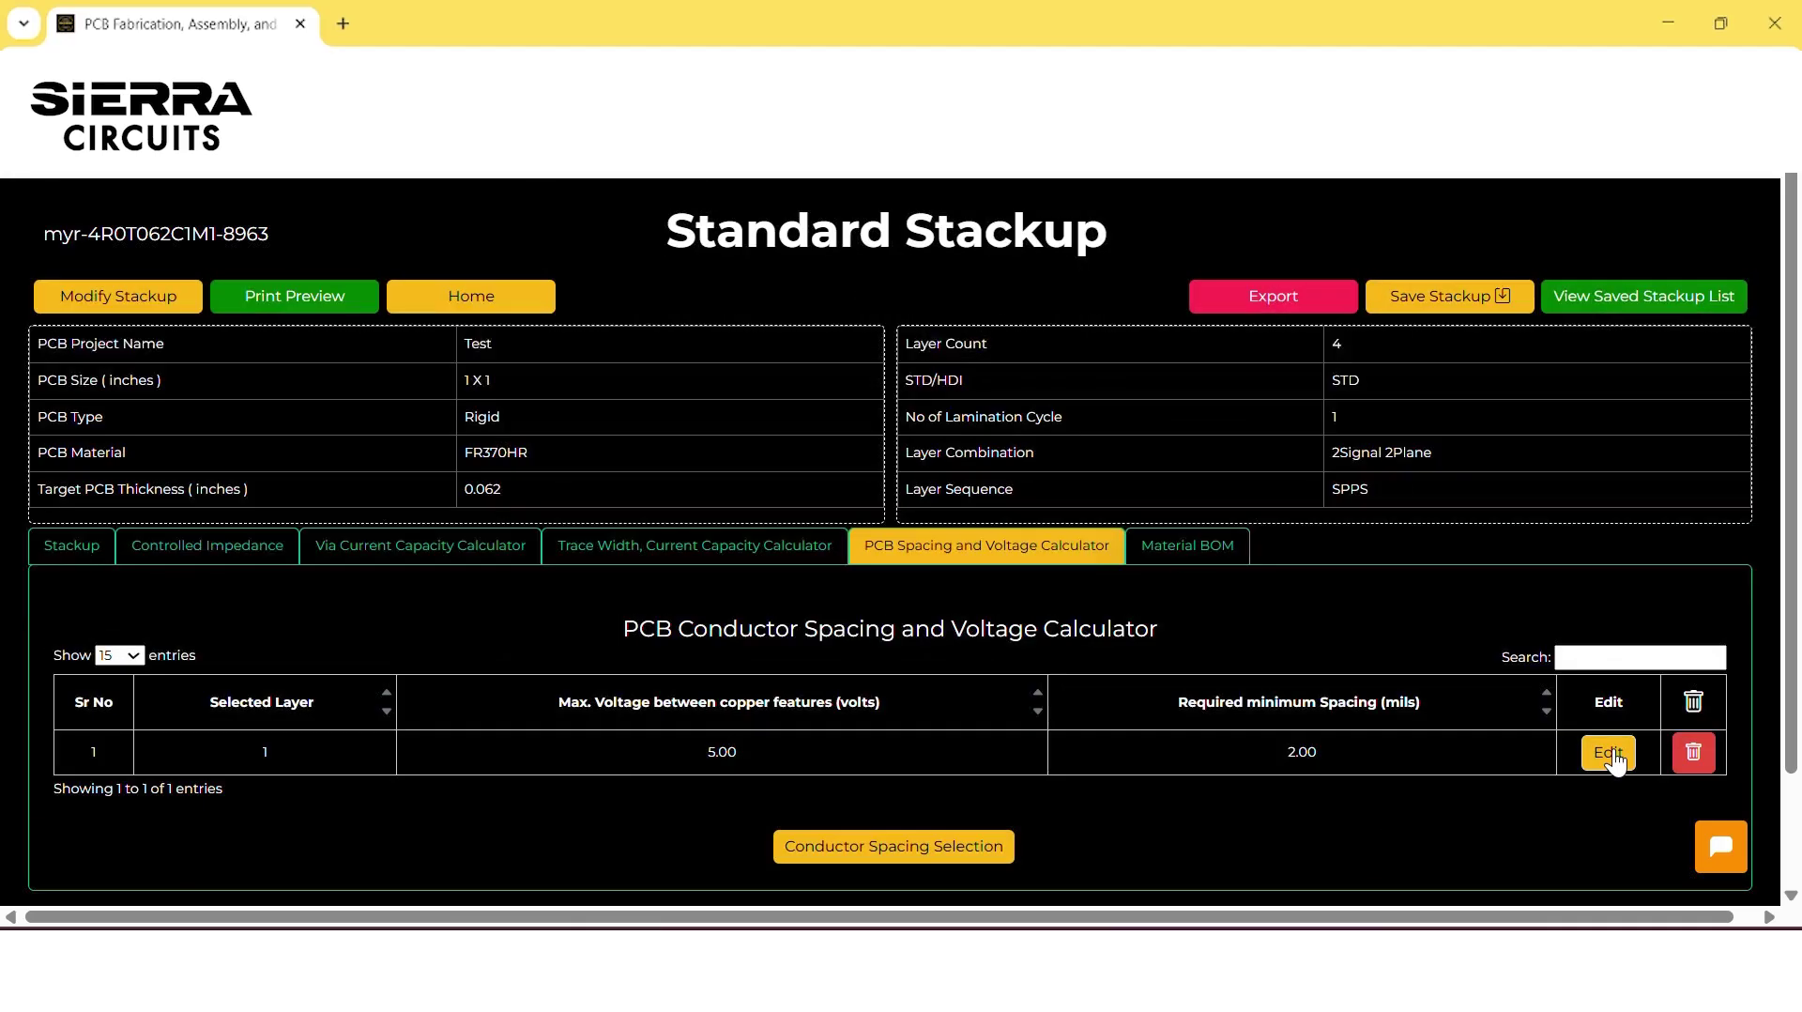
Edit the layer 1 conductor spacing entry, setting its required minimum spacing to 5 mils and recalculating the maximum voltage
click(1608, 753)
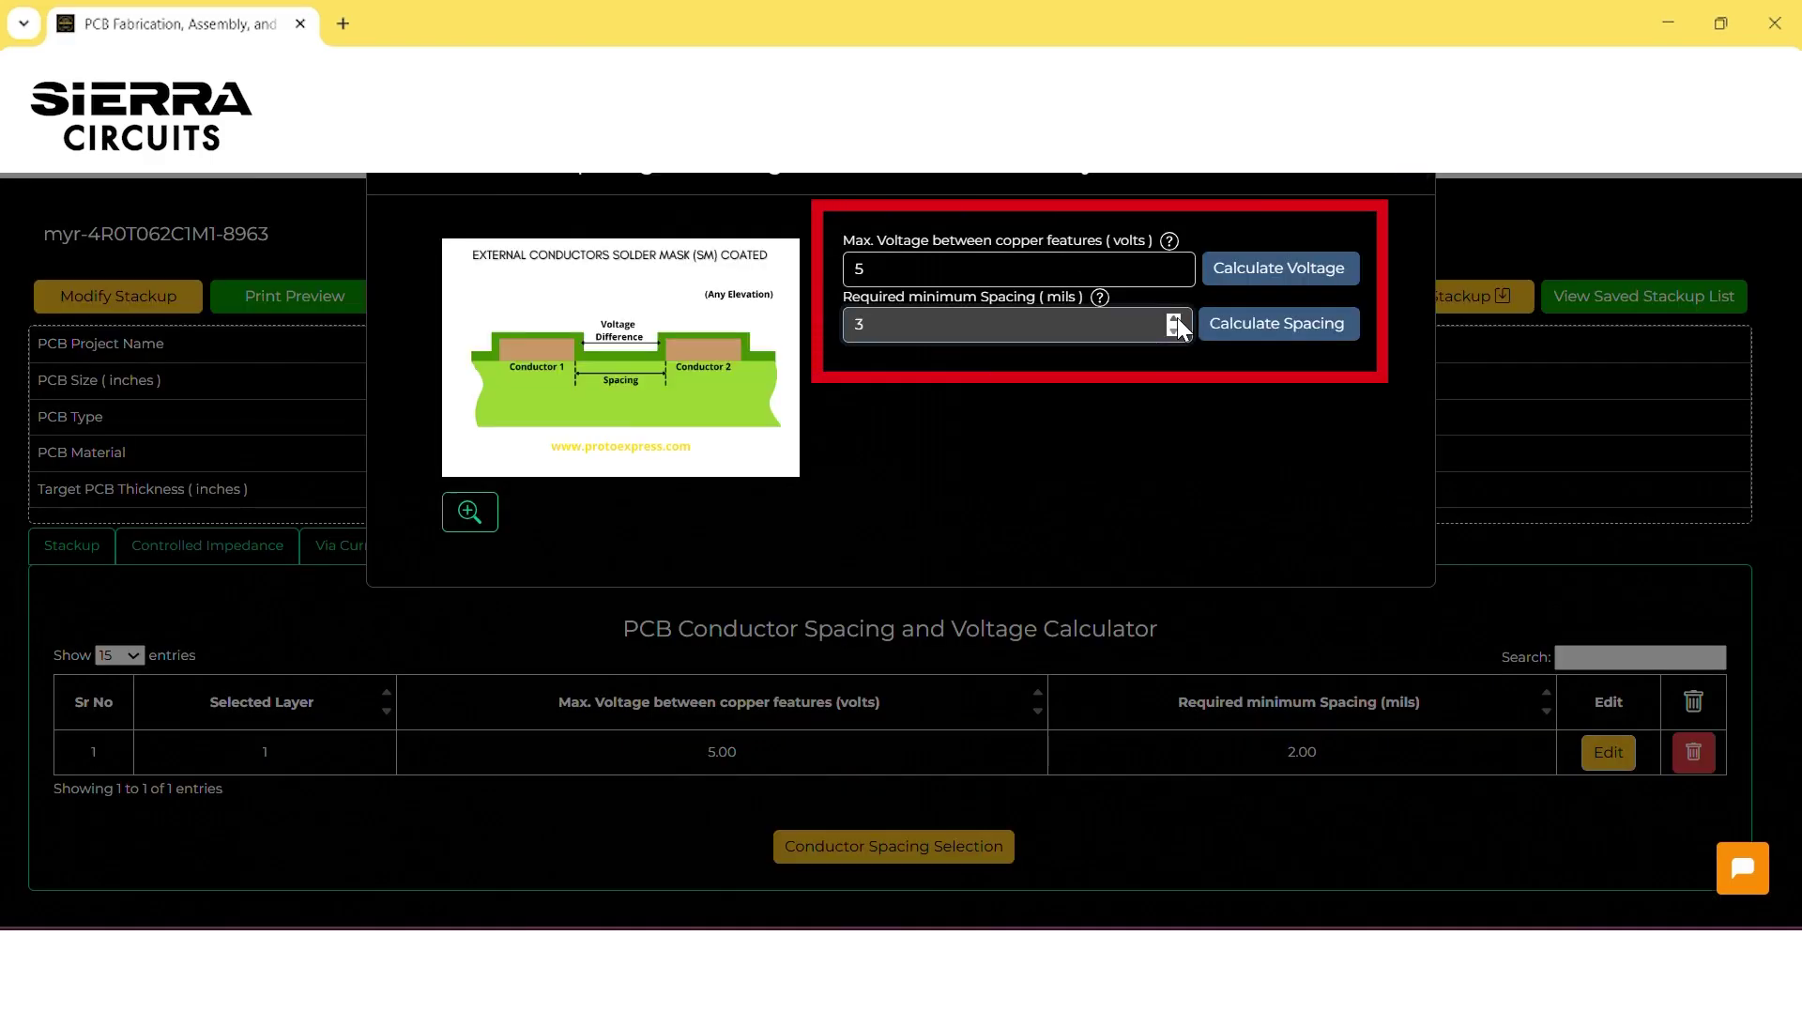
click(1298, 278)
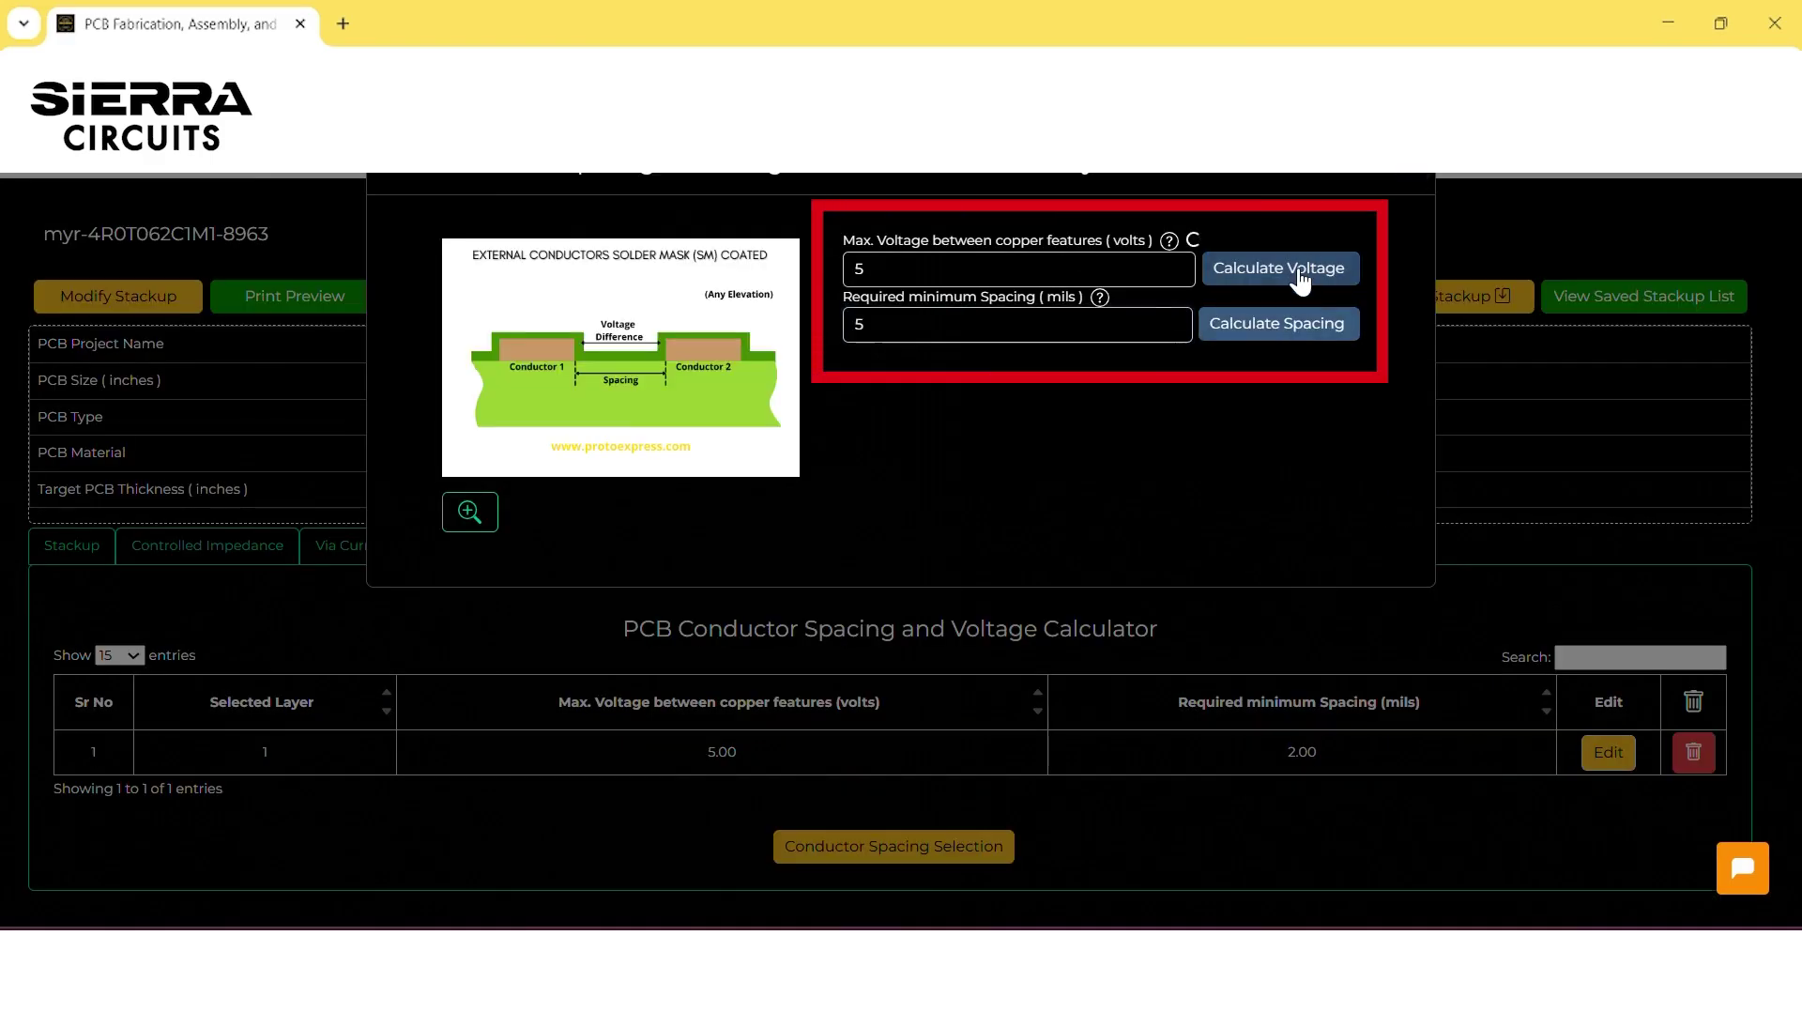
click(1414, 178)
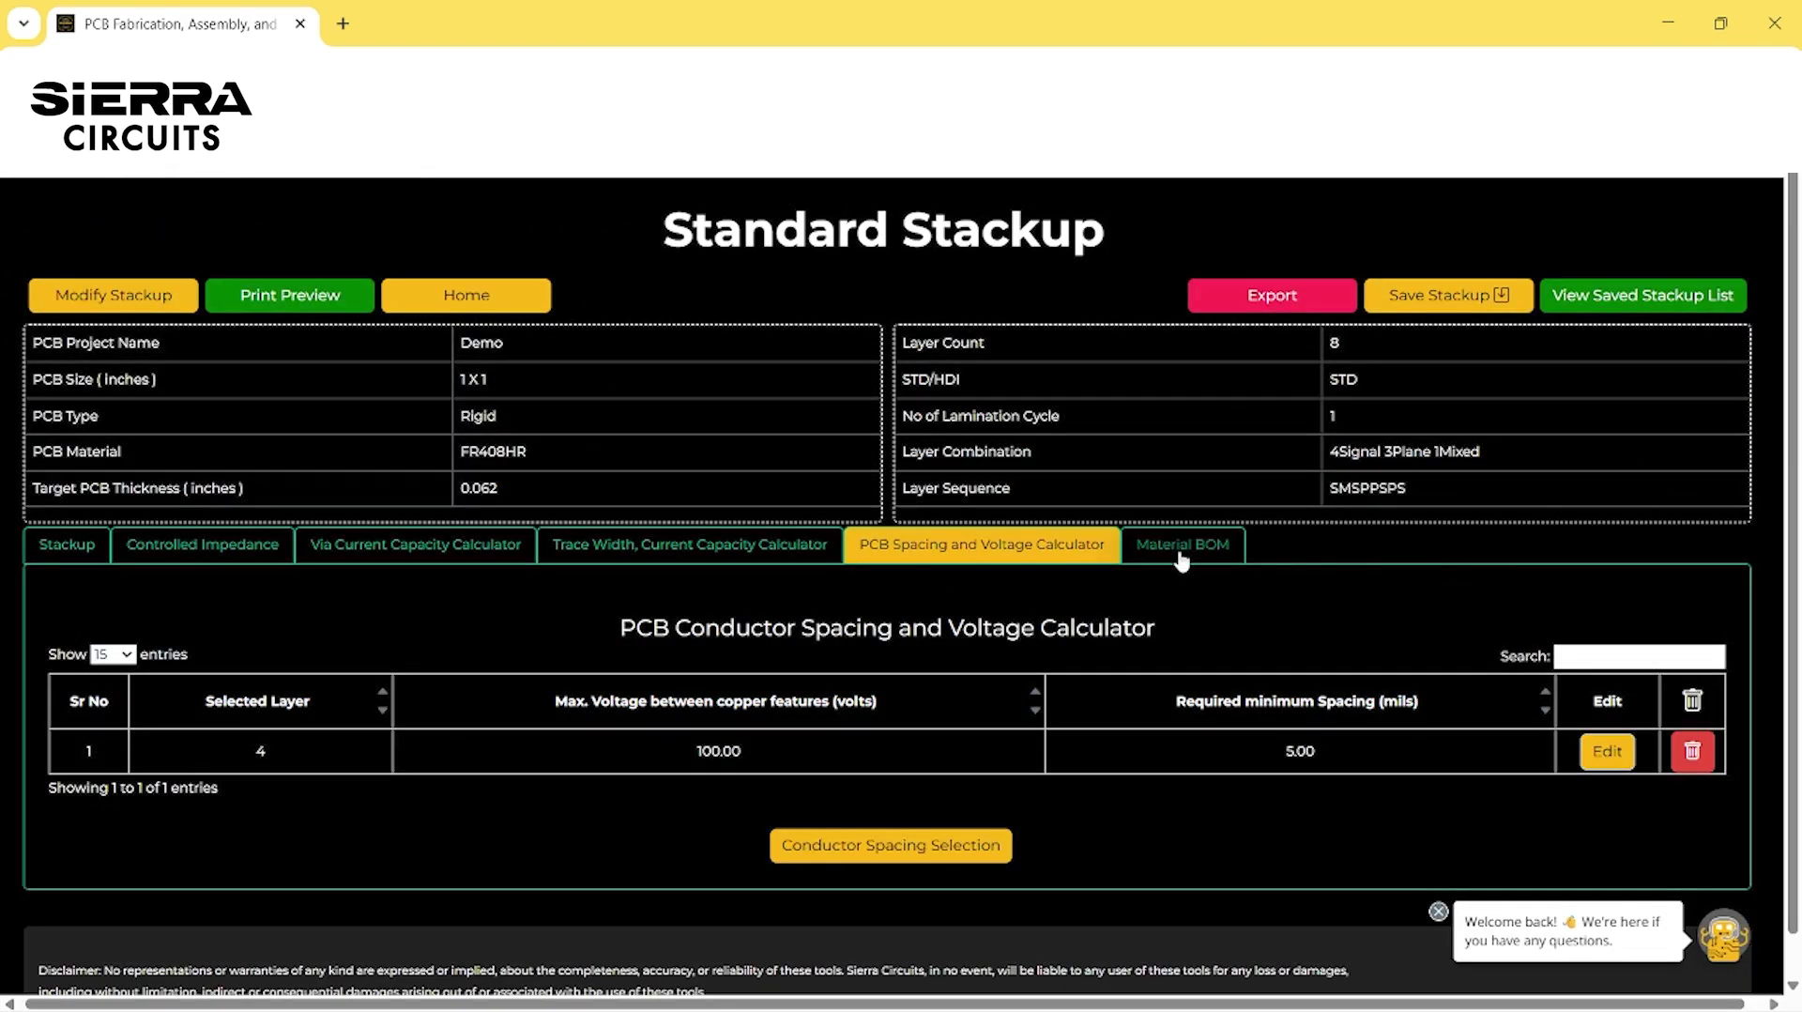
Save and export the Demo stackup after bringing up its material BOM
click(1181, 553)
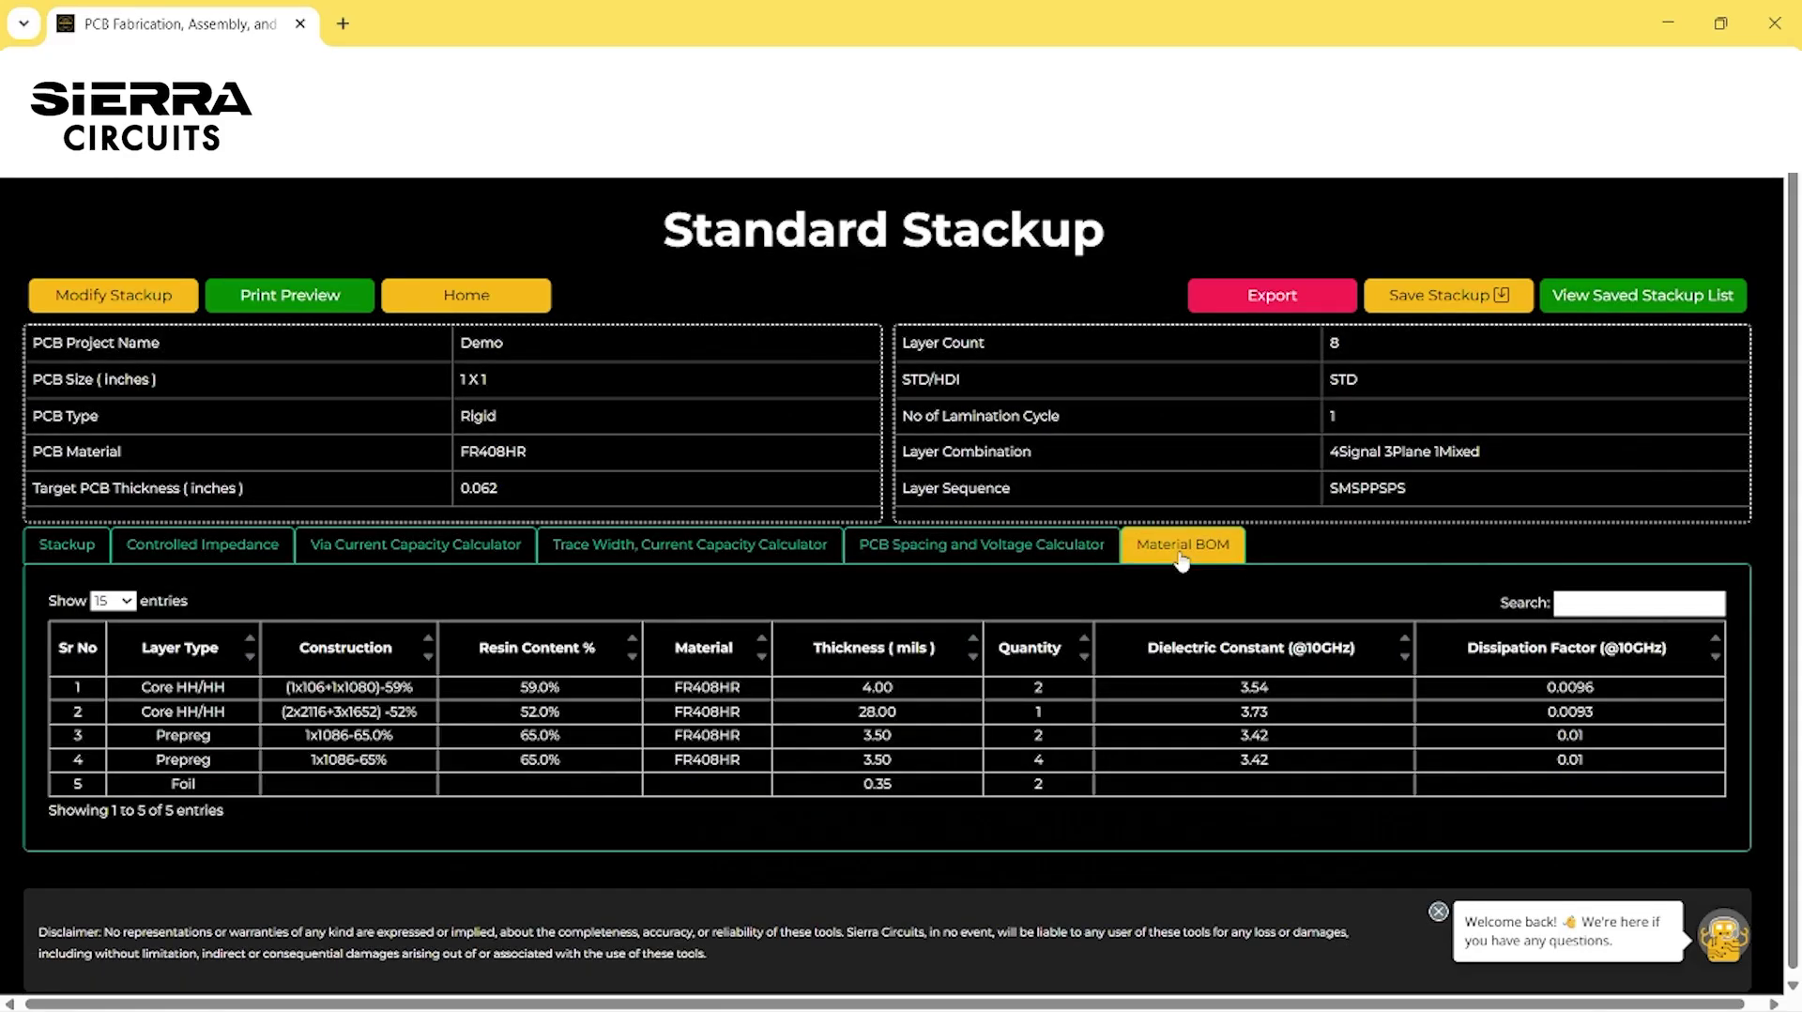
click(1445, 295)
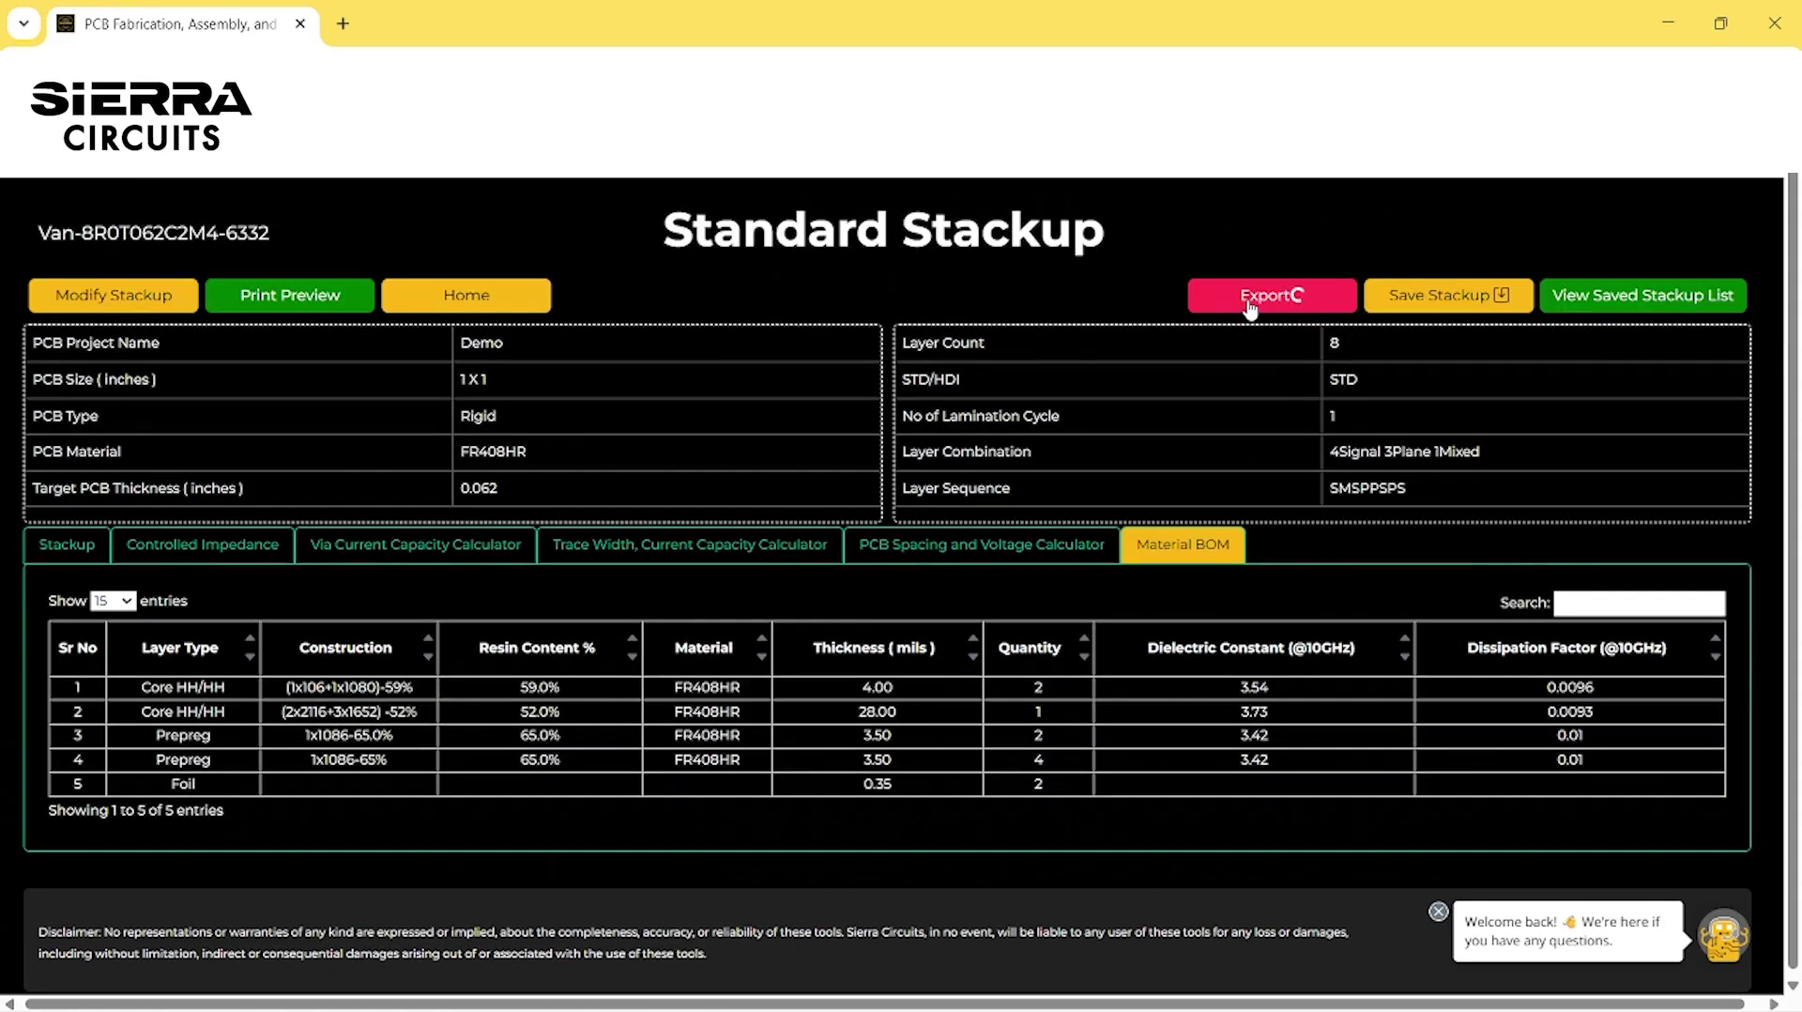
click(1297, 295)
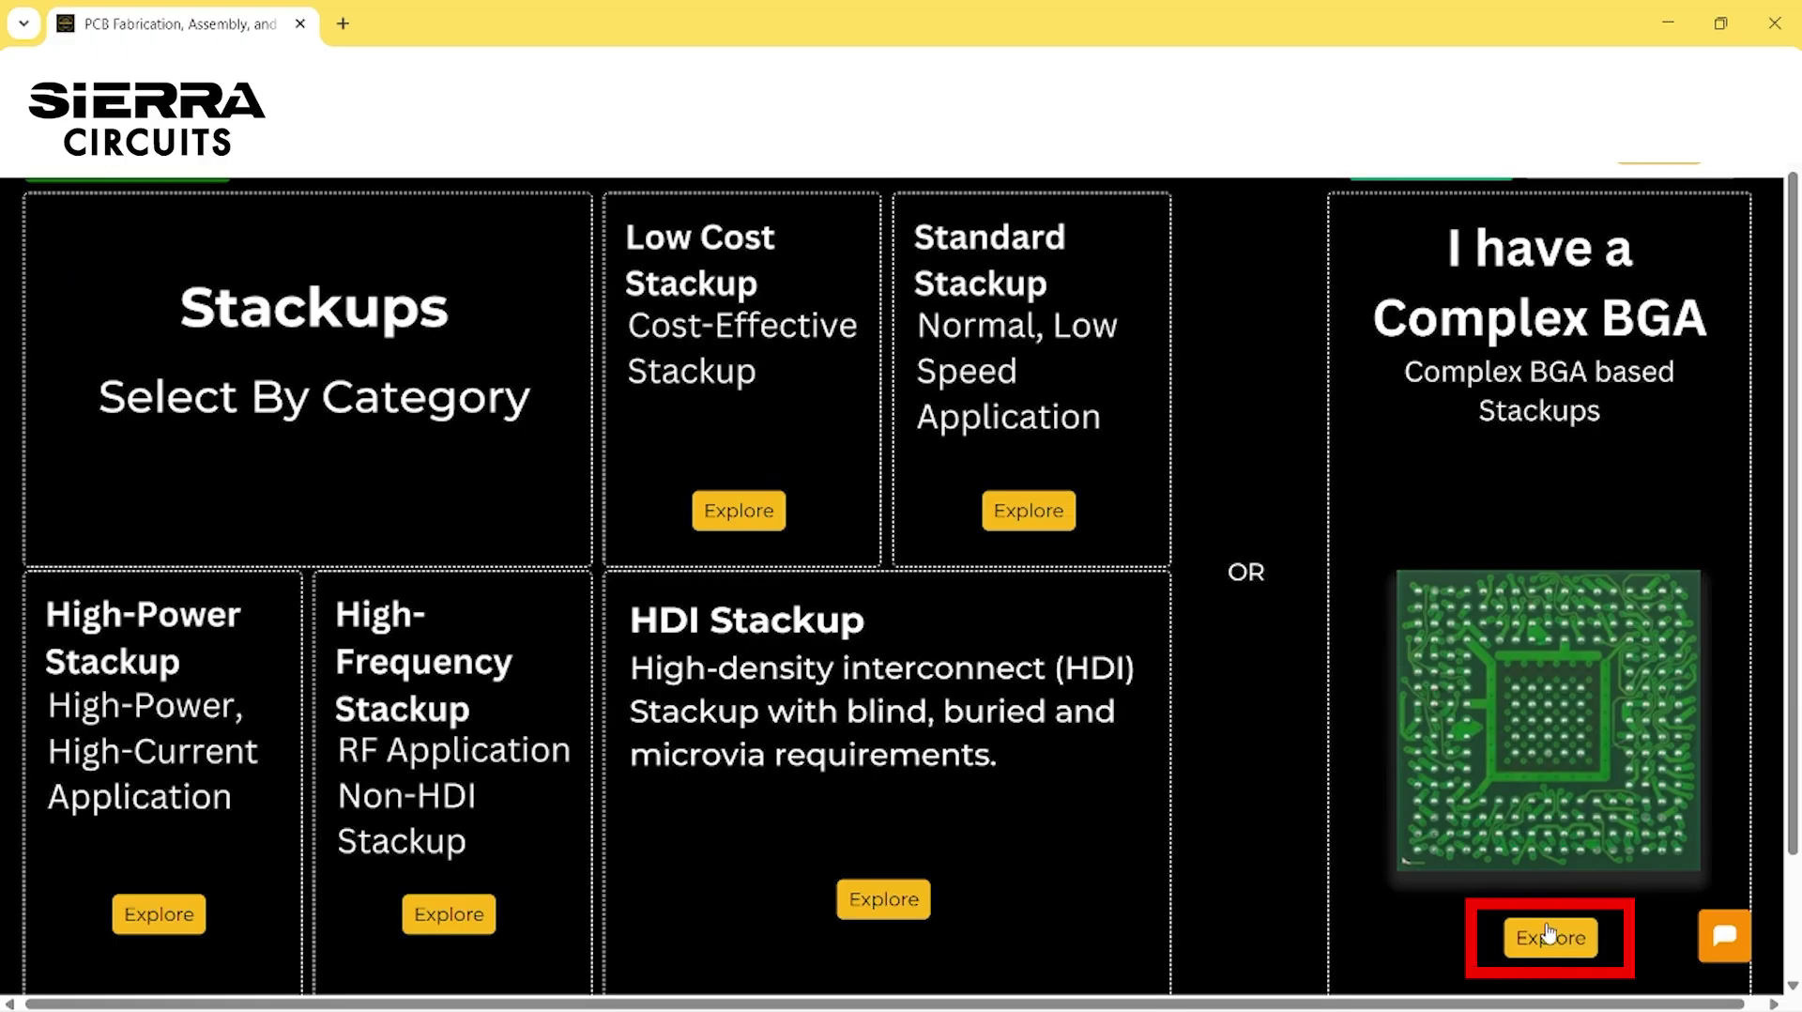
Start a complex BGA stackup and name the project Demo, keeping FR370HR as the PCB material
click(1549, 934)
click(332, 251)
text(Demo)
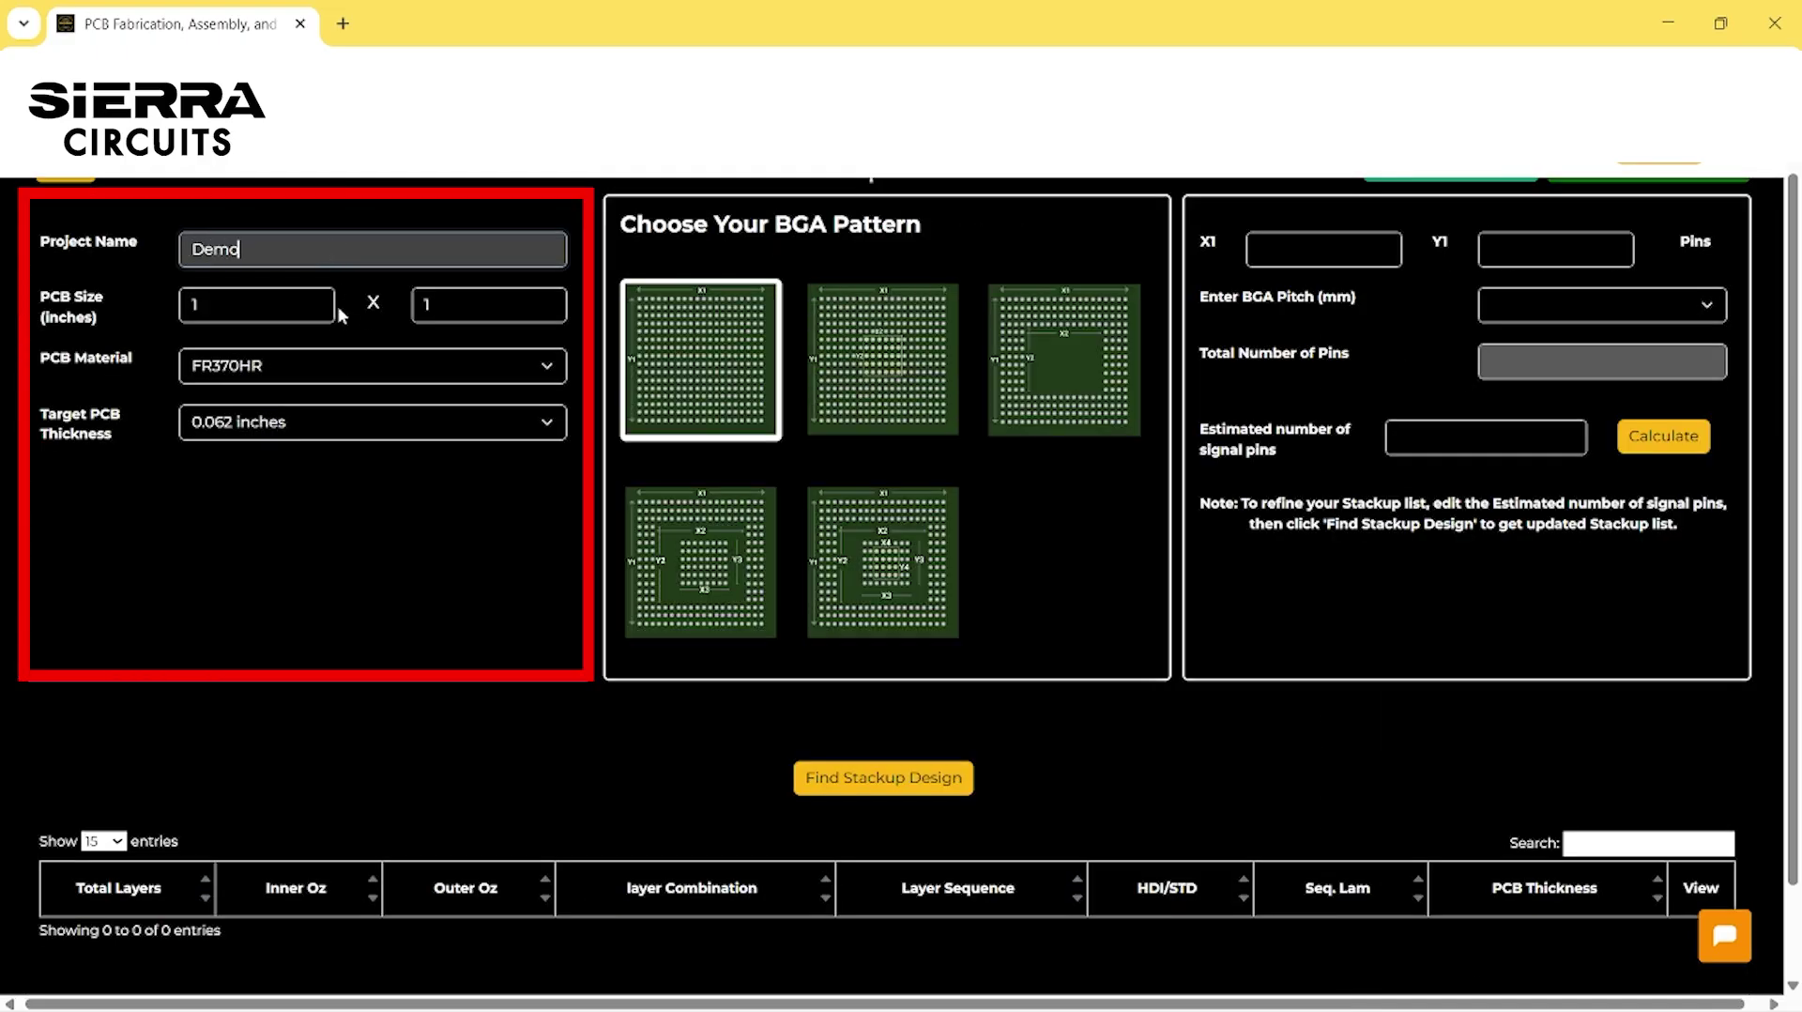
click(402, 361)
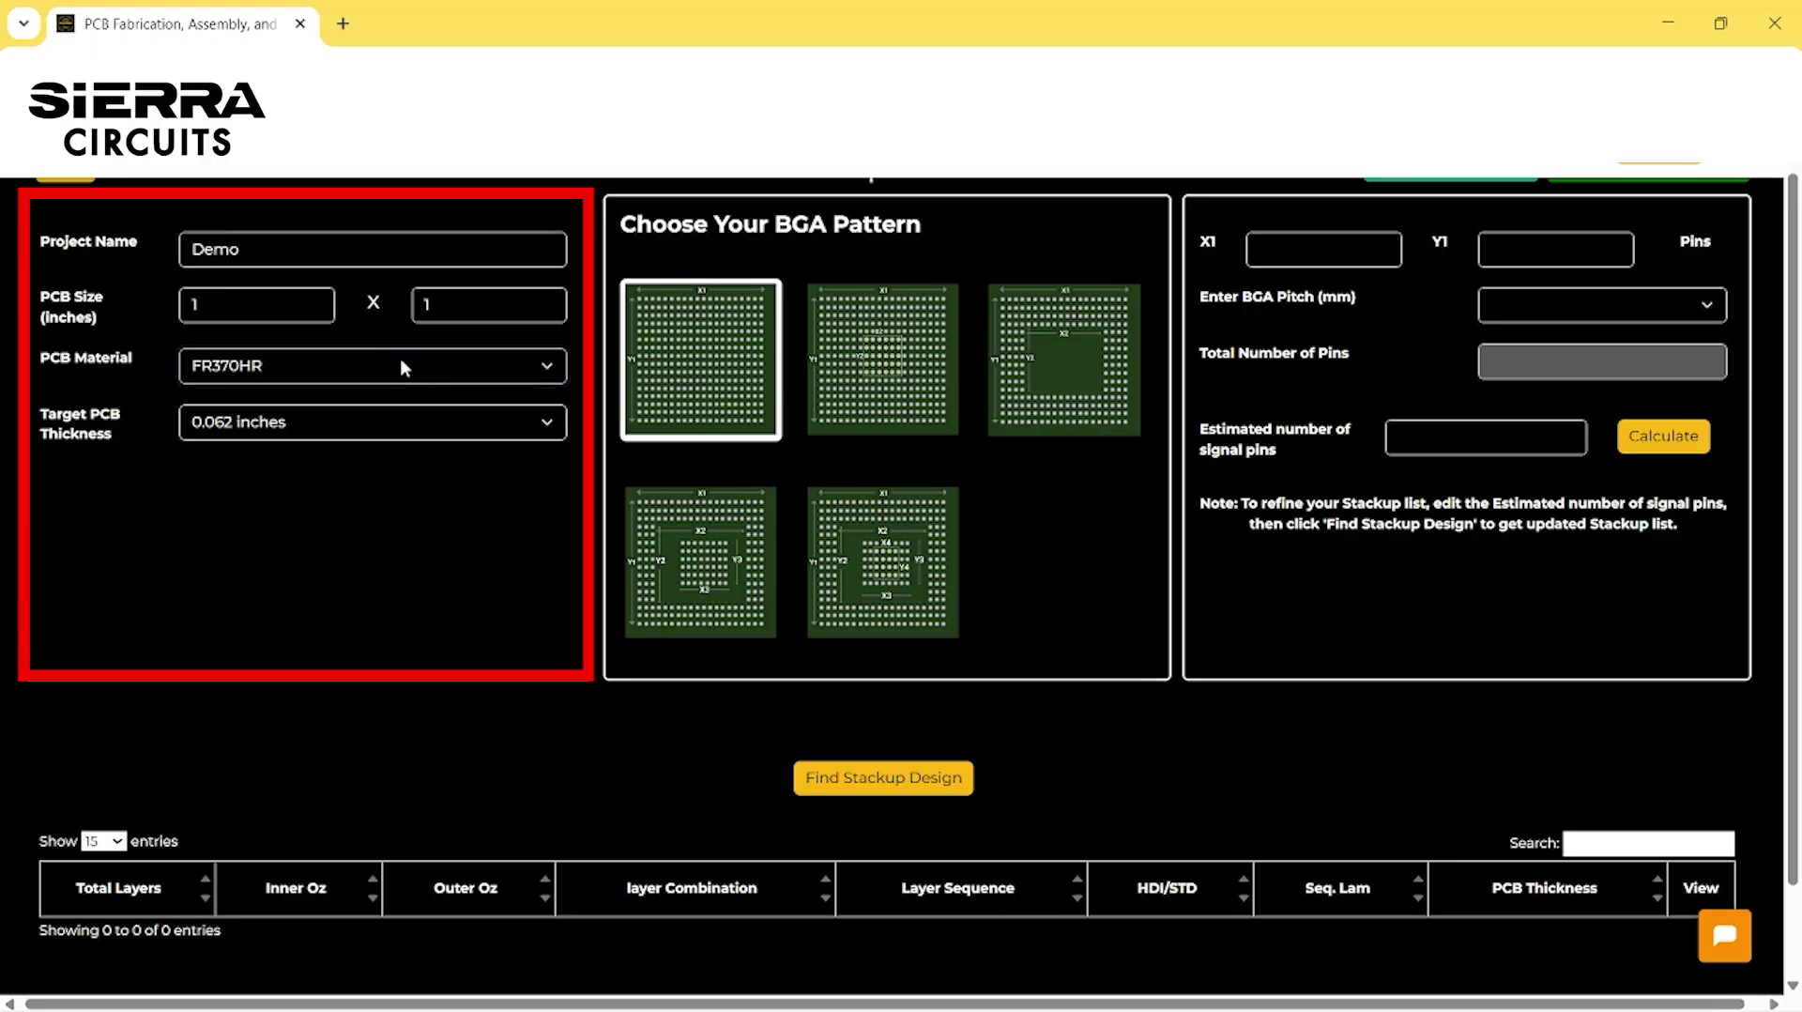
Find stackup designs for the full-grid BGA pattern with X1 and Y1 set to 25 pins and a 0.80 mm pitch
click(908, 411)
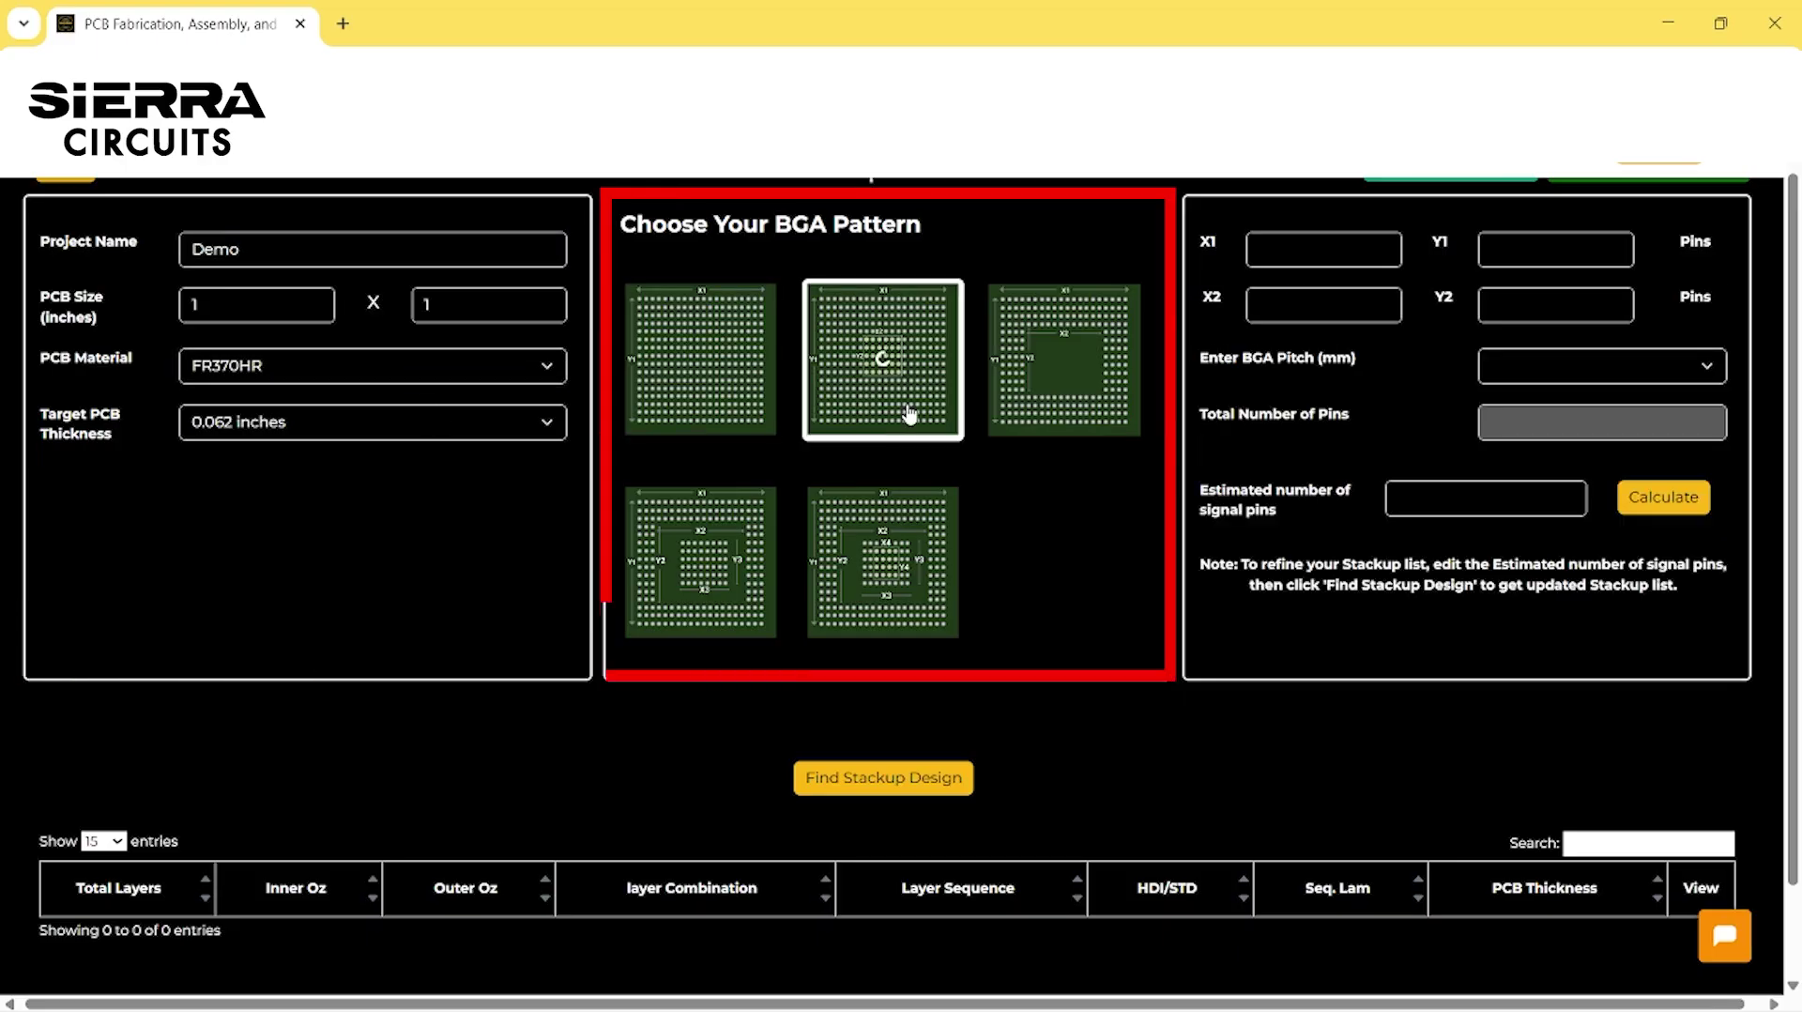
click(773, 392)
click(1377, 234)
text(25)
click(1536, 248)
text(25)
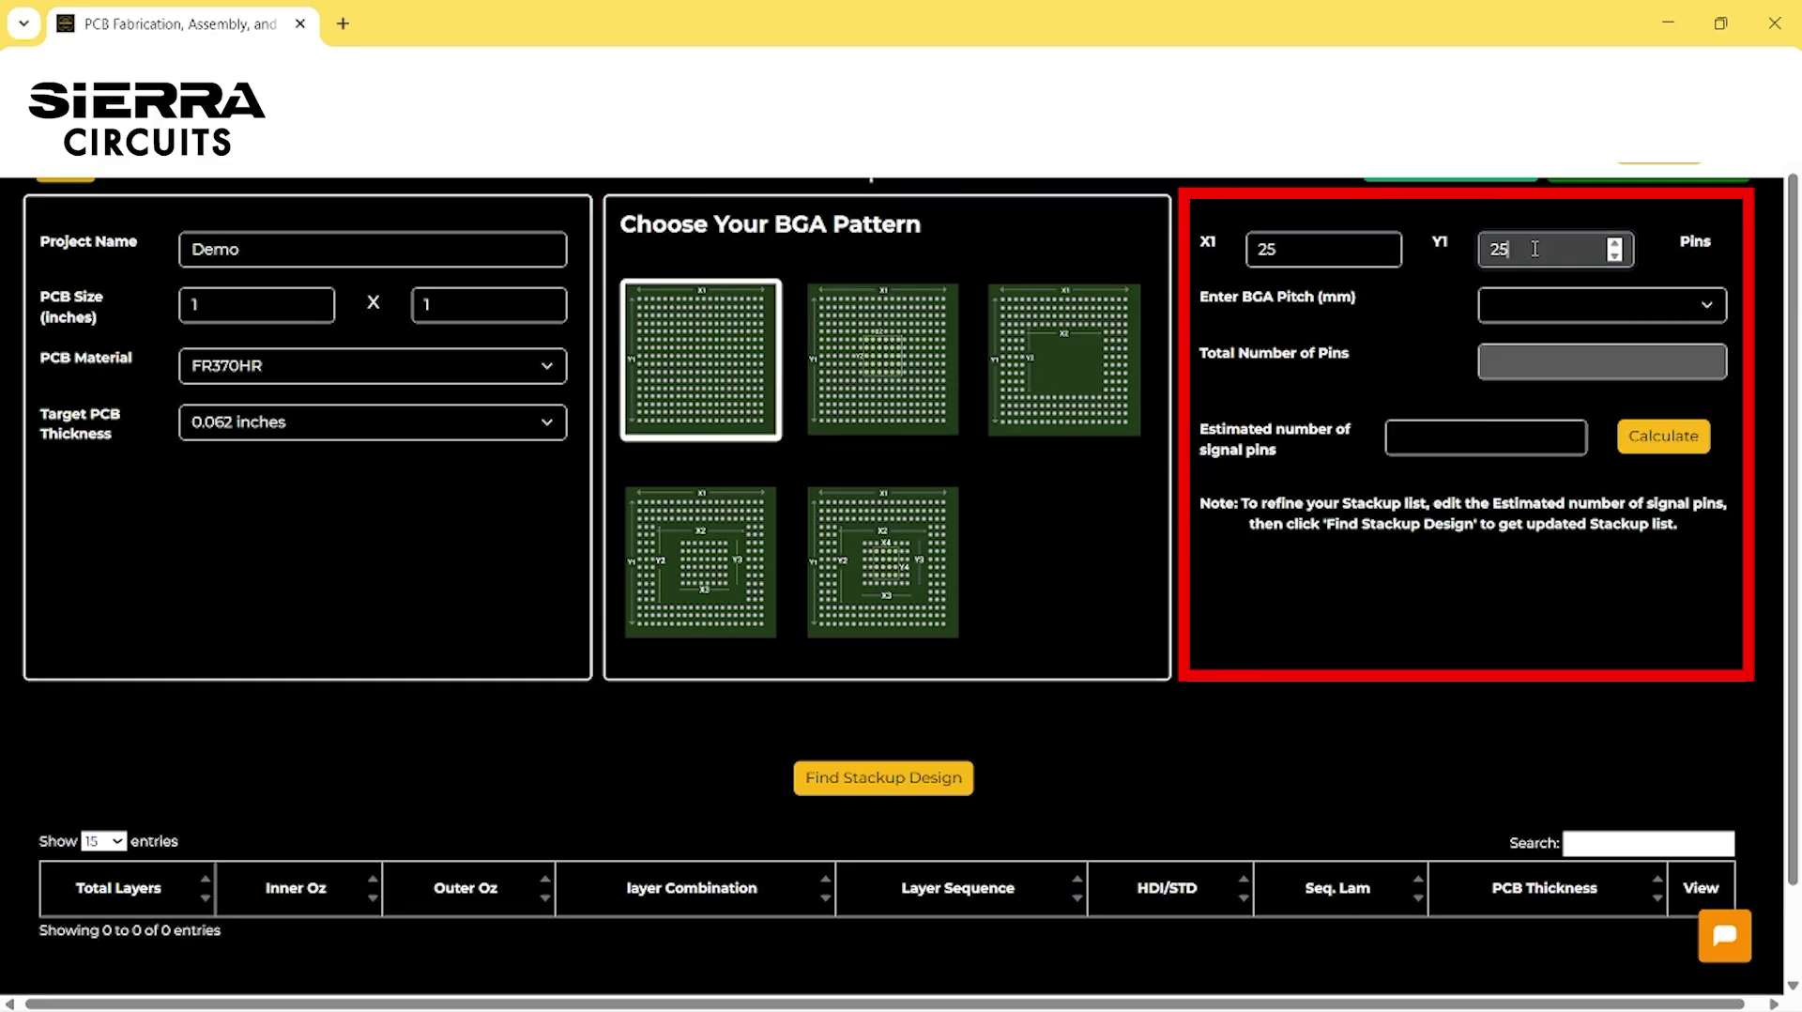
click(1533, 367)
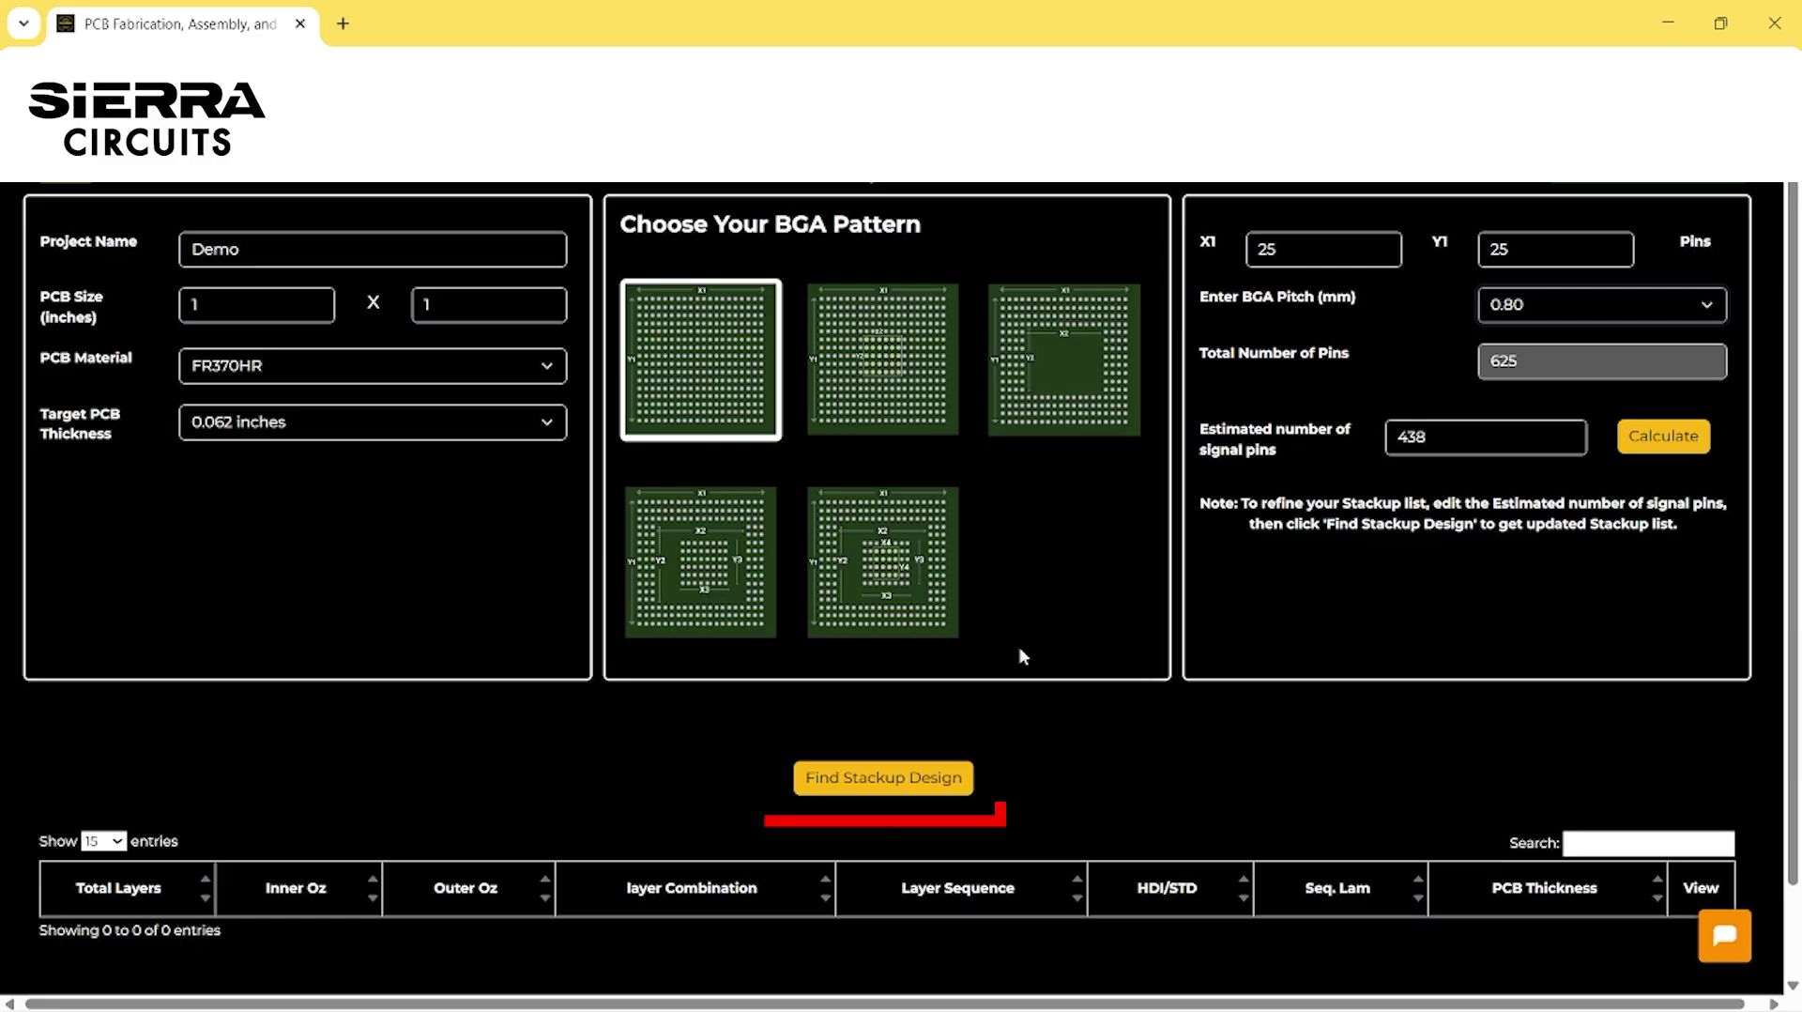
click(924, 789)
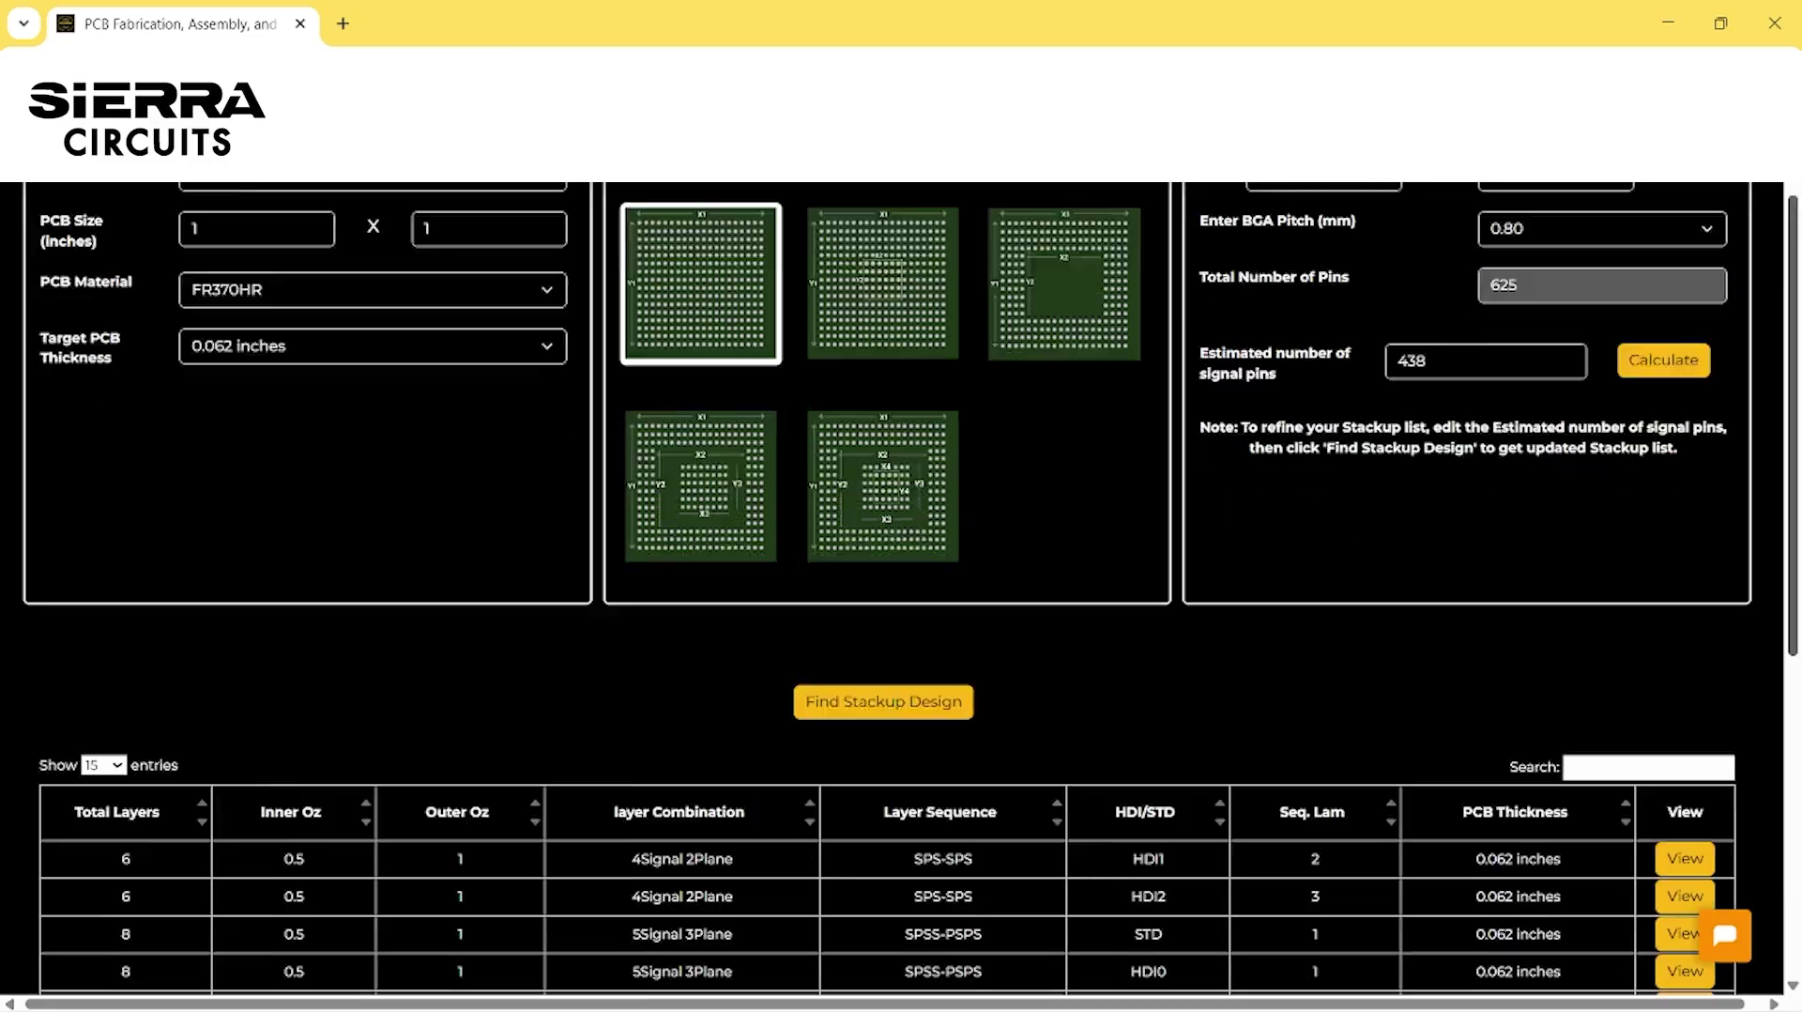